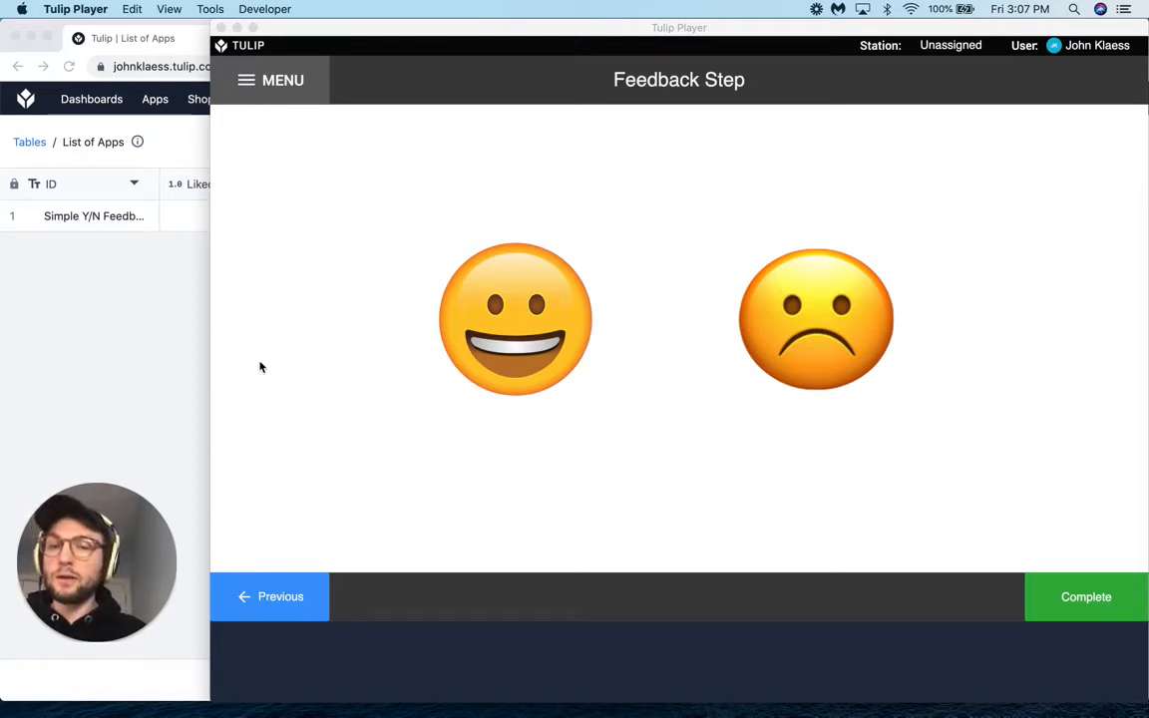
# Submit happy-face feedback on the Feedback Step, complete the app, and switch to the List of Apps table in Chrome.
pyautogui.click(321, 359)
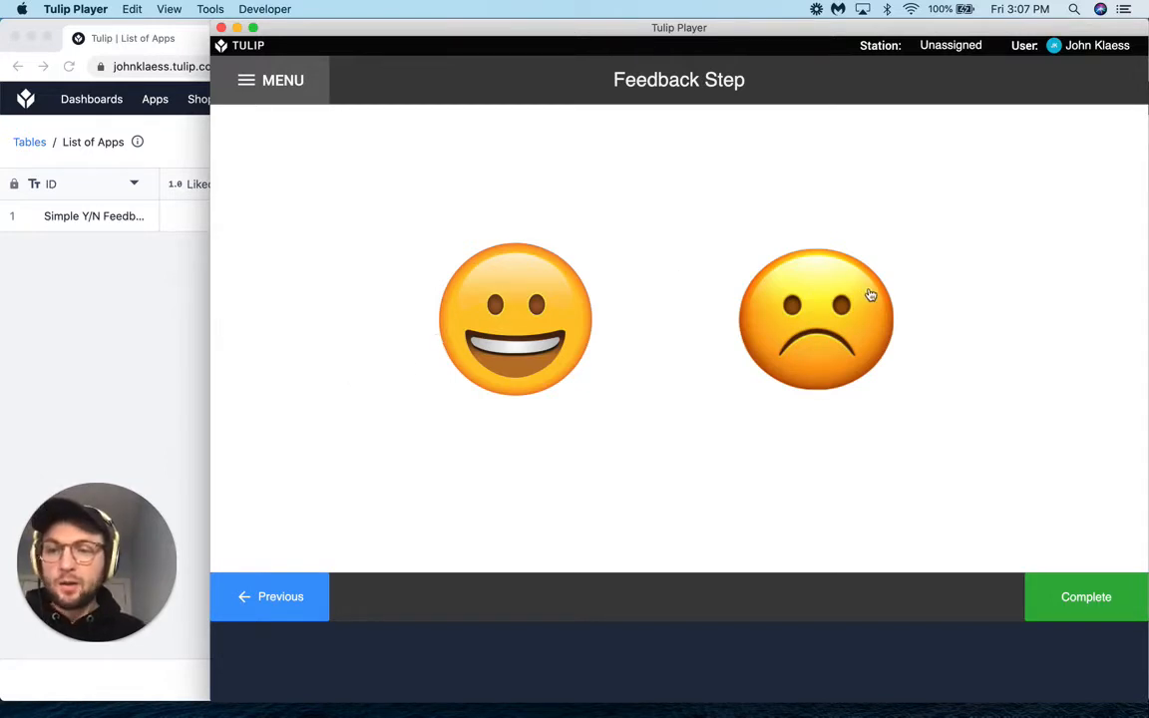
pyautogui.click(534, 327)
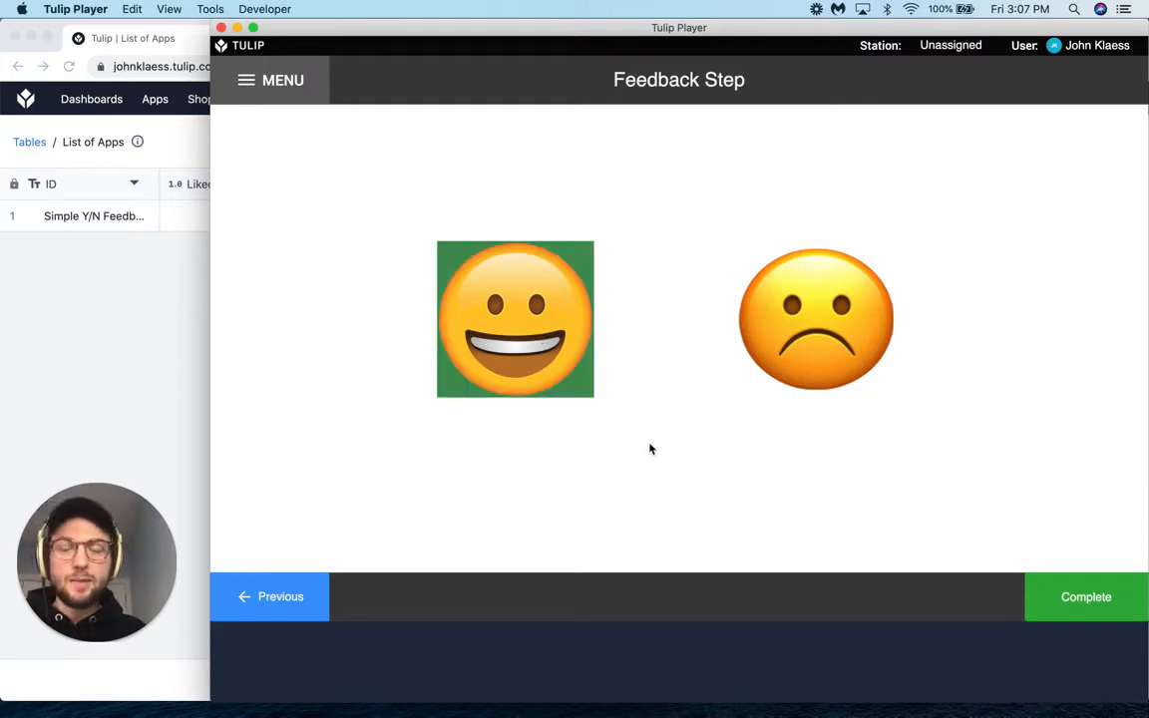
pyautogui.click(1074, 599)
pyautogui.click(120, 354)
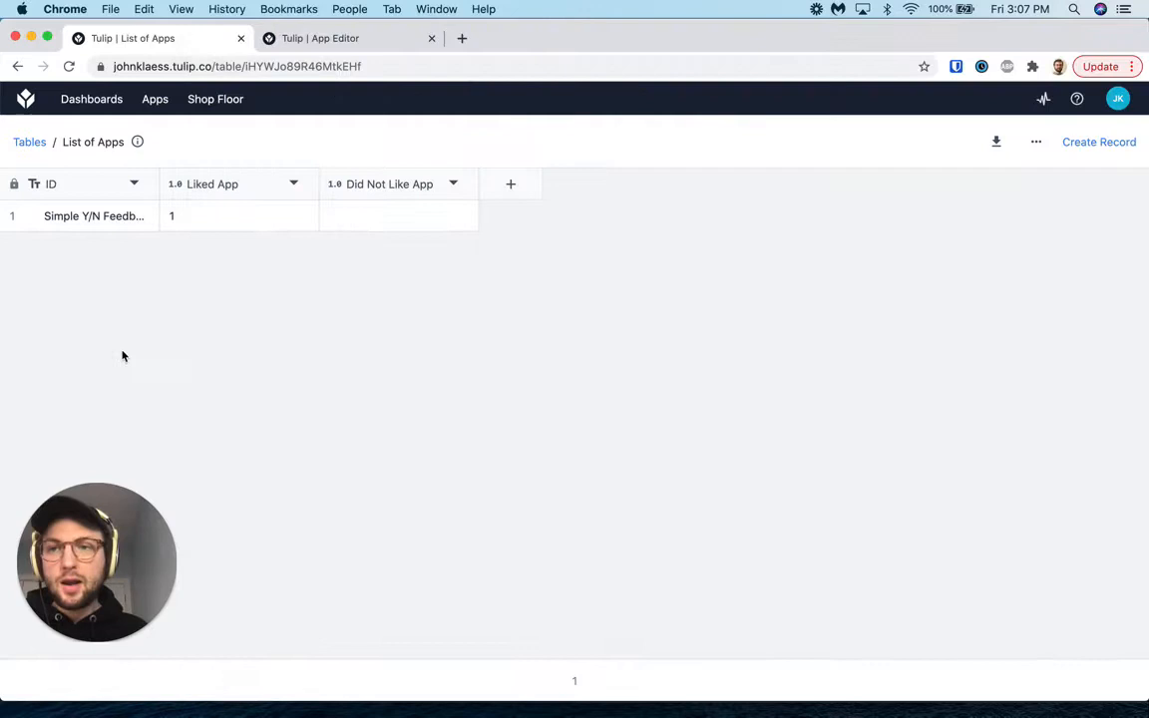
# View the Simple Y/N Feedback Step app in the editor and return to the List of Apps table.
pyautogui.click(276, 38)
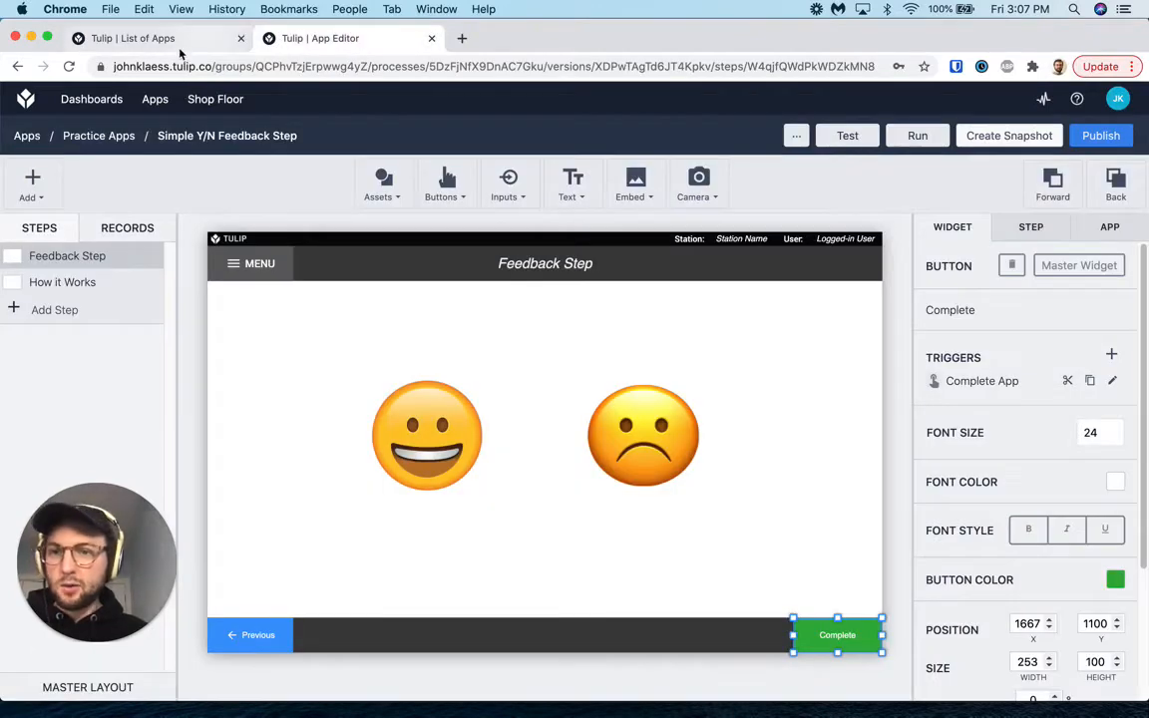
pyautogui.click(177, 44)
pyautogui.click(201, 229)
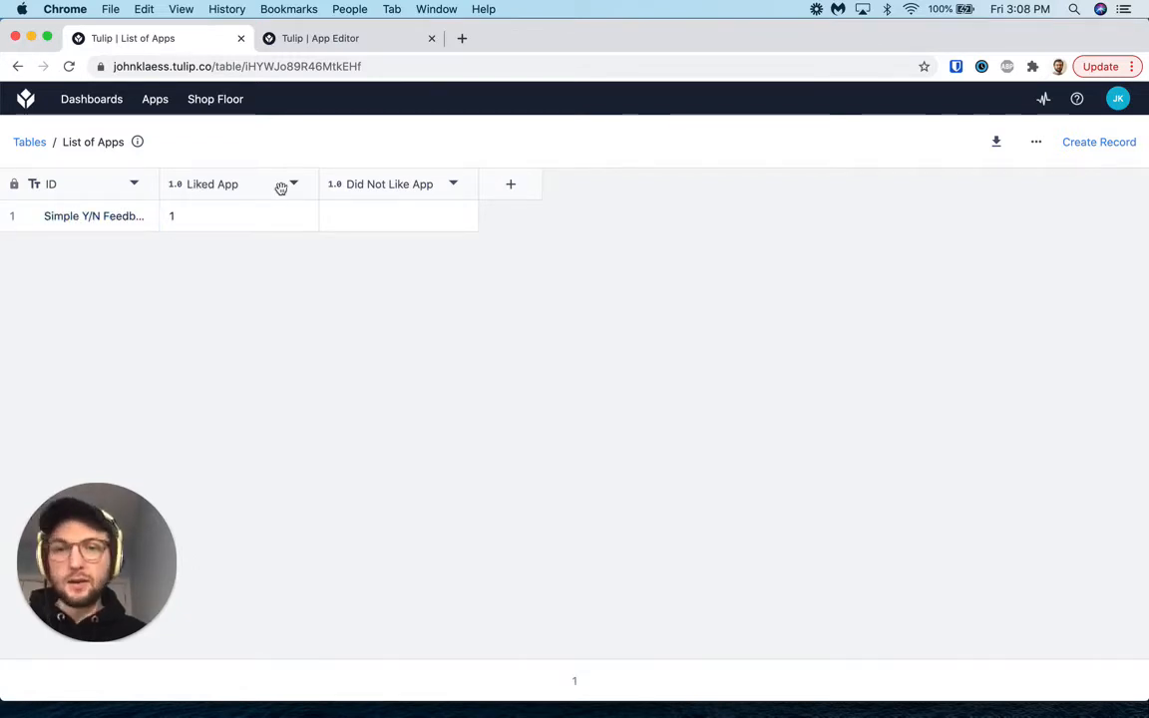
# Switch to Tulip Player, submit sad-face feedback with the app completed, and check the List of Apps table in Chrome.
pyautogui.click(628, 698)
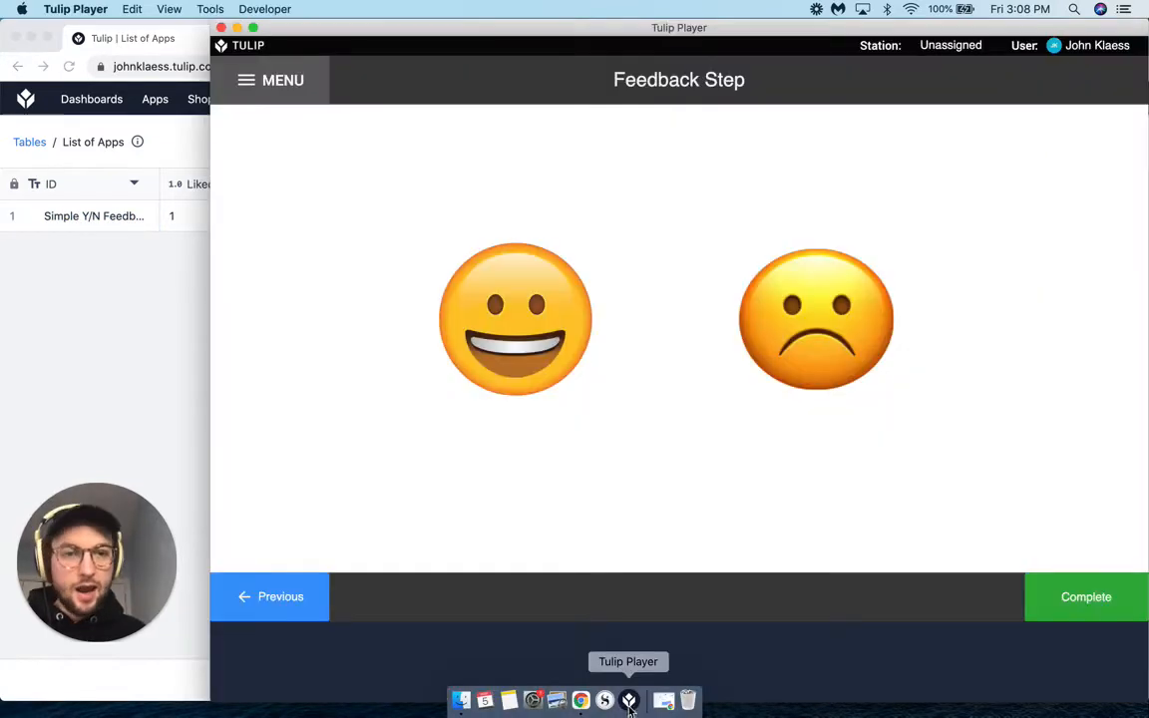
pyautogui.click(800, 391)
pyautogui.click(1072, 593)
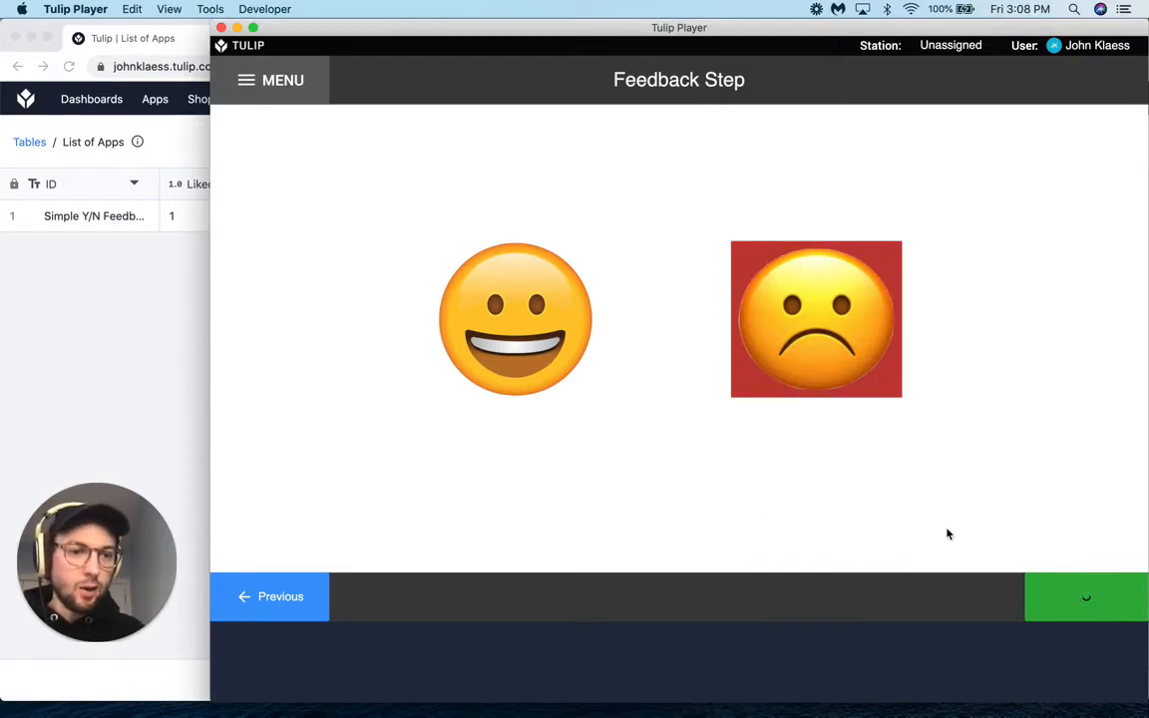
pyautogui.click(88, 315)
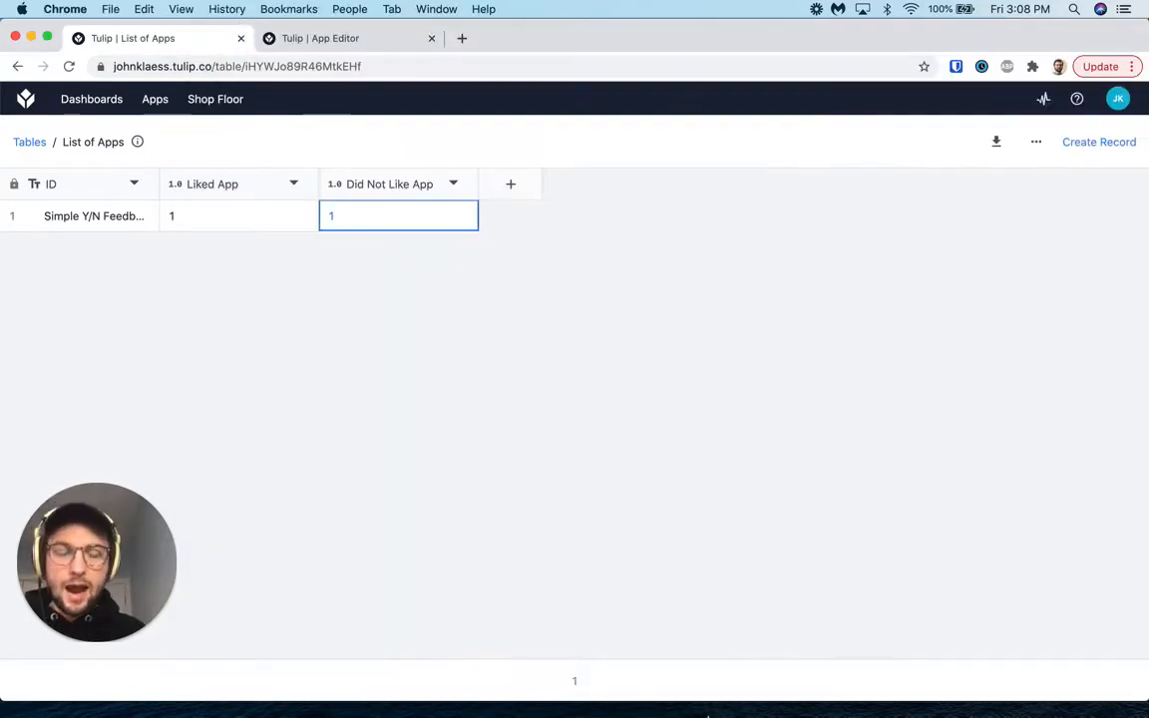
# Switch to Tulip Player, submit another happy-face response, and complete the app.
pyautogui.moveTo(704, 714)
pyautogui.click(628, 700)
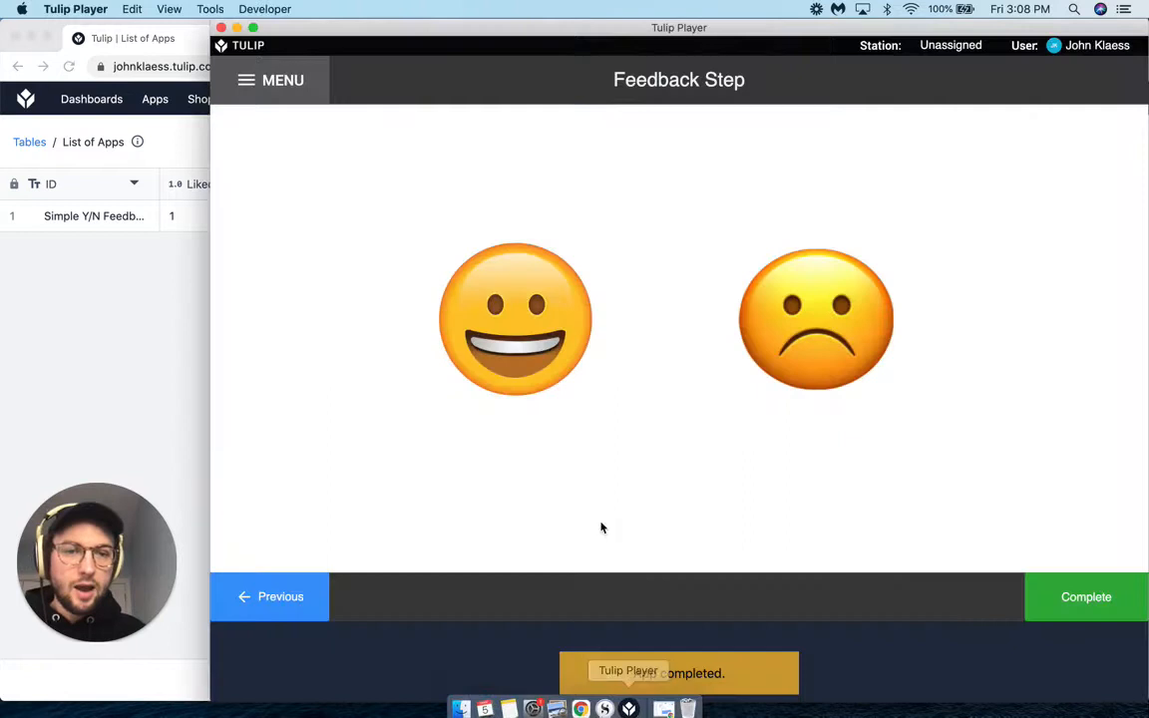
pyautogui.click(515, 344)
pyautogui.click(1097, 610)
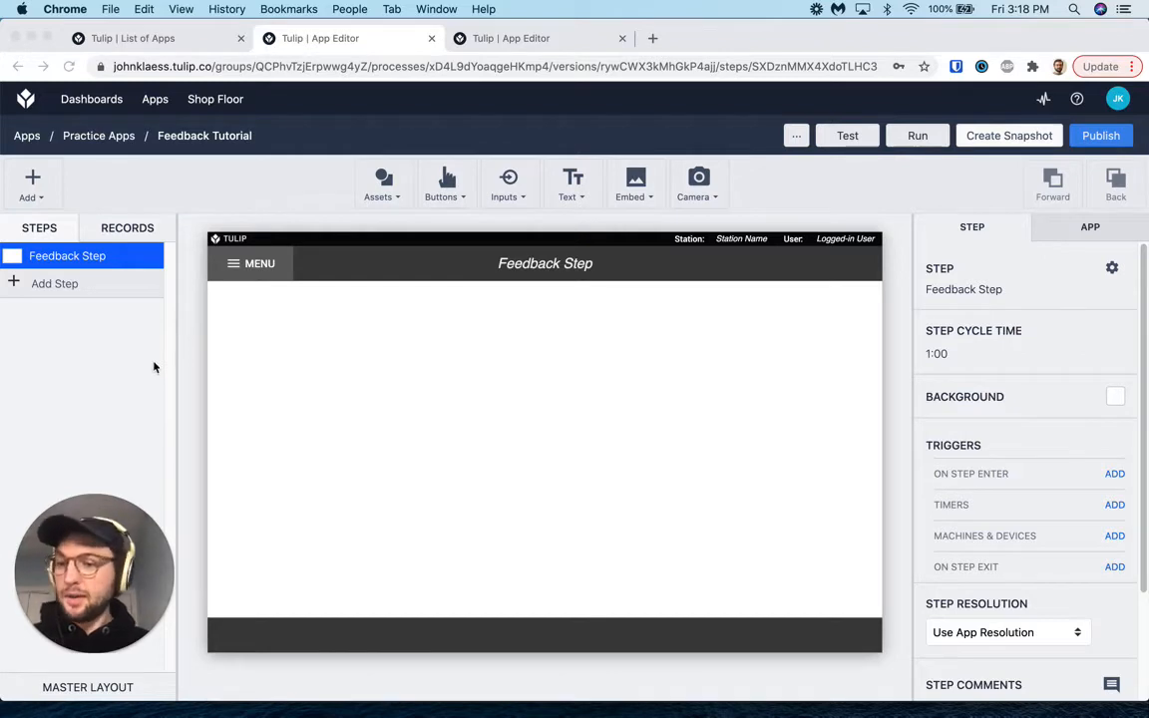
# Open the List of Apps table and examine the feedback record for the Simple Y/N Feedback app.
pyautogui.click(177, 29)
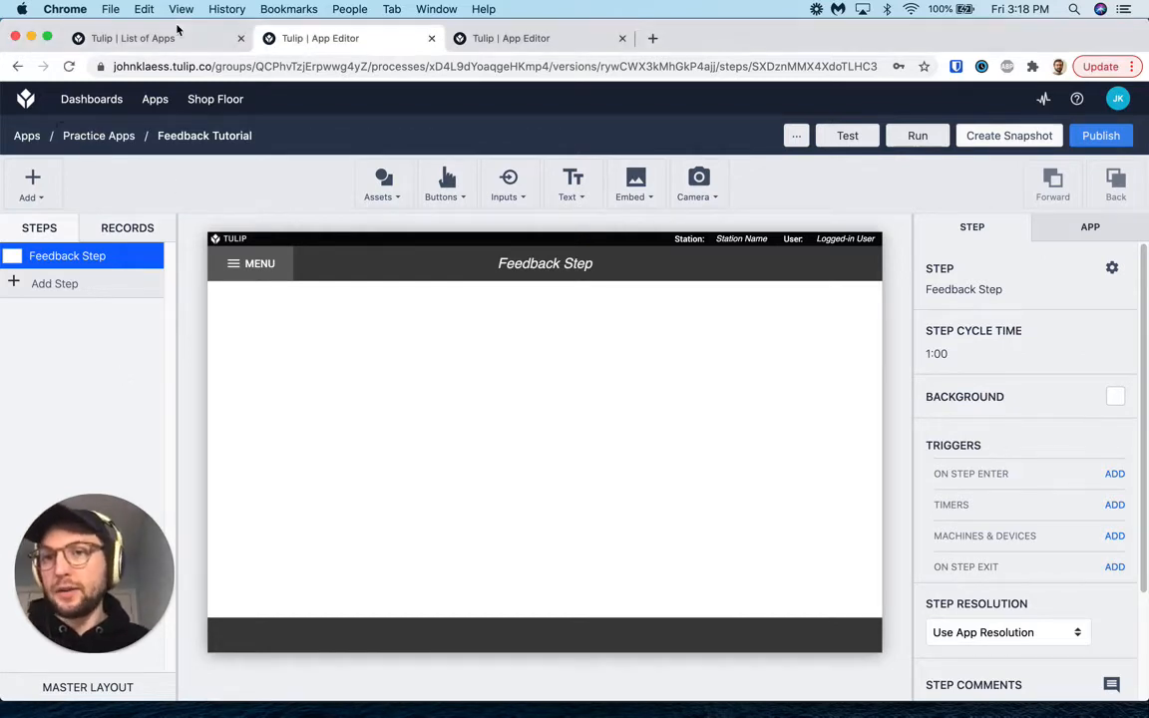
pyautogui.click(178, 33)
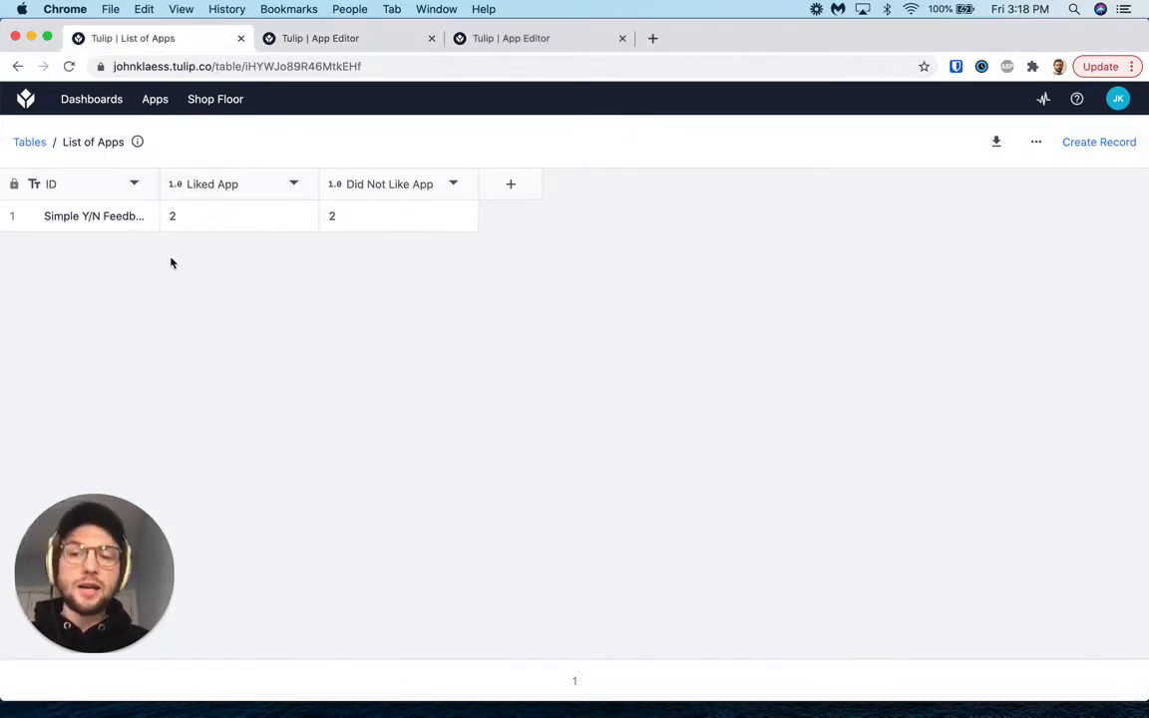
pyautogui.click(84, 225)
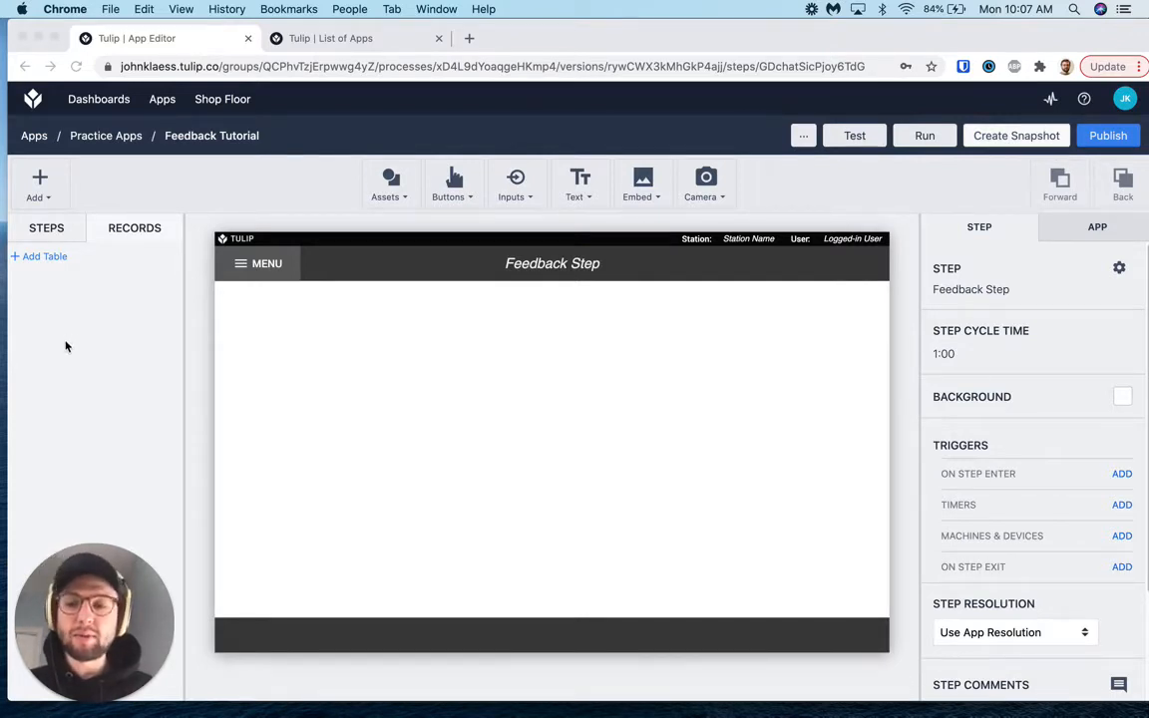
# Add the List of Apps table to the Feedback Tutorial app's records.
pyautogui.click(43, 278)
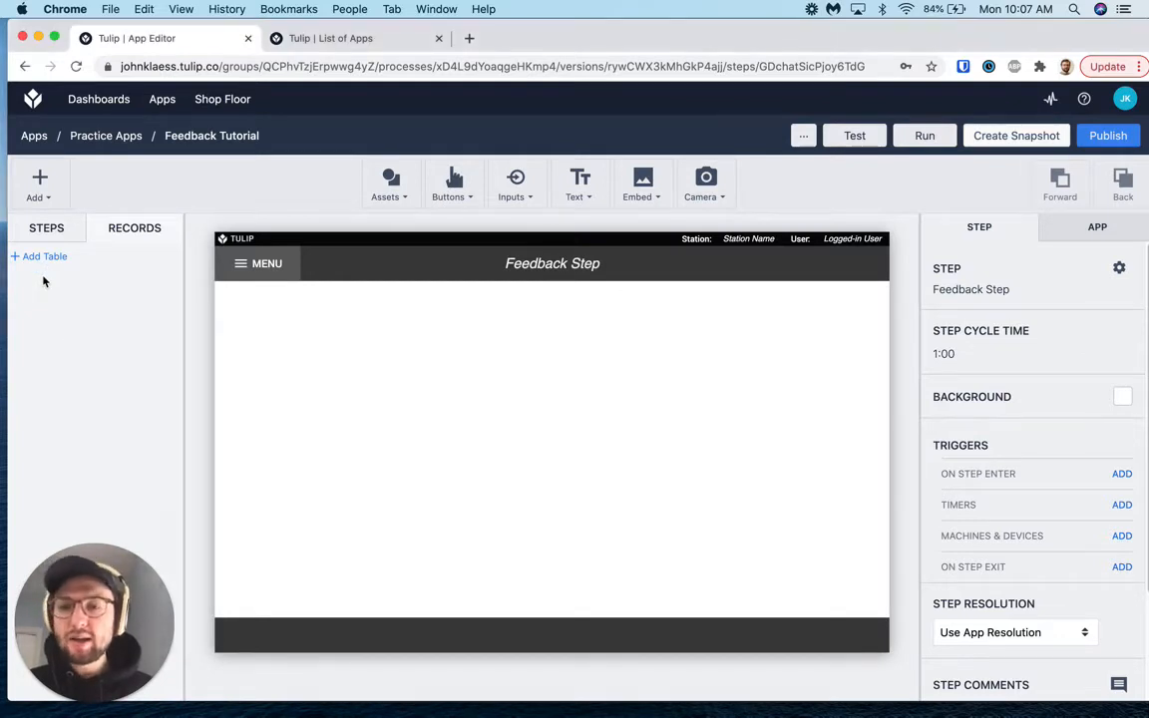
pyautogui.click(45, 257)
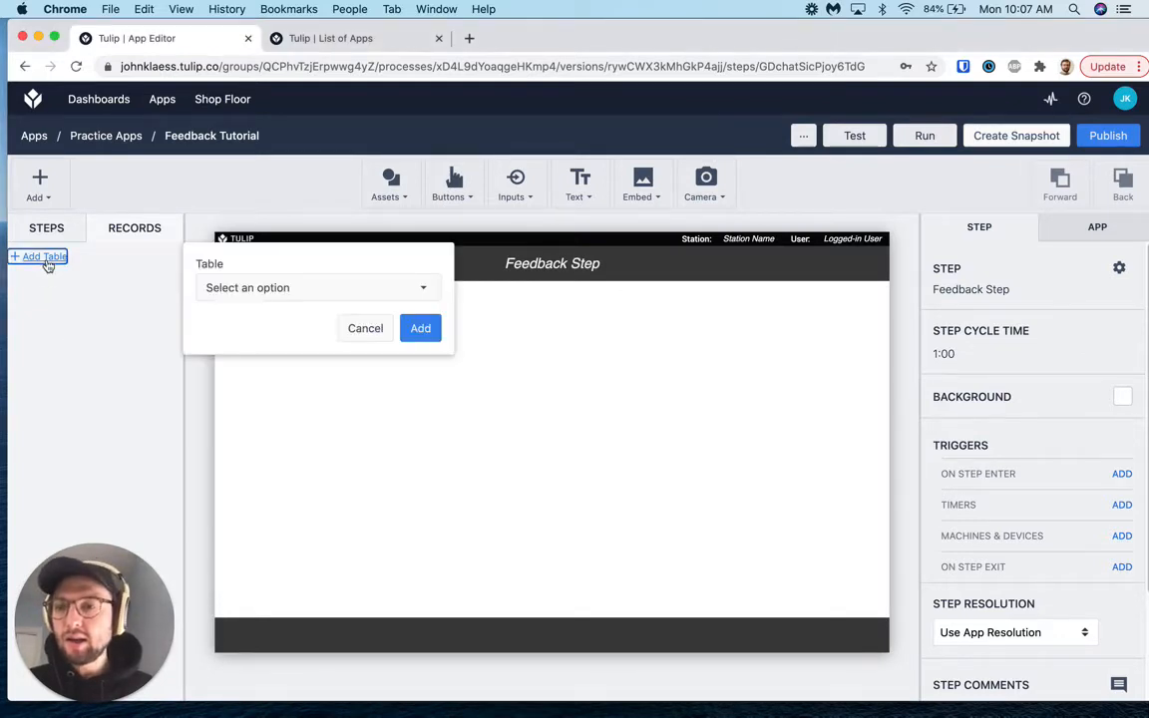
pyautogui.click(286, 288)
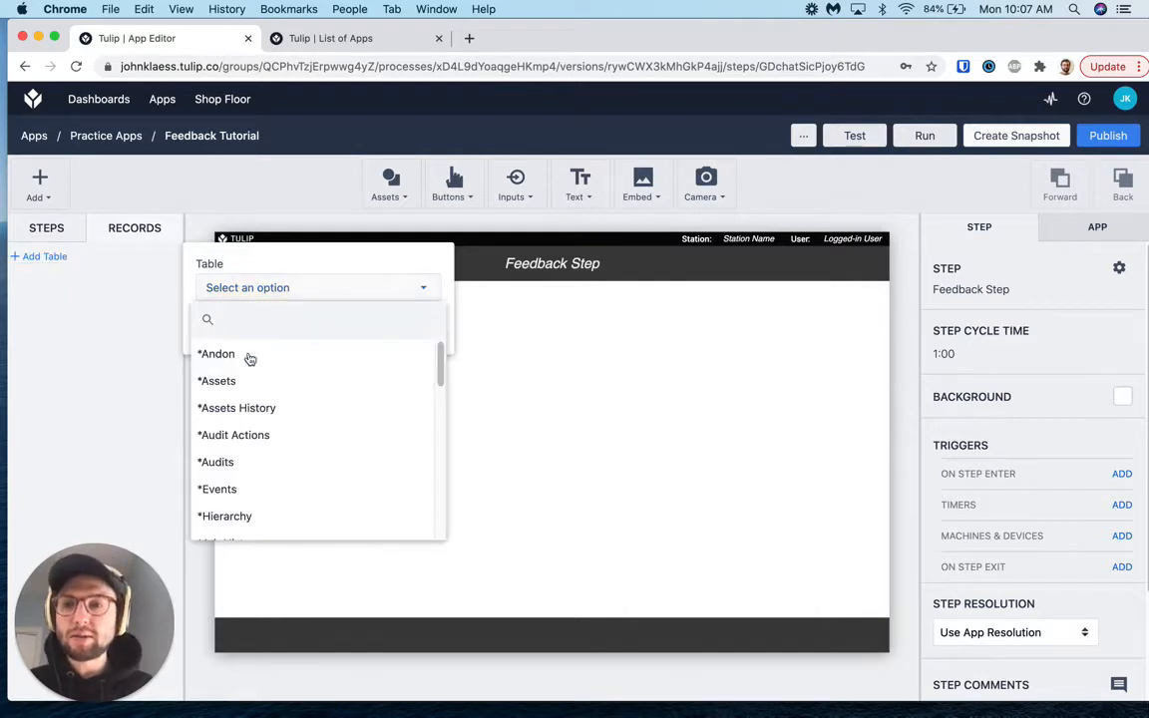
pyautogui.scroll(-10, 264, 387)
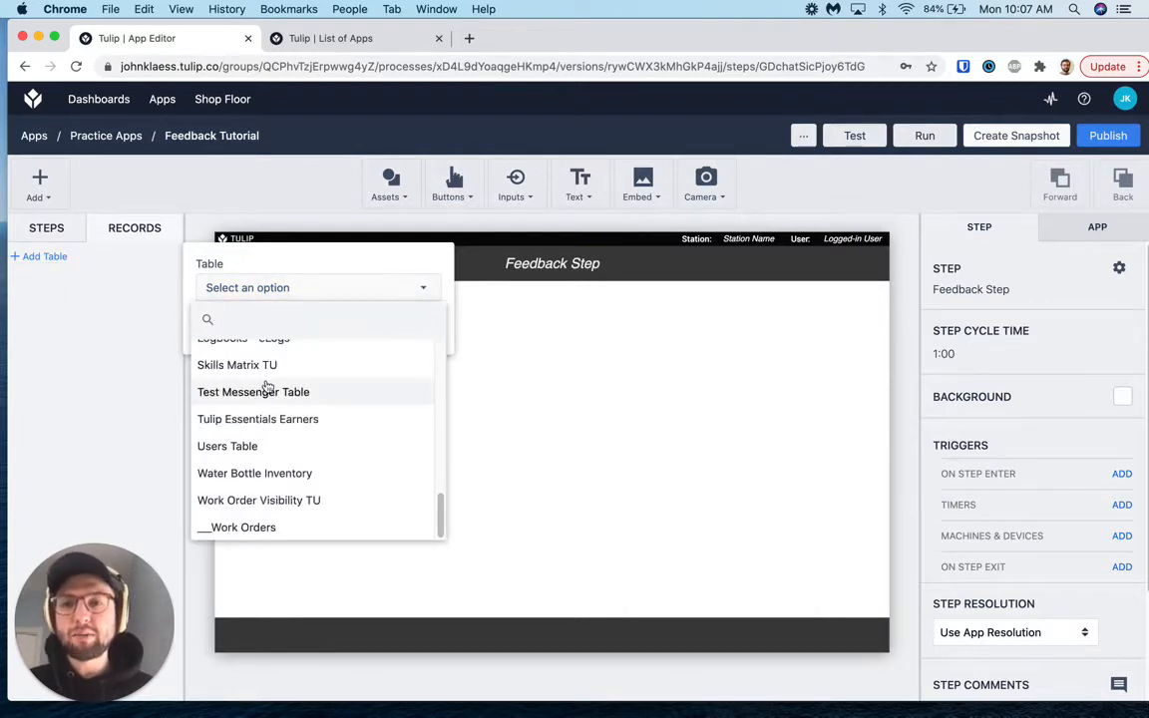
pyautogui.scroll(5, 262, 471)
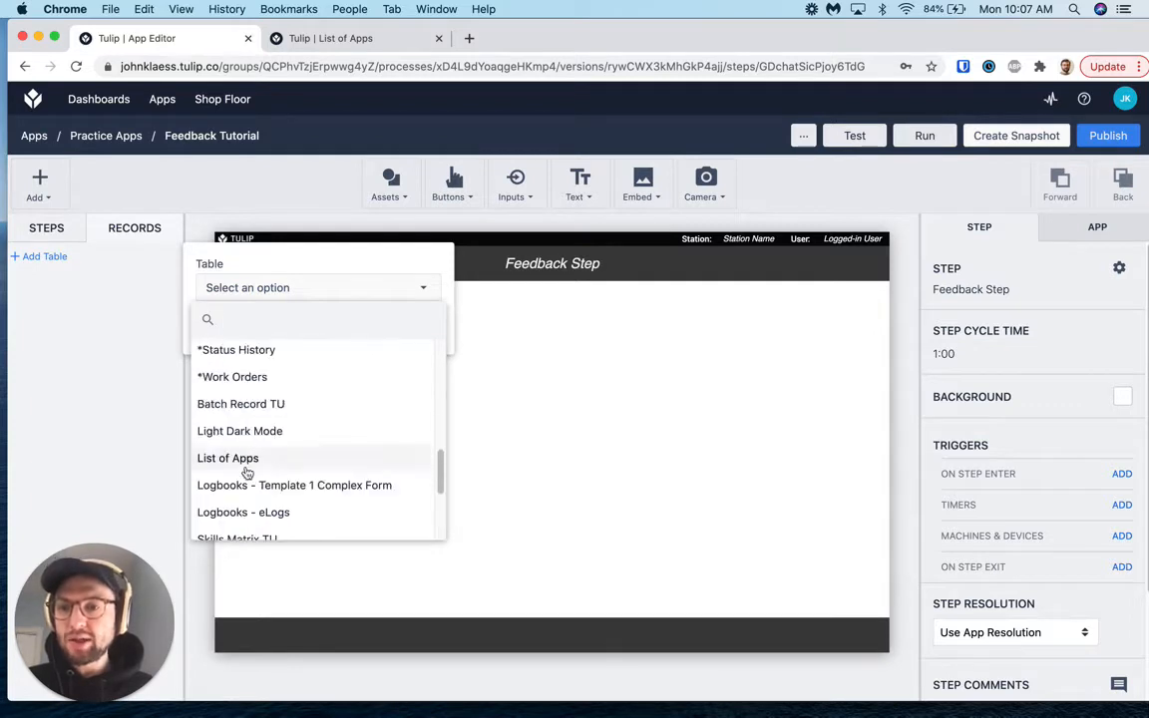
pyautogui.click(243, 461)
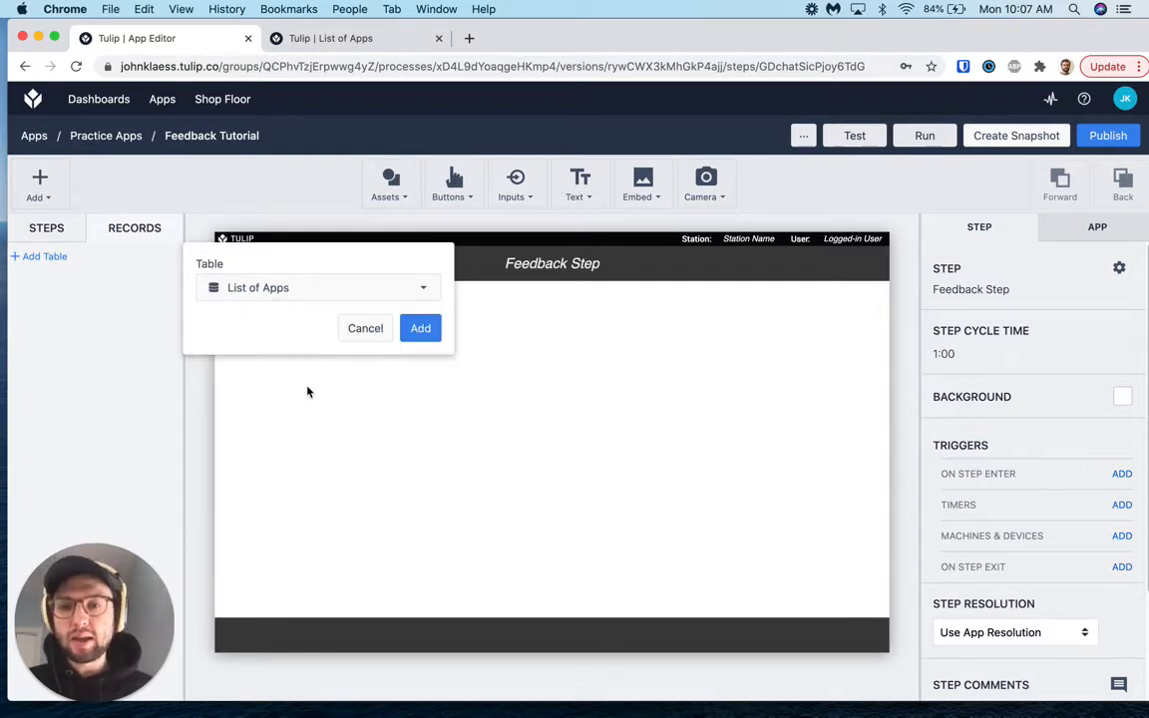
pyautogui.click(421, 328)
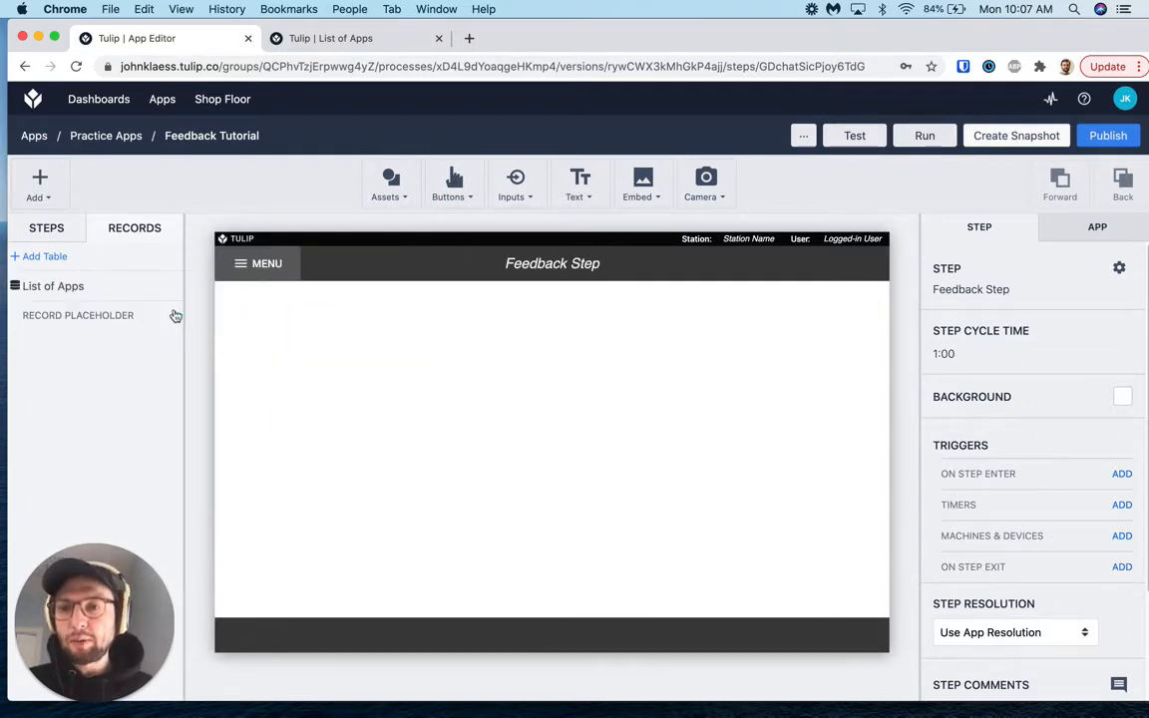
# Add a record placeholder named "Create or Load the Feedback Record" under the List of Apps table.
pyautogui.click(174, 315)
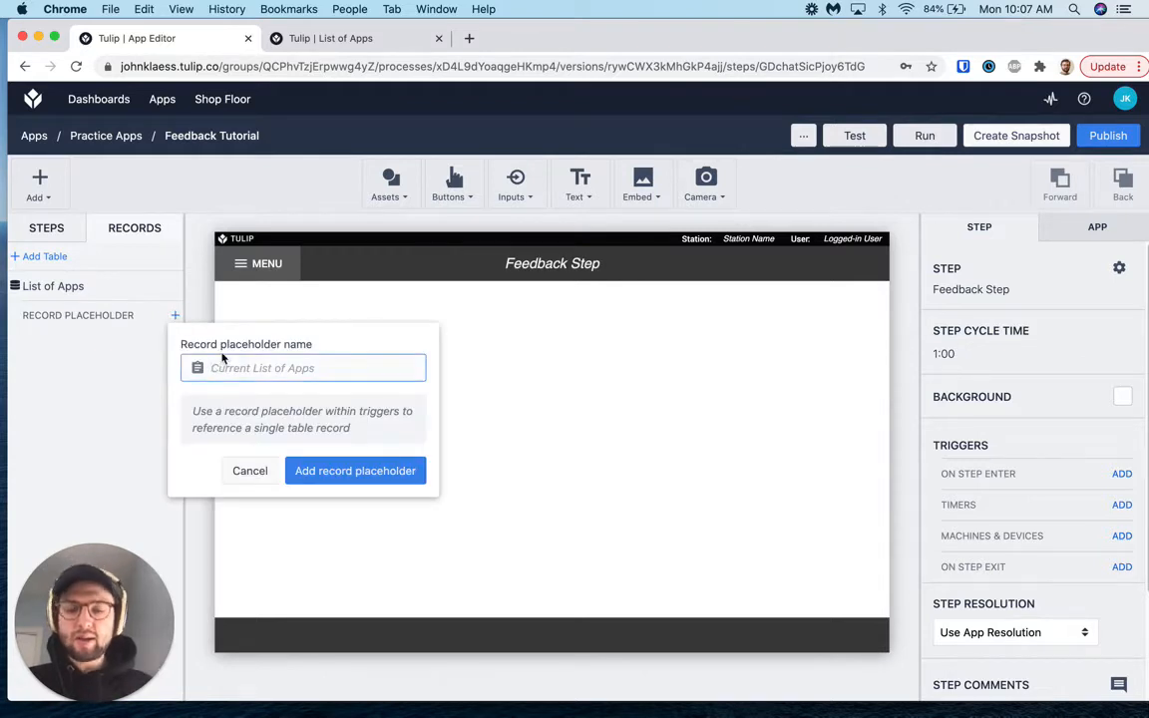
pyautogui.write('Creat')
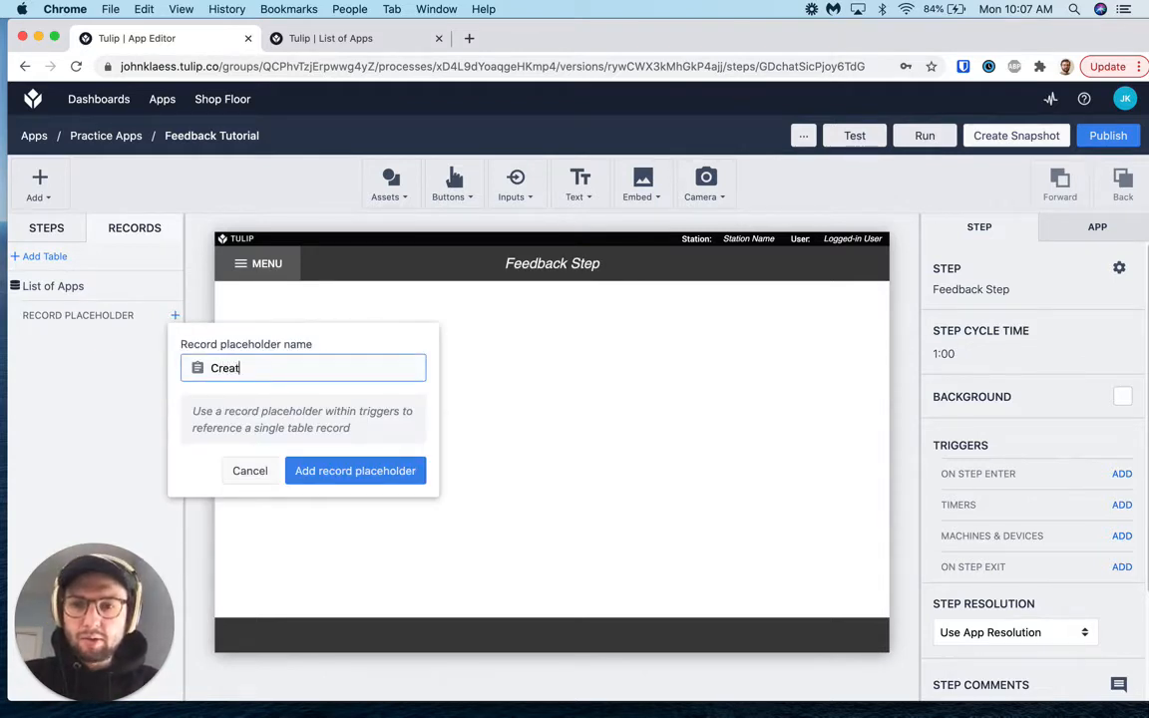
pyautogui.write('e or Load the')
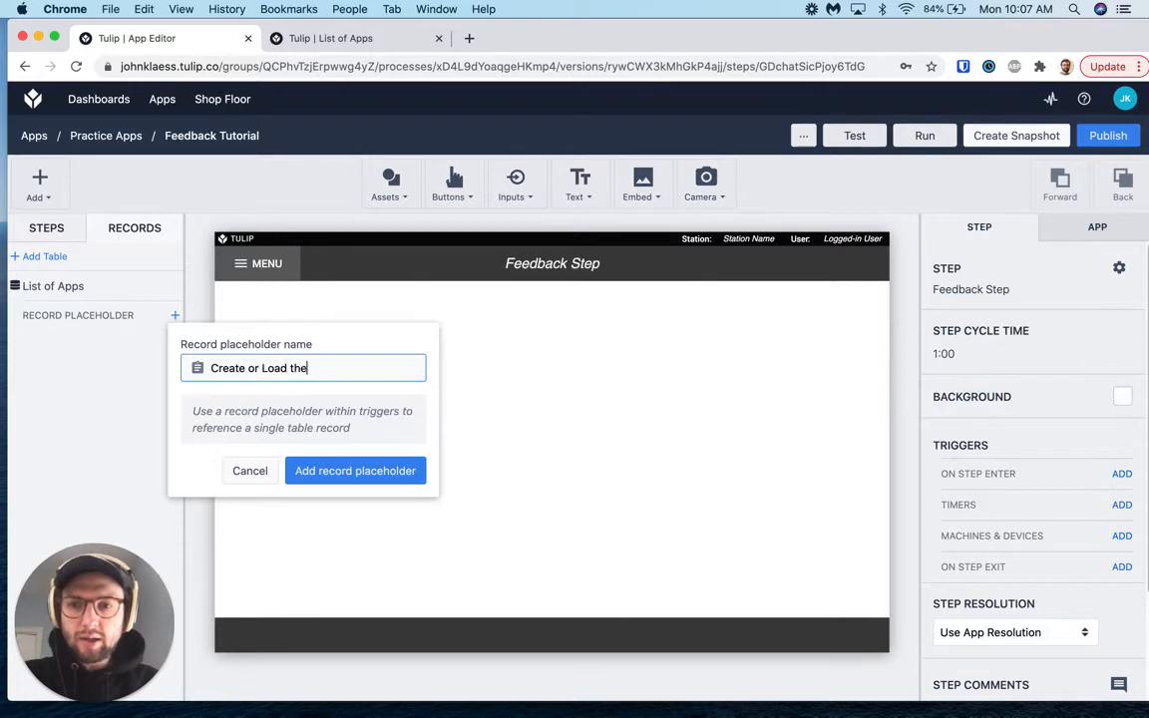
pyautogui.write(' Feedbac')
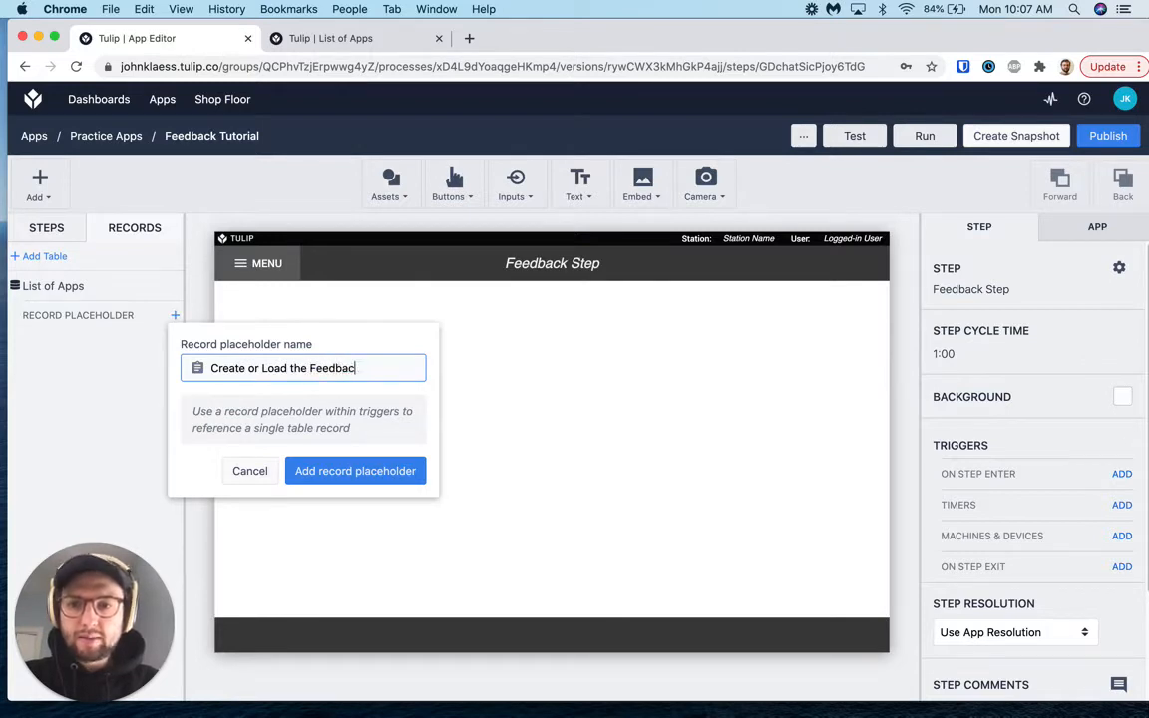
pyautogui.write('k Record')
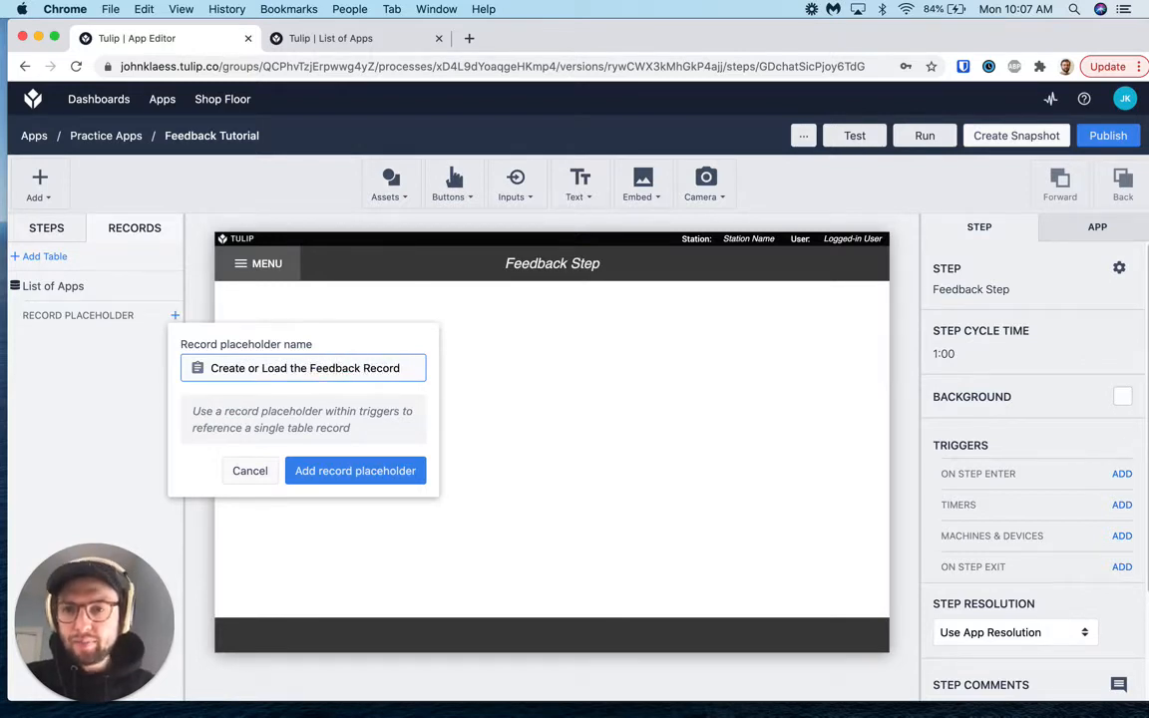
pyautogui.click(355, 471)
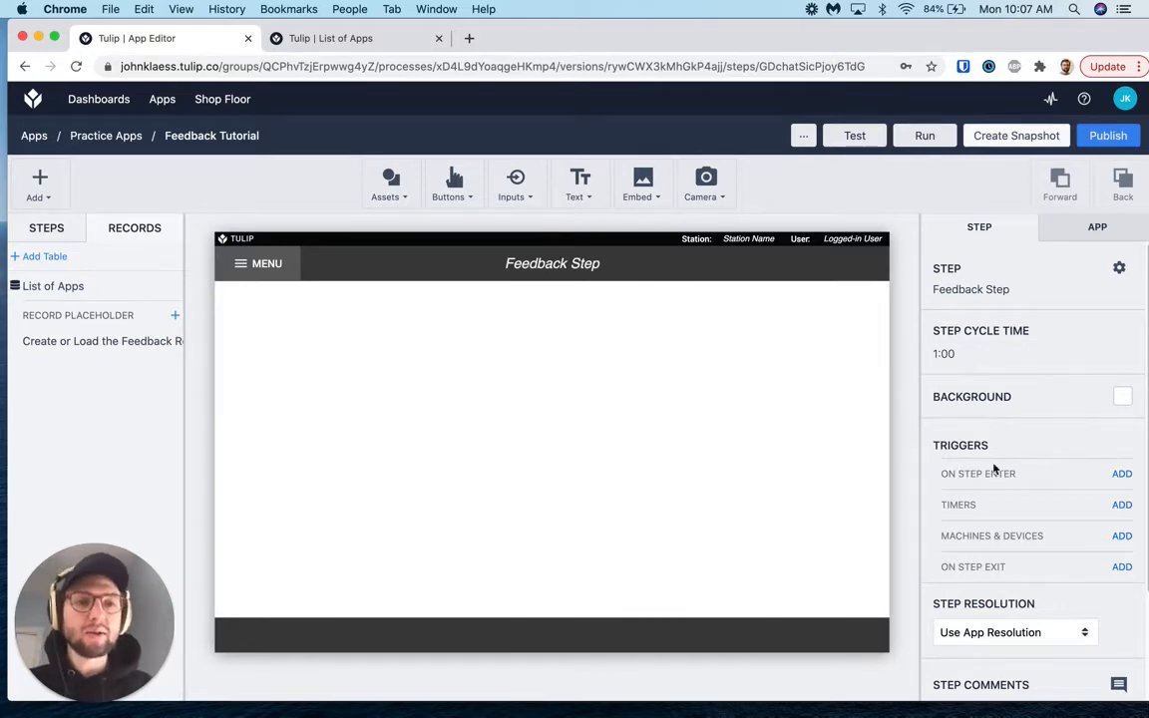
# Add an On Step Enter trigger to the Feedback Step and name it "Create / Load the Record".
pyautogui.click(1122, 474)
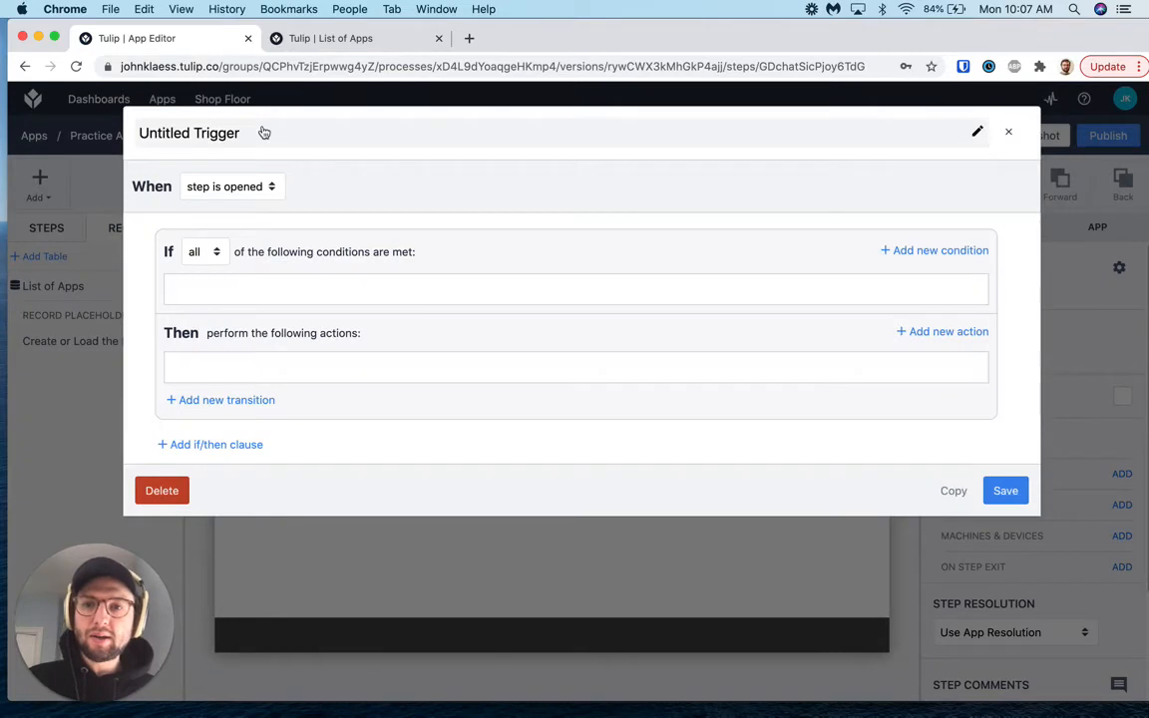
pyautogui.click(263, 127)
pyautogui.write('Cr')
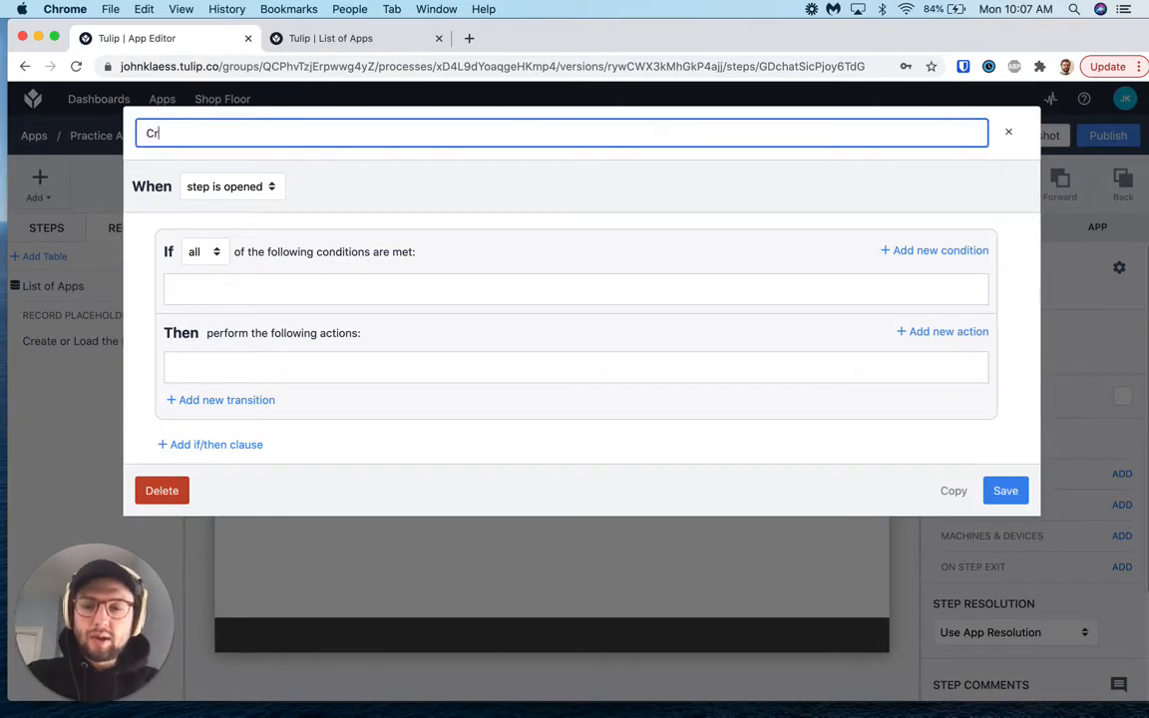
pyautogui.write('eate / ')
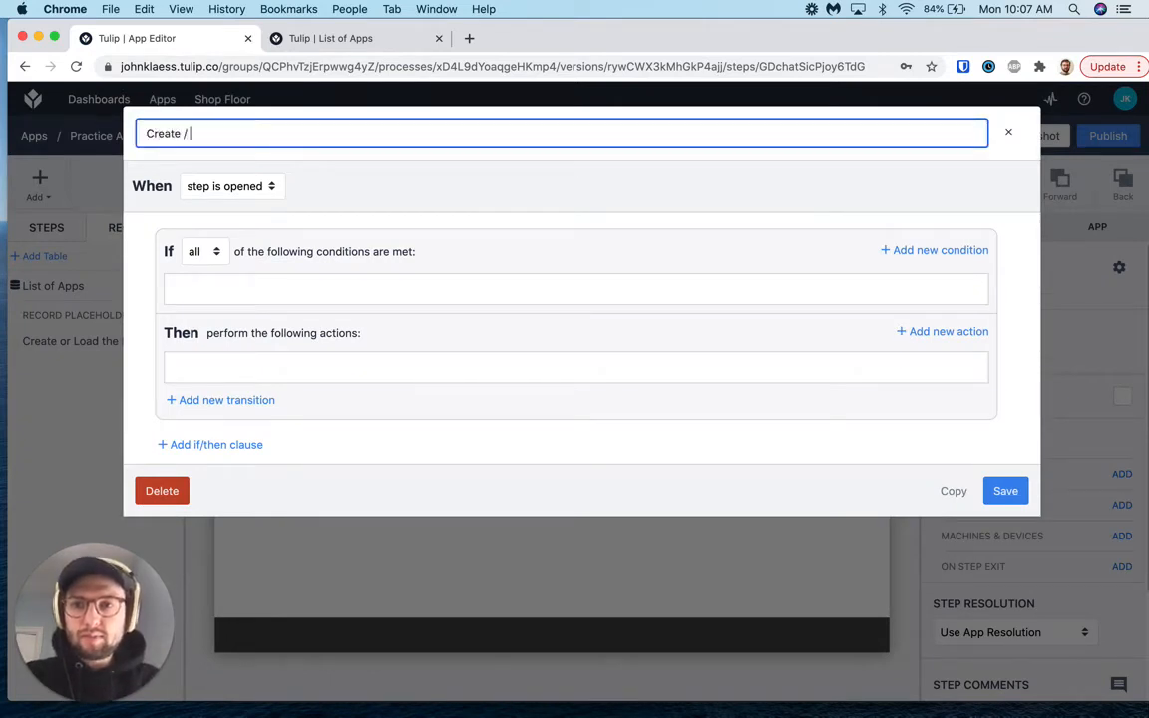
pyautogui.write('Load the Rec')
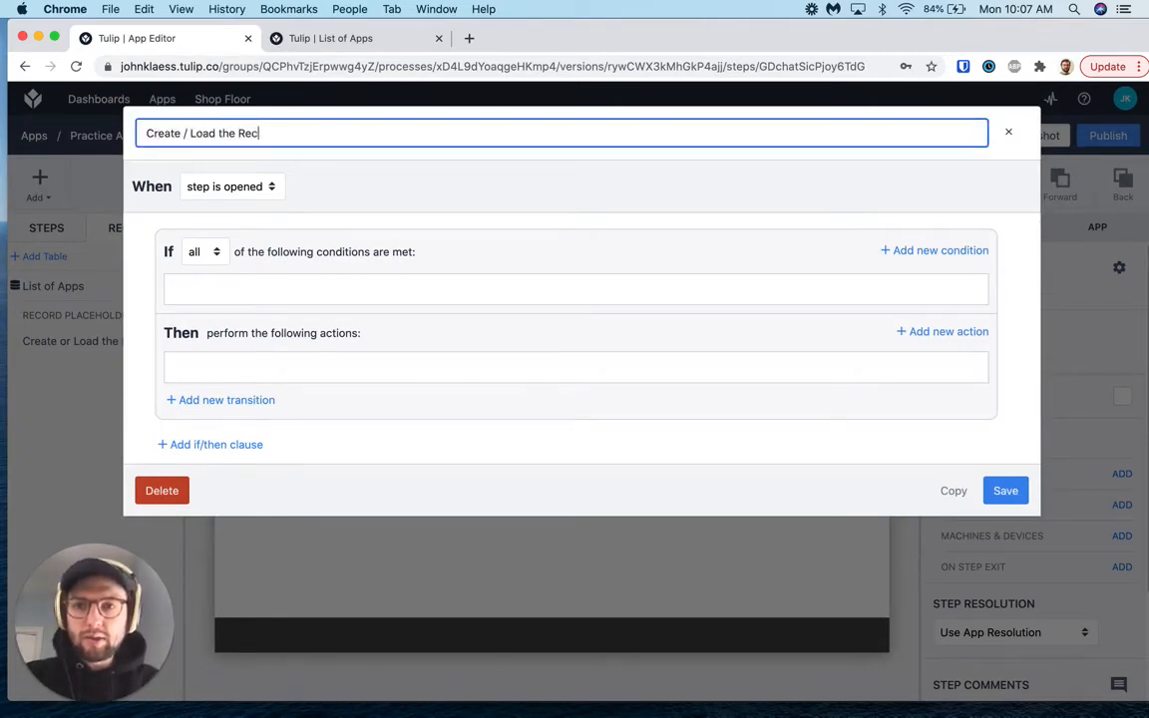
pyautogui.write('ord')
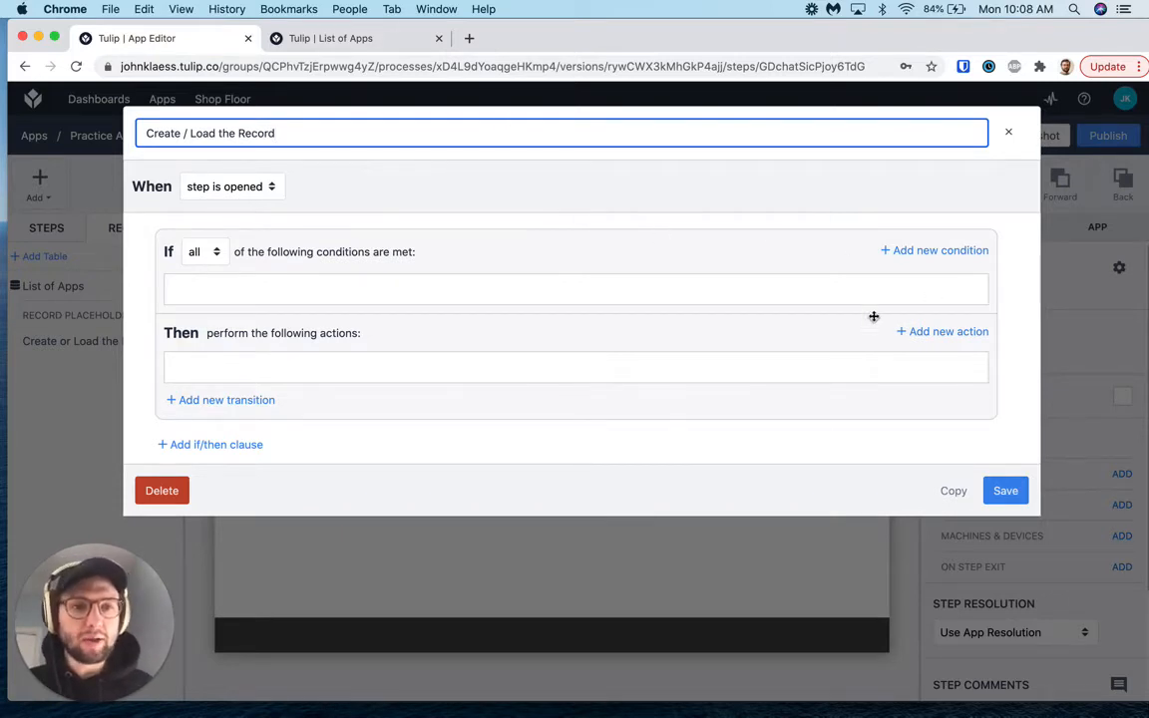
# Add a Table Records action to the trigger and set its operation to Create or Load Record.
pyautogui.click(946, 331)
pyautogui.click(331, 377)
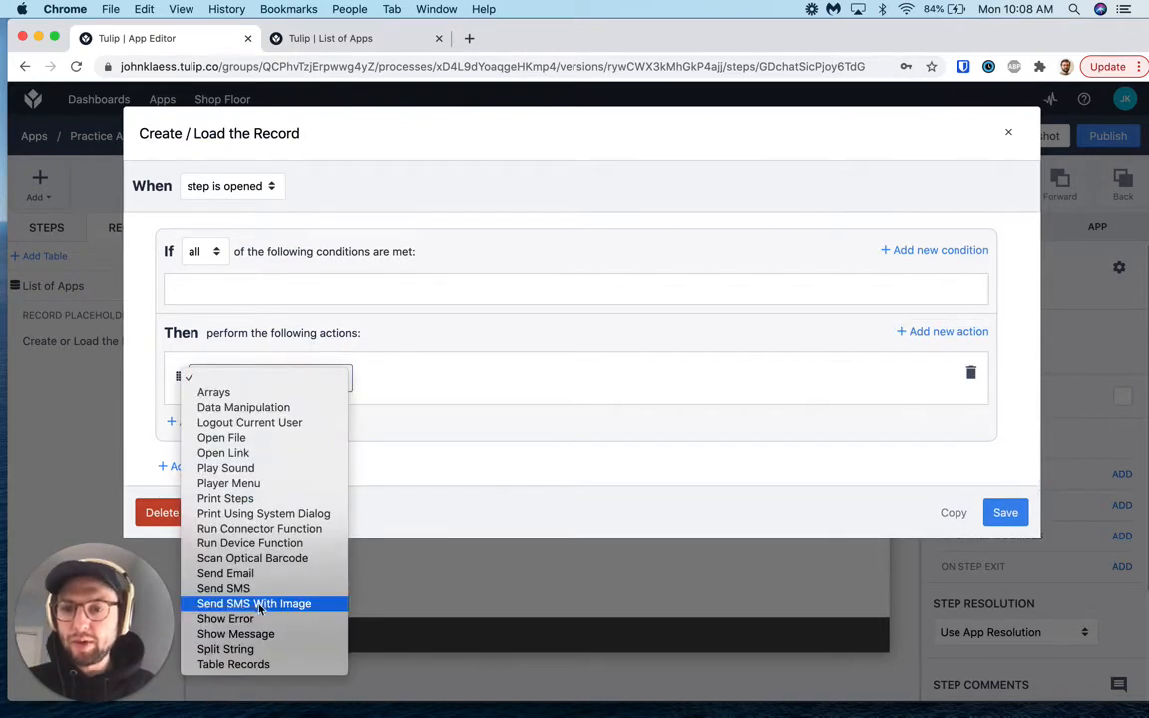
pyautogui.click(259, 664)
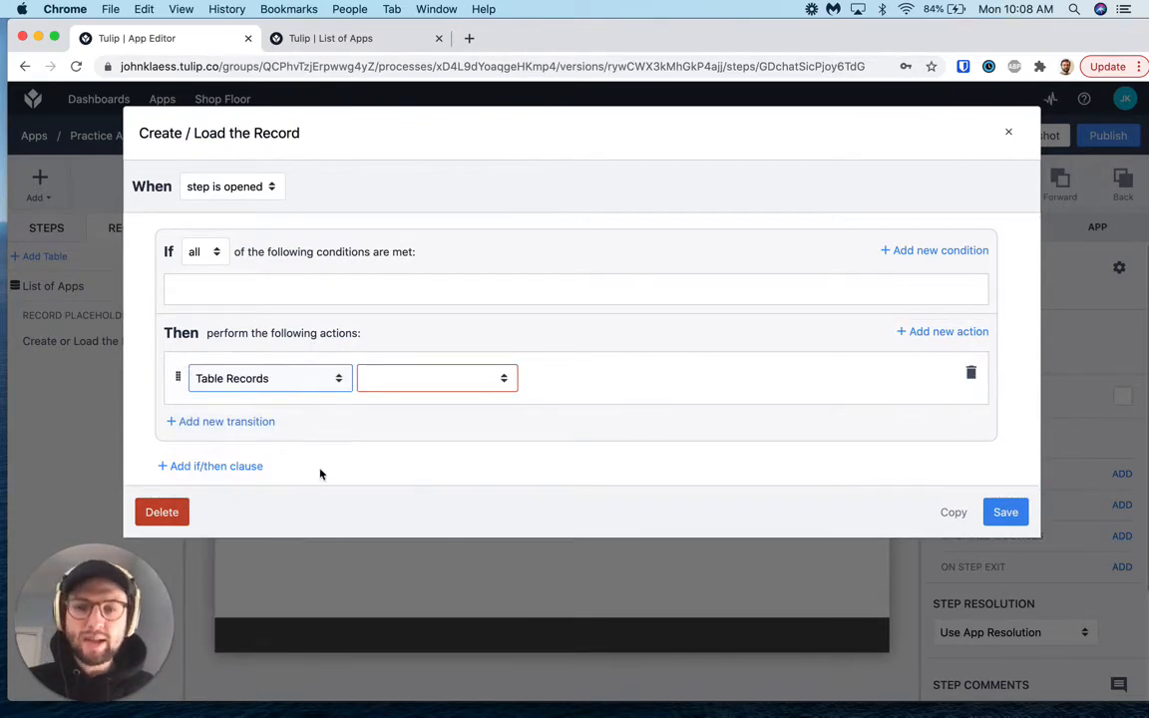
pyautogui.click(427, 387)
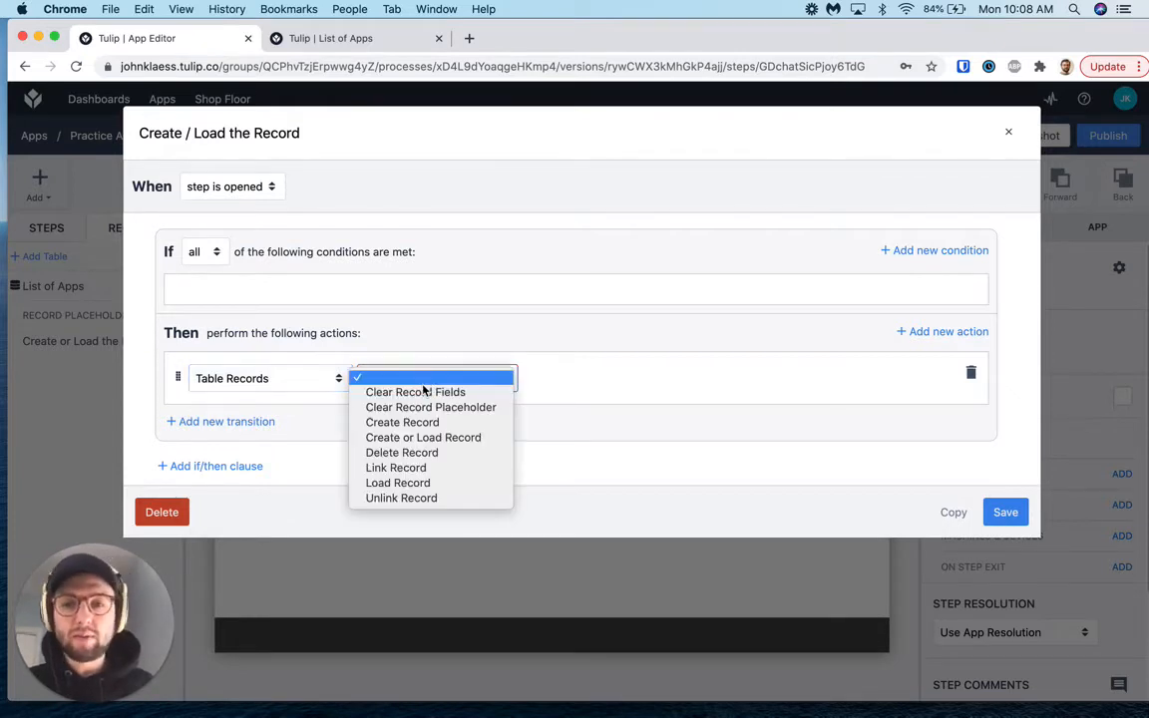
pyautogui.click(390, 441)
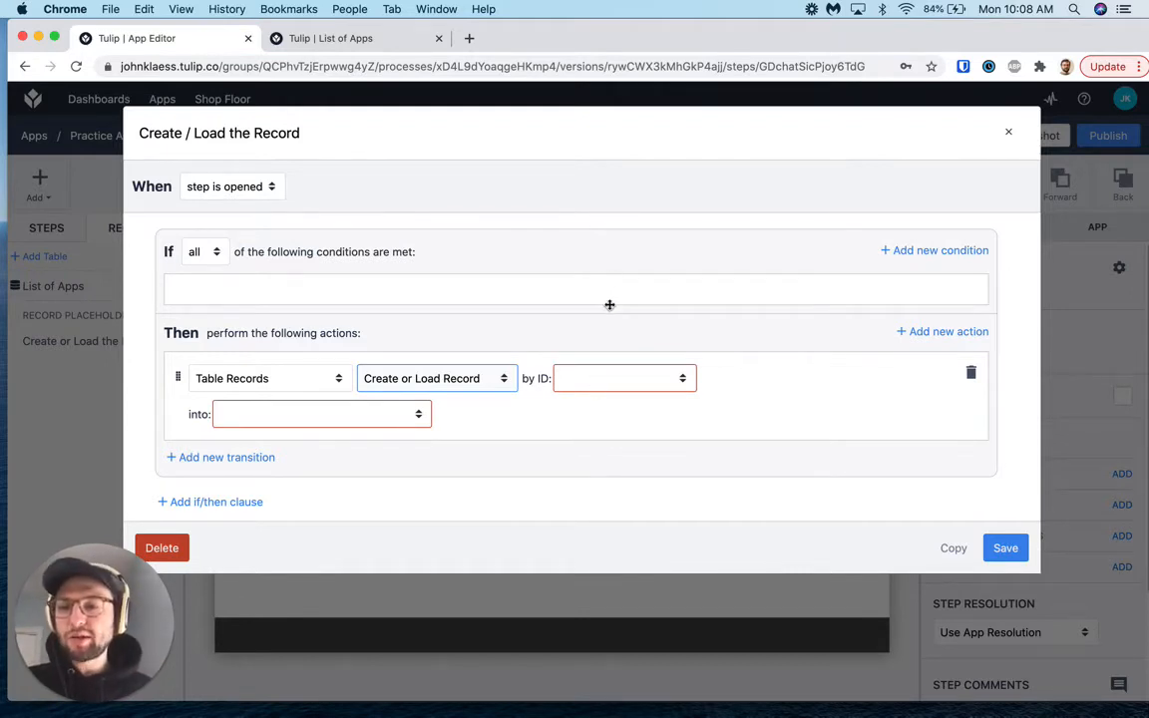
# Set the record ID to the App Info App Name, load it into the "Create or Load the Feedback Record" placeholder, and save the trigger.
pyautogui.click(641, 380)
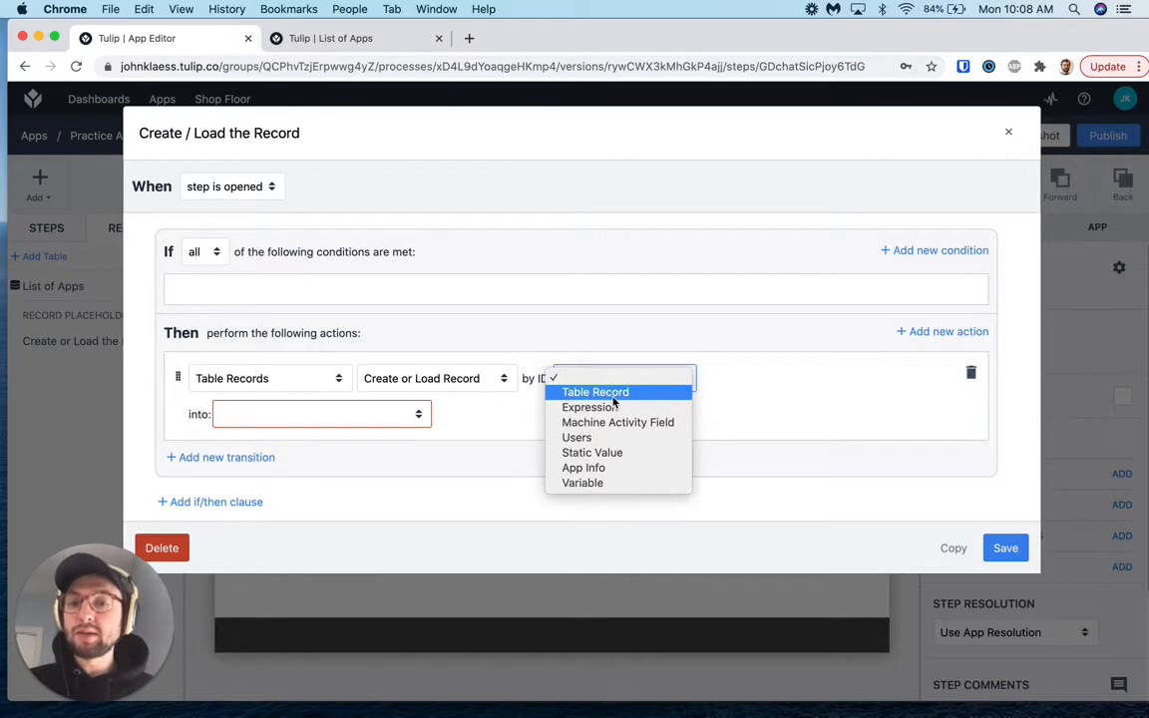
pyautogui.click(602, 467)
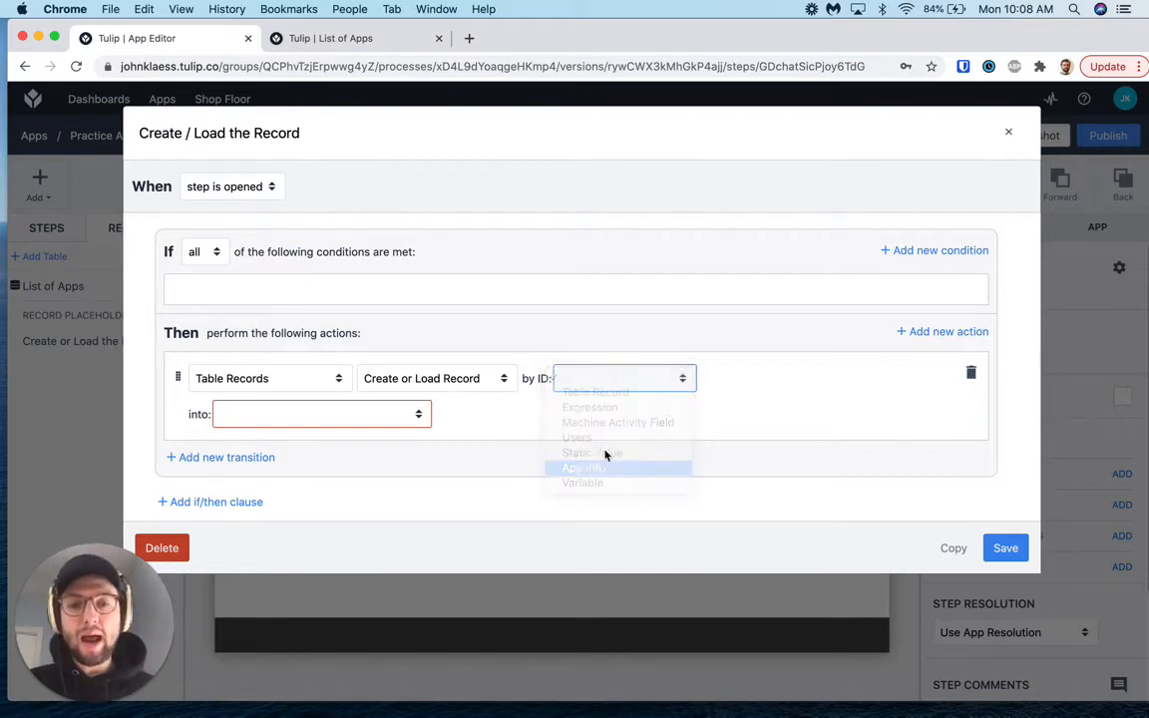
pyautogui.click(730, 381)
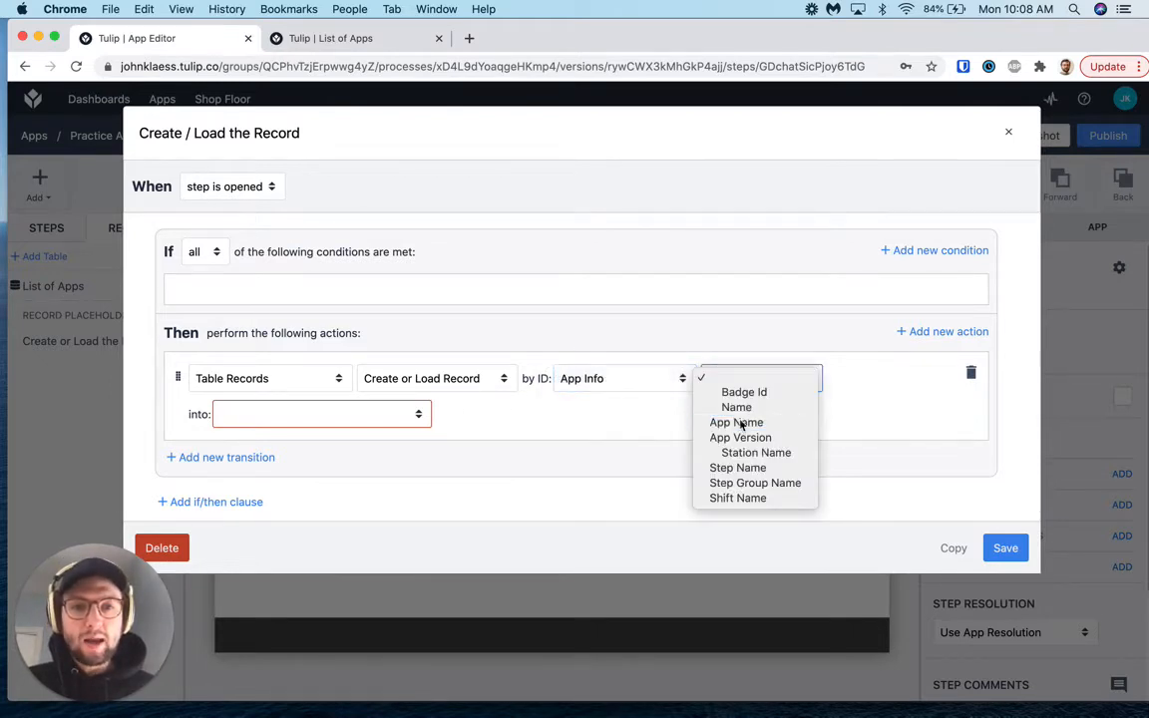
pyautogui.click(741, 423)
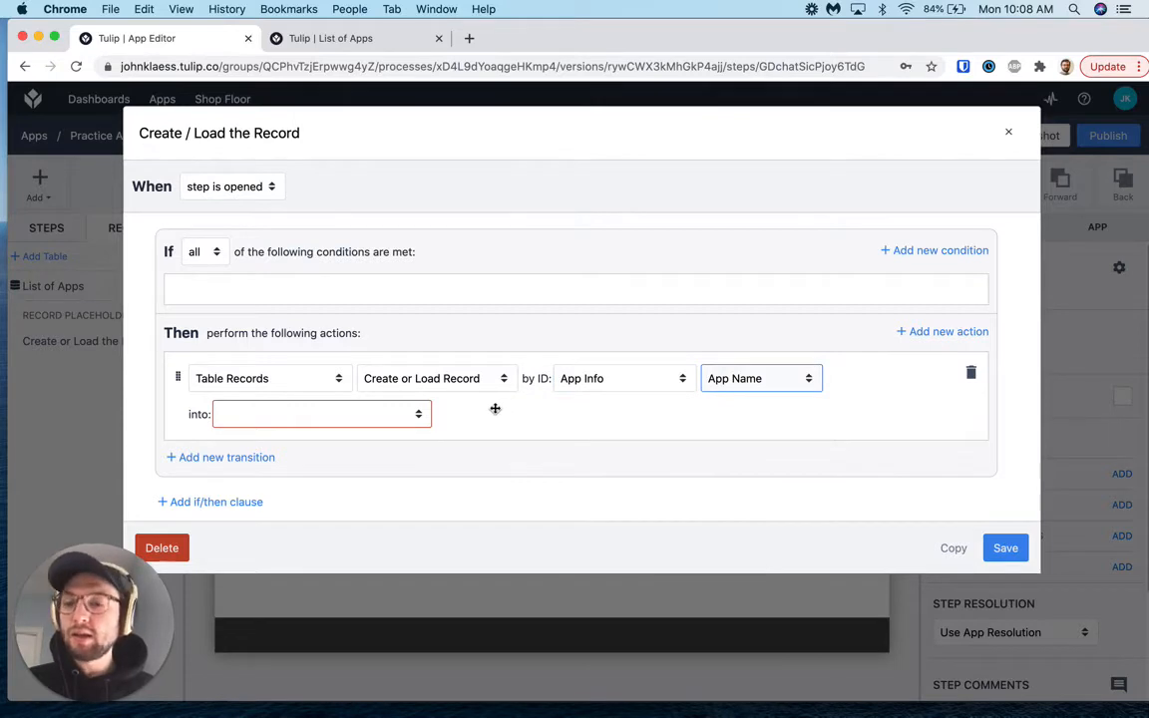
pyautogui.click(393, 414)
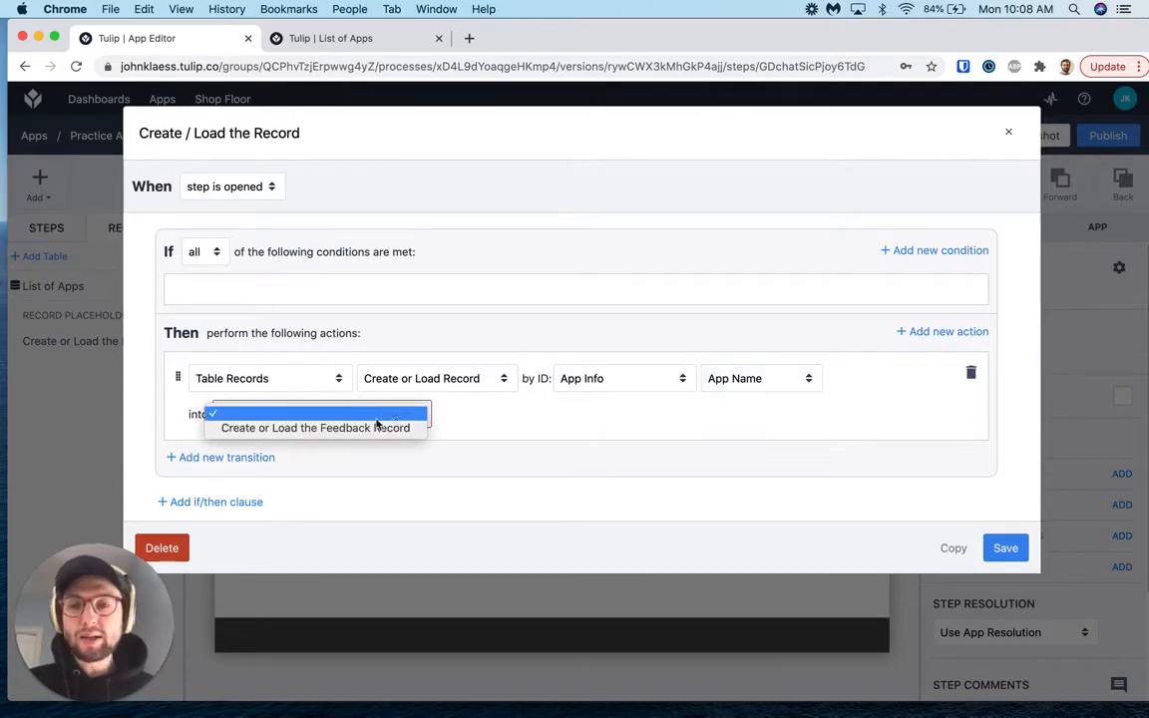
pyautogui.click(321, 426)
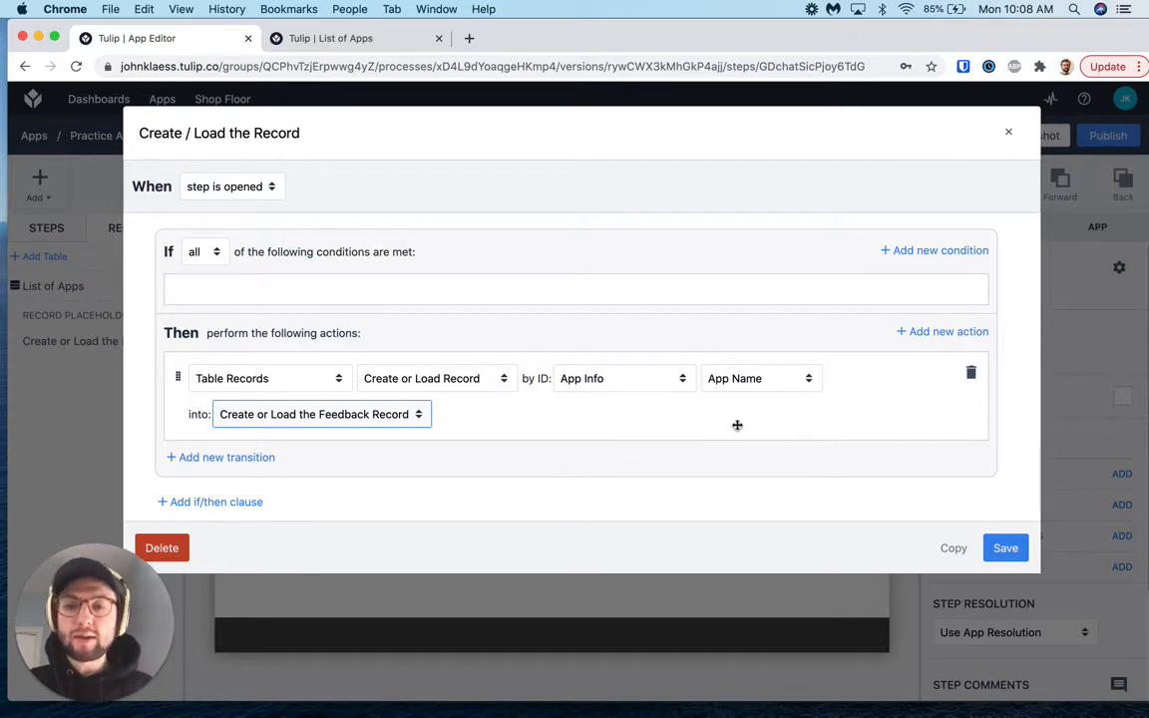
pyautogui.click(1006, 549)
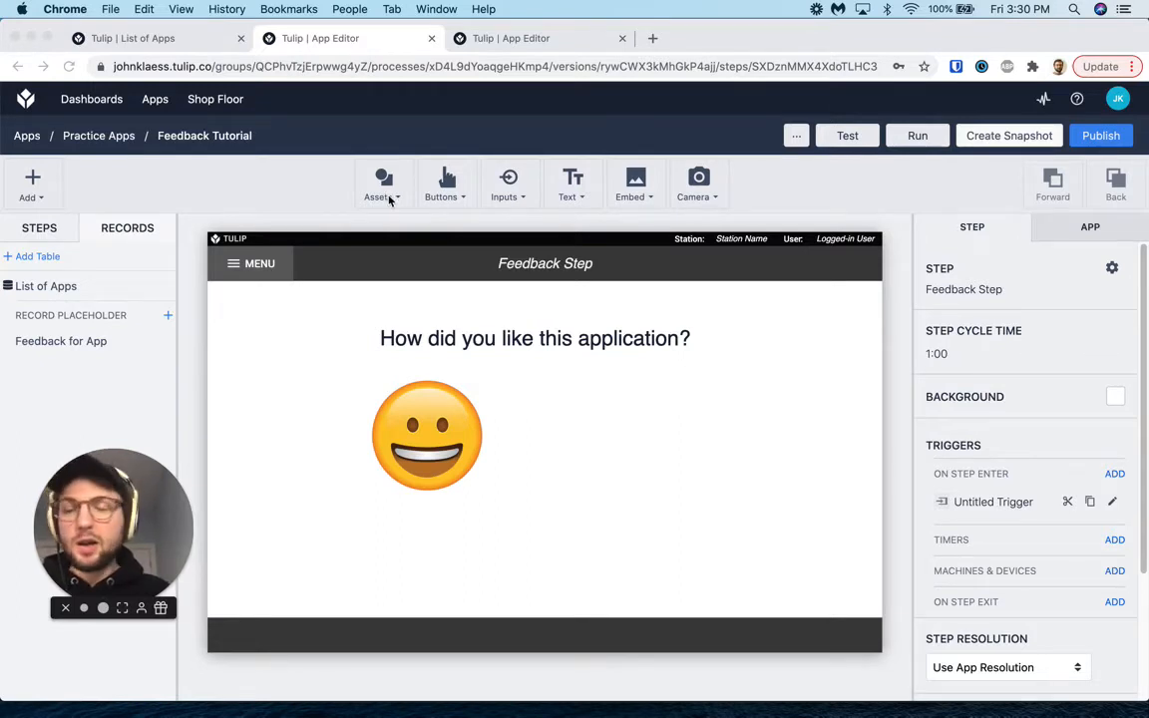
# Embed an image widget beside the happy face at about X 1166, Y 500 and upload frowning-face.png from the Desktop into it.
pyautogui.click(650, 196)
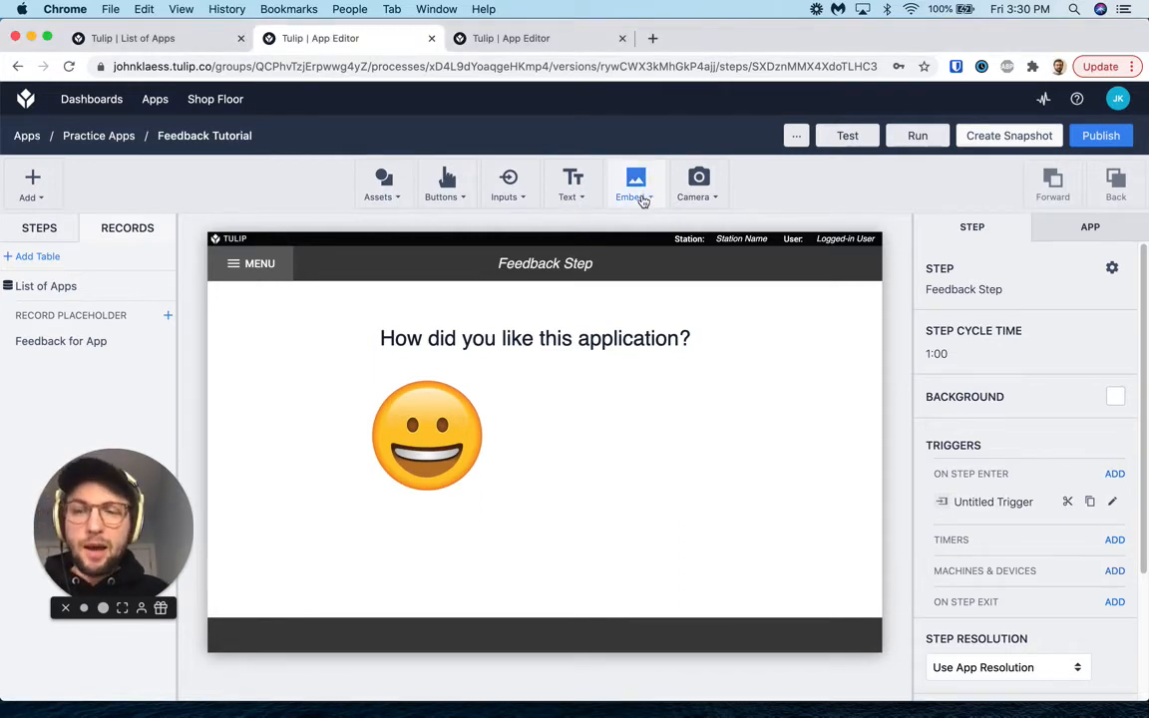
pyautogui.click(641, 194)
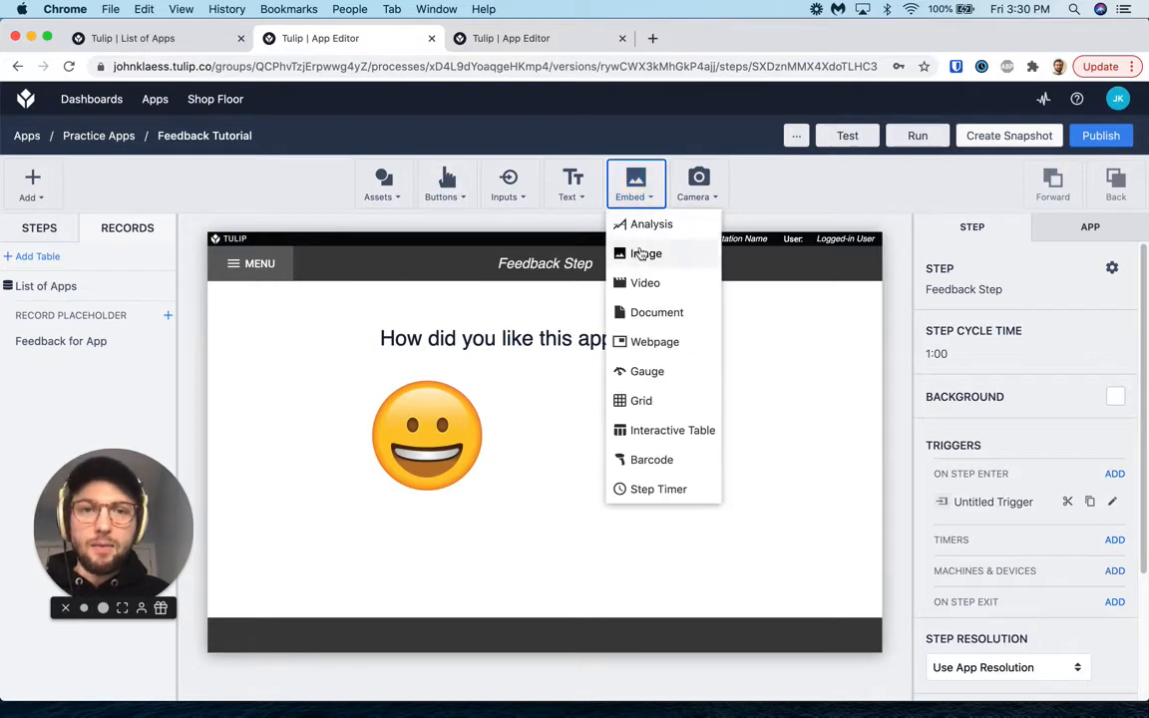
pyautogui.click(641, 254)
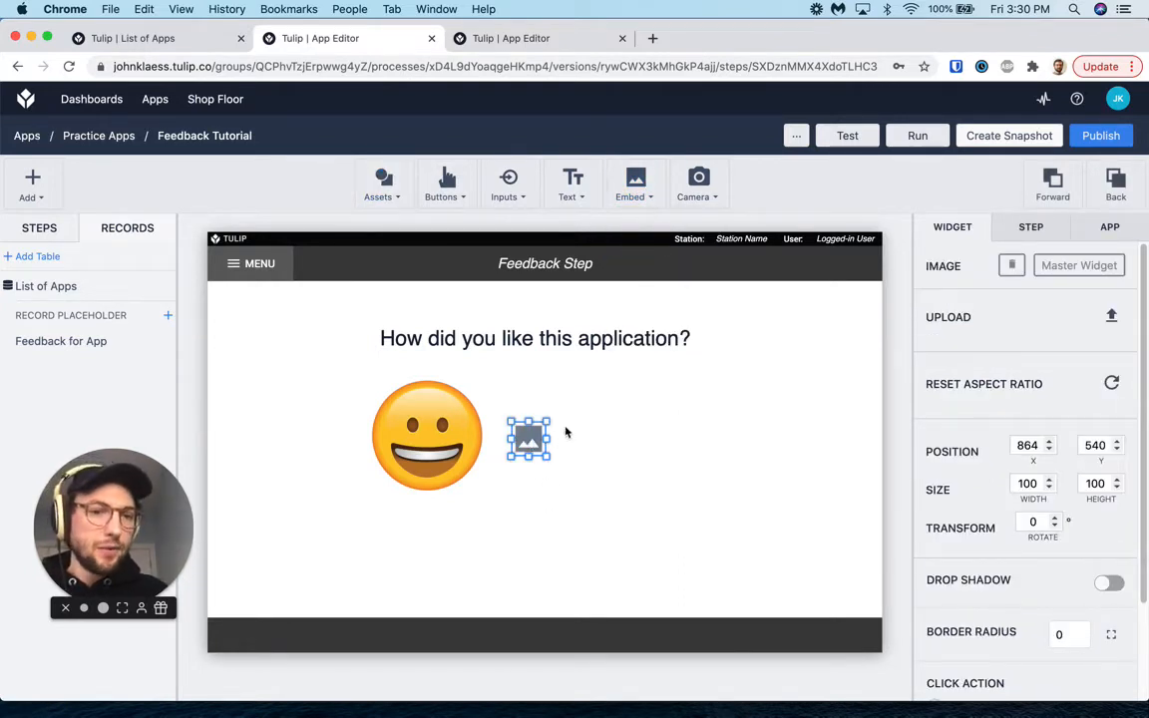
pyautogui.moveTo(528, 435); pyautogui.dragTo(634, 423)
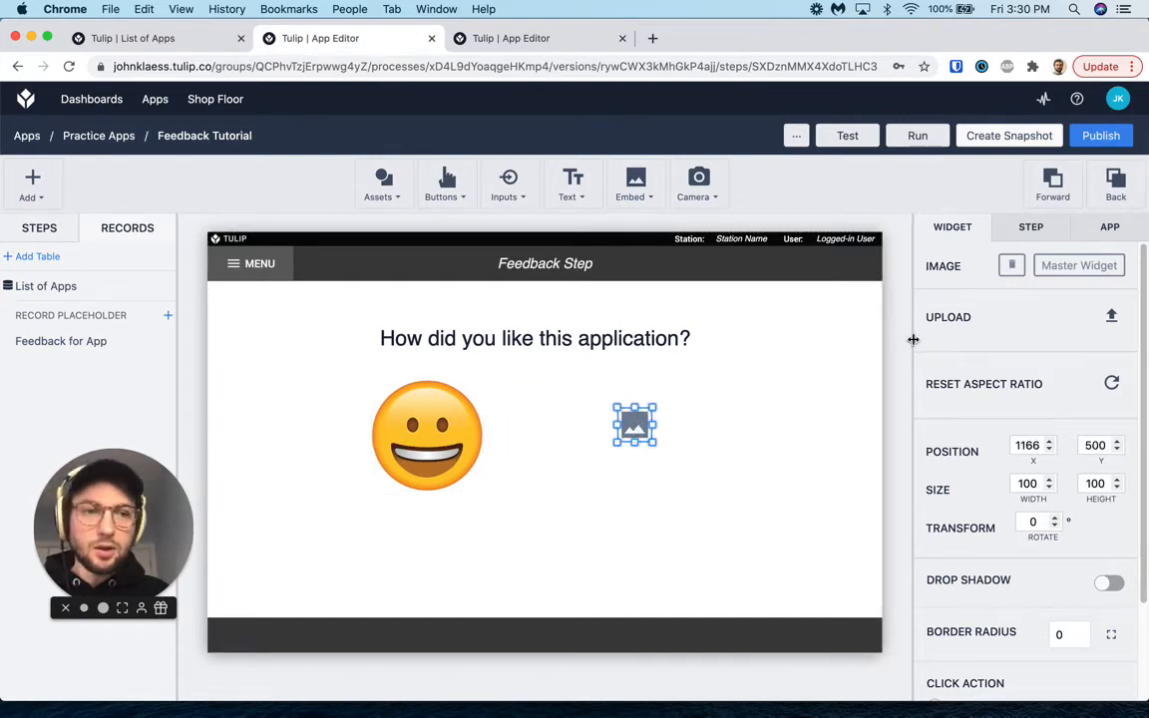
pyautogui.click(1112, 318)
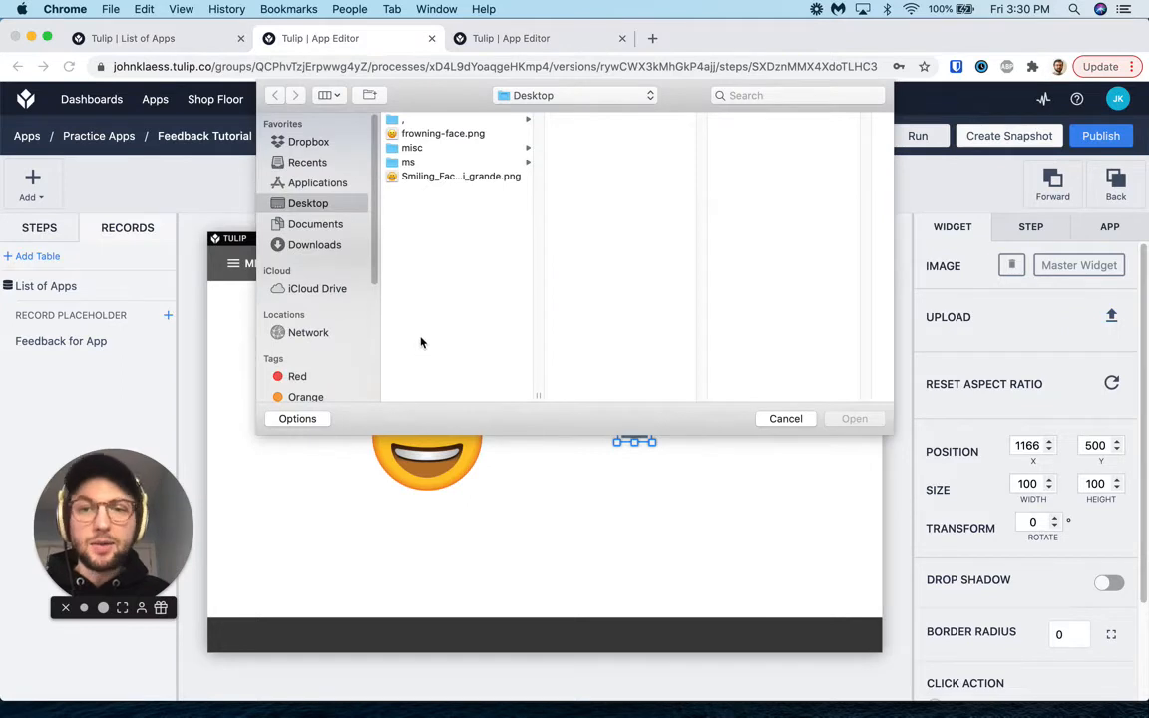
pyautogui.click(433, 137)
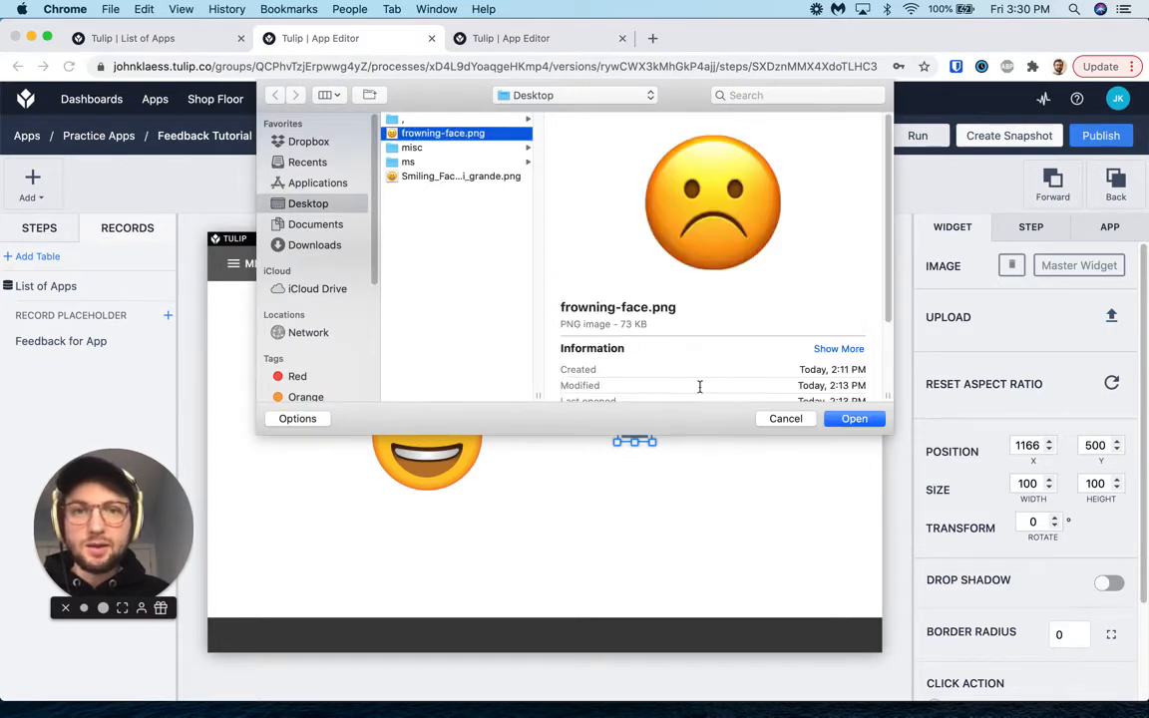
pyautogui.click(853, 416)
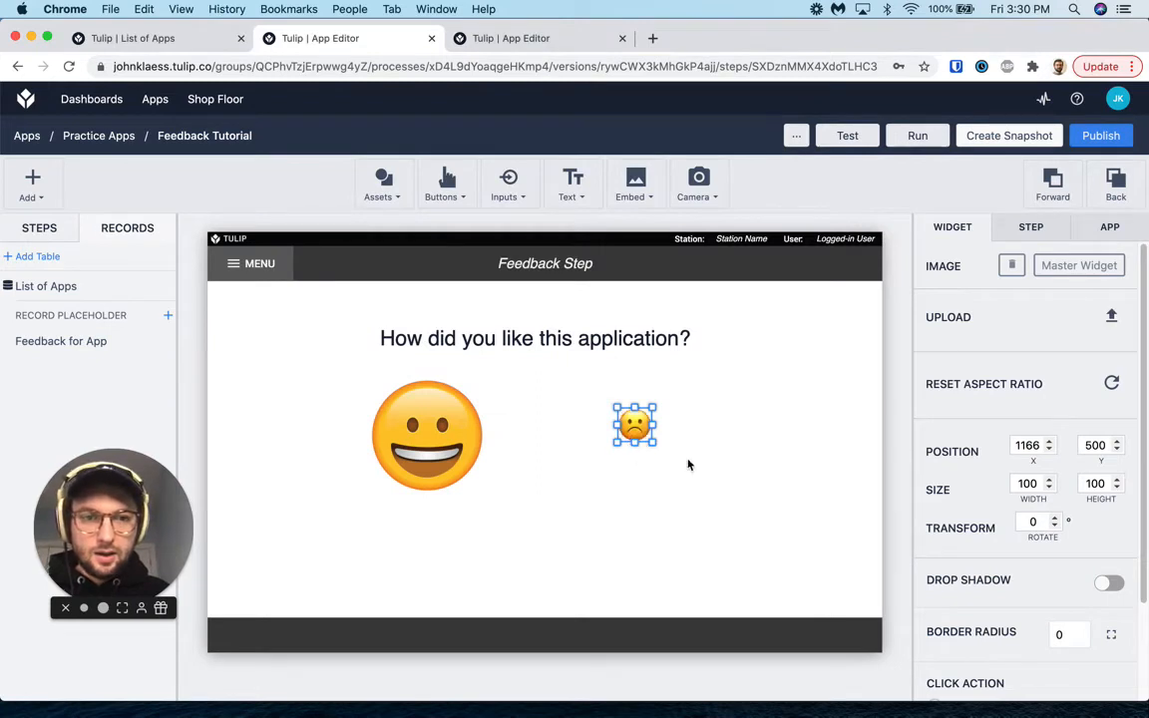
# Enlarge the frowning face to about 337 by 309 and position it at about X 1048, Y 432.
pyautogui.moveTo(657, 446); pyautogui.dragTo(601, 430)
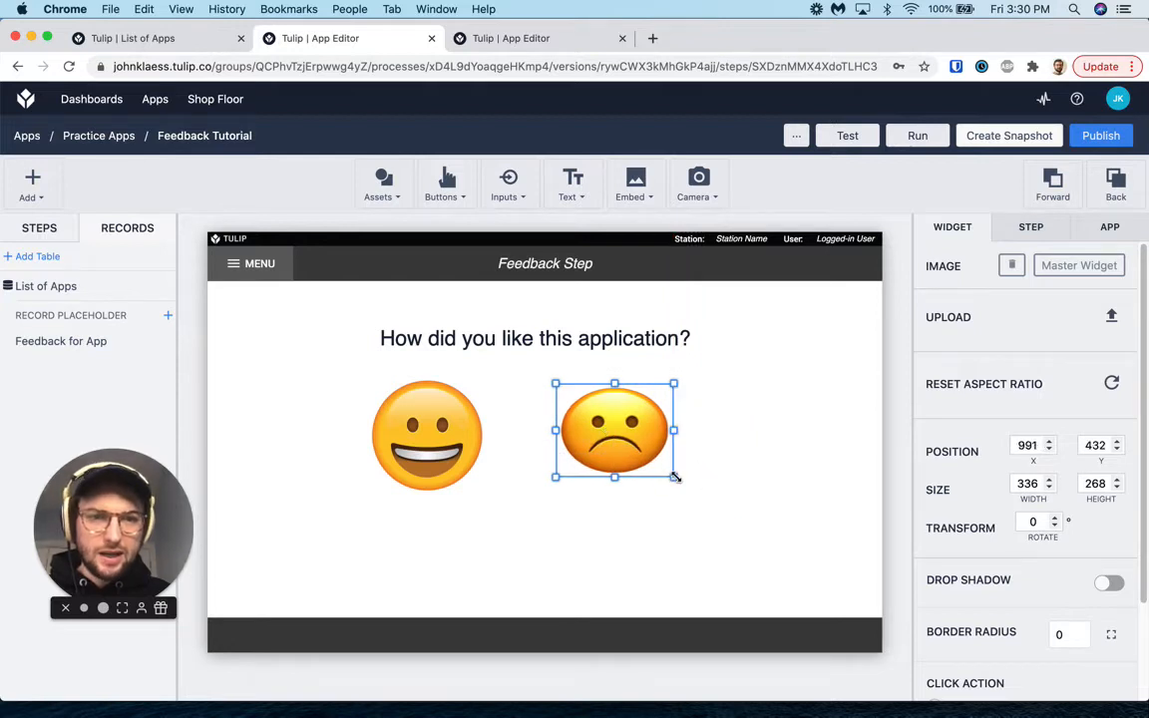
pyautogui.moveTo(674, 477)
pyautogui.mouseDown()
pyautogui.moveTo(687, 481)
pyautogui.moveTo(674, 492)
pyautogui.mouseUp()
pyautogui.moveTo(623, 430)
pyautogui.mouseDown()
pyautogui.moveTo(627, 442)
pyautogui.moveTo(631, 430)
pyautogui.mouseUp()
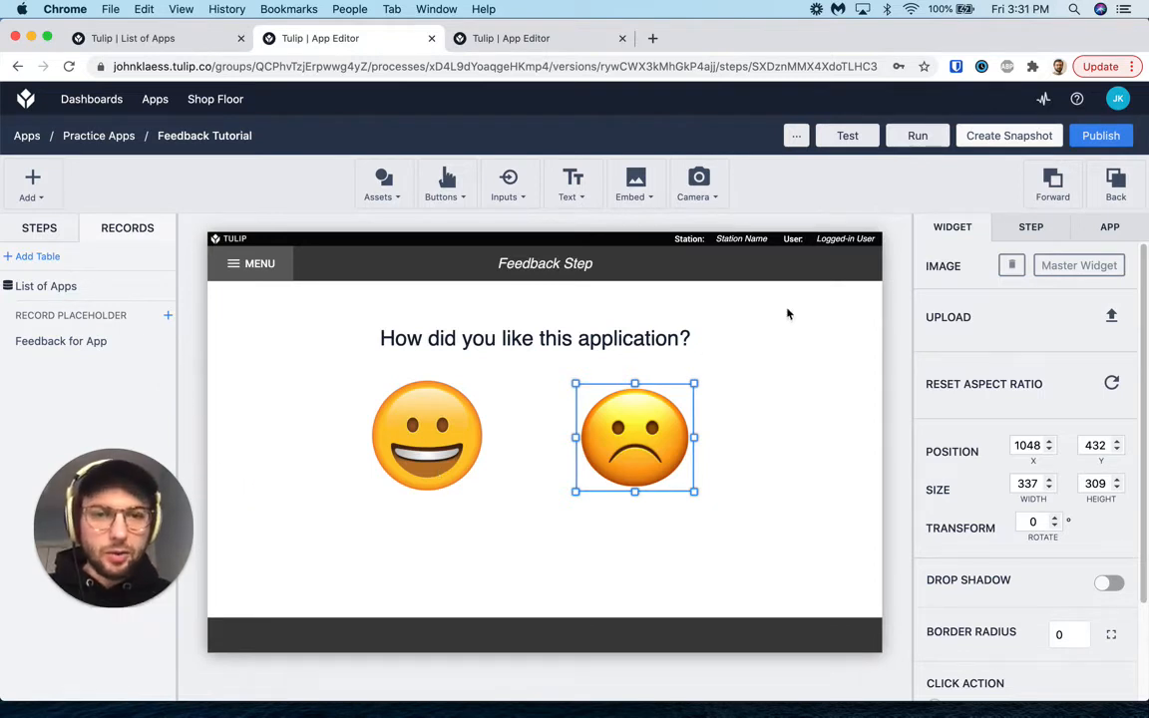
# Add a rectangle of about 320 by 295 over the frowning face at about X 1065, Y 433 and fill it white.
pyautogui.click(382, 190)
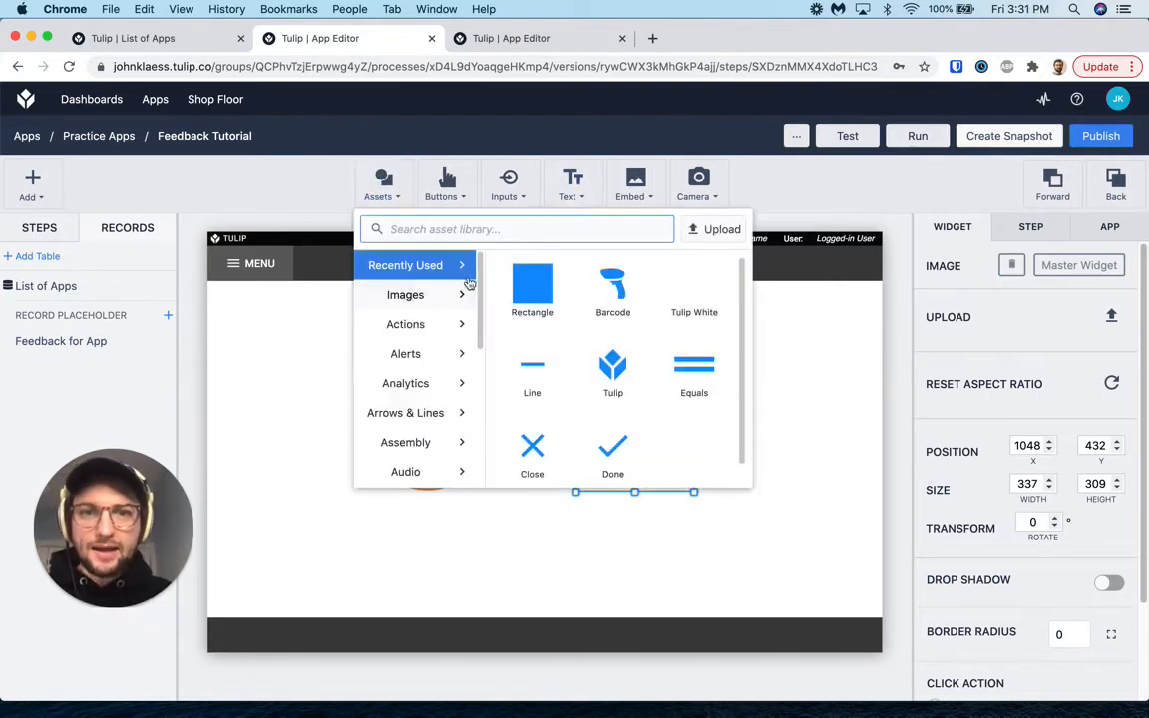
pyautogui.click(533, 290)
pyautogui.moveTo(527, 444); pyautogui.dragTo(687, 487)
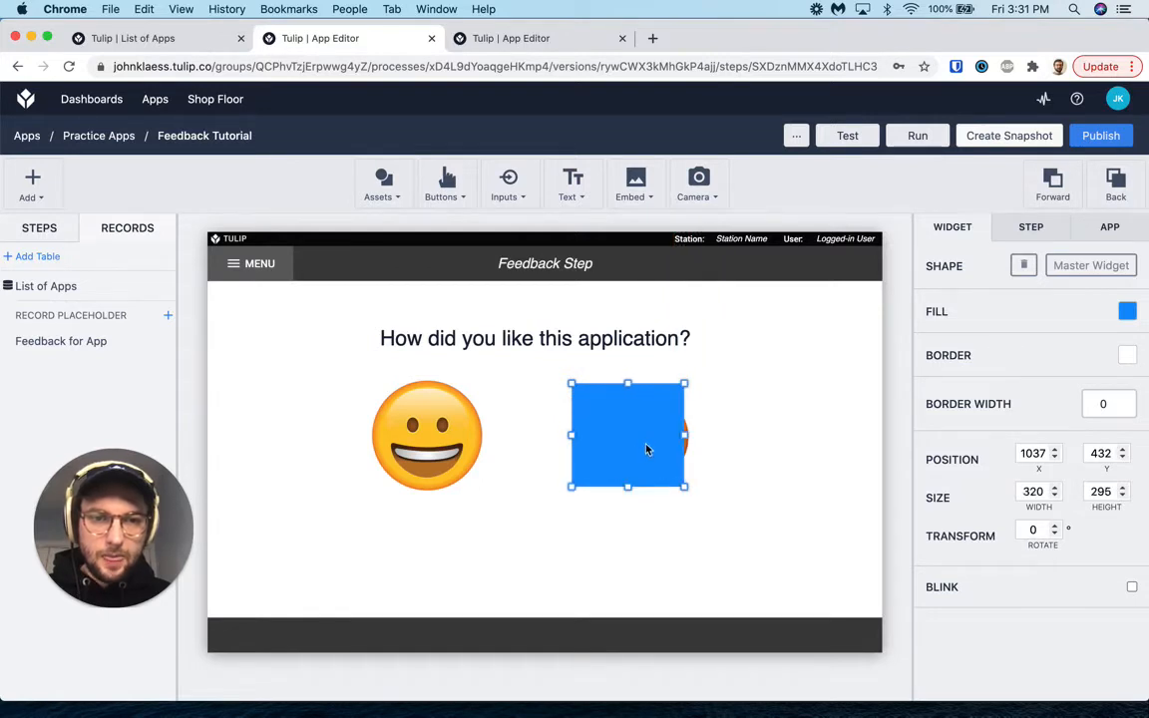
pyautogui.moveTo(644, 449); pyautogui.dragTo(658, 446)
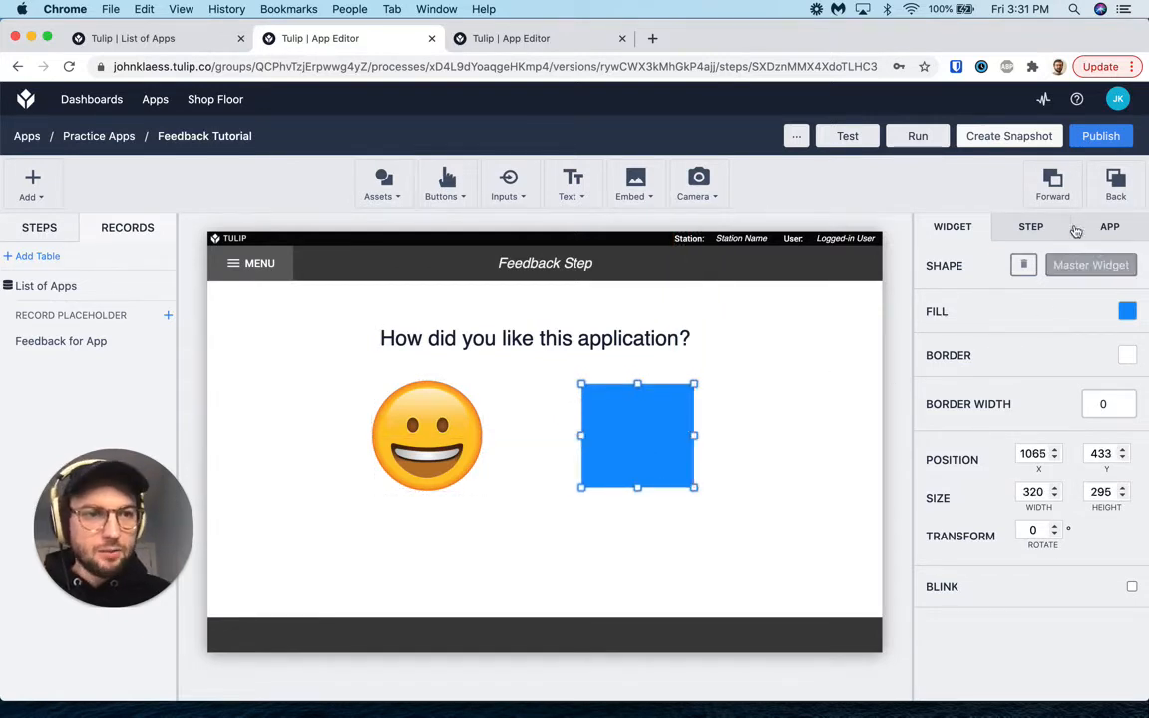
pyautogui.click(1126, 311)
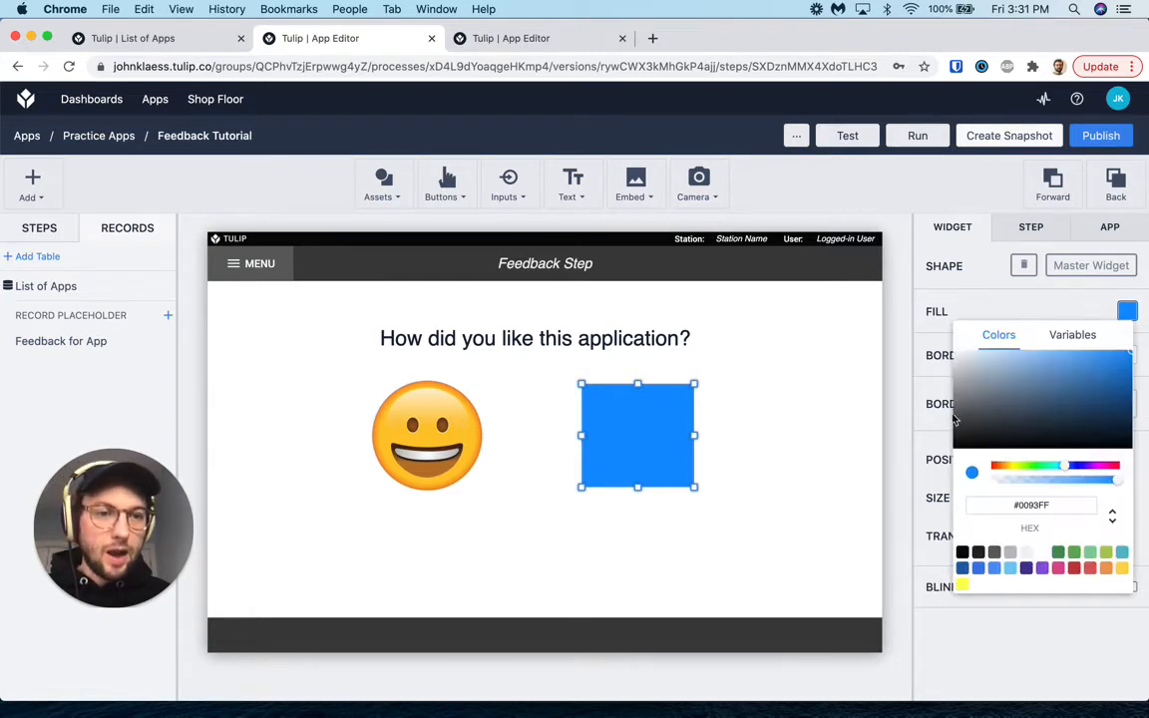
pyautogui.click(1027, 552)
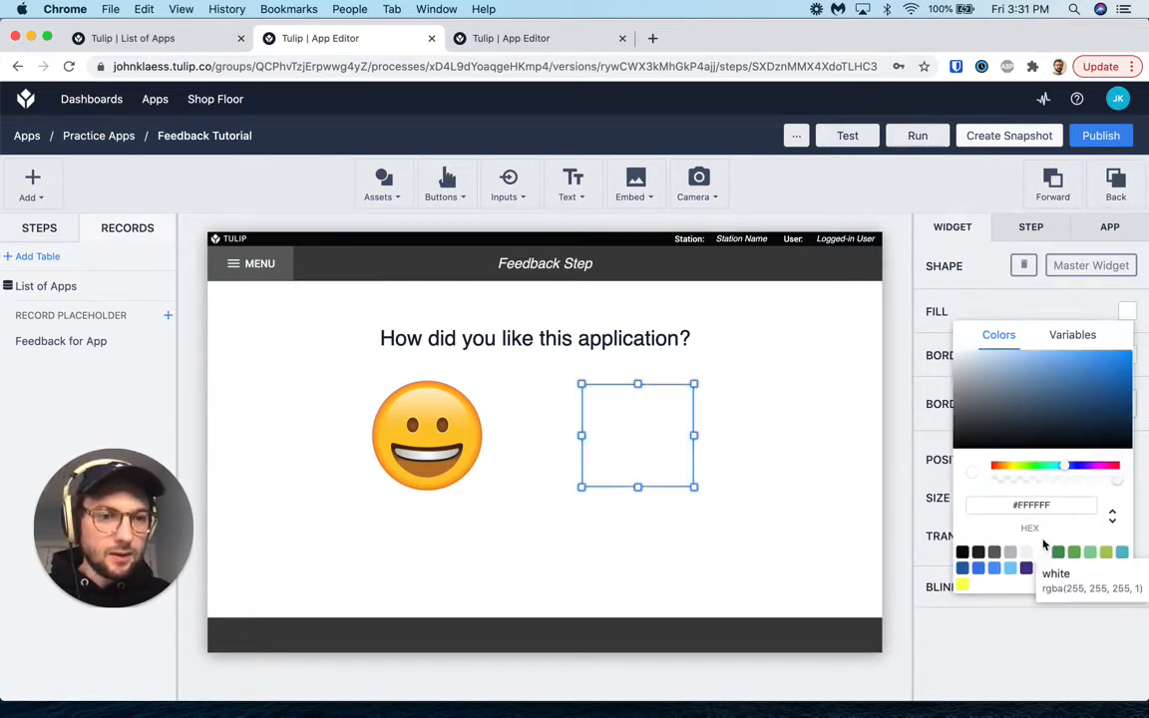
# Link the rectangle's fill to a new color variable "unsatisfied" with a white default value, and send the rectangle behind the frowning face.
pyautogui.click(1075, 337)
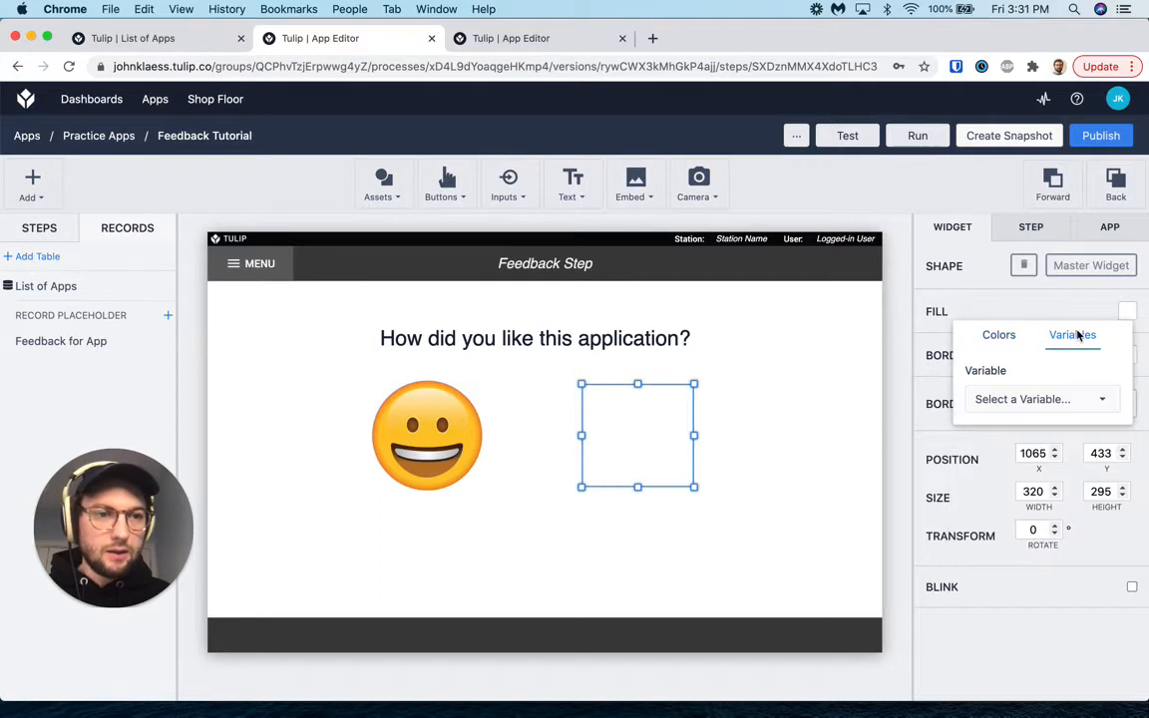
pyautogui.click(1038, 411)
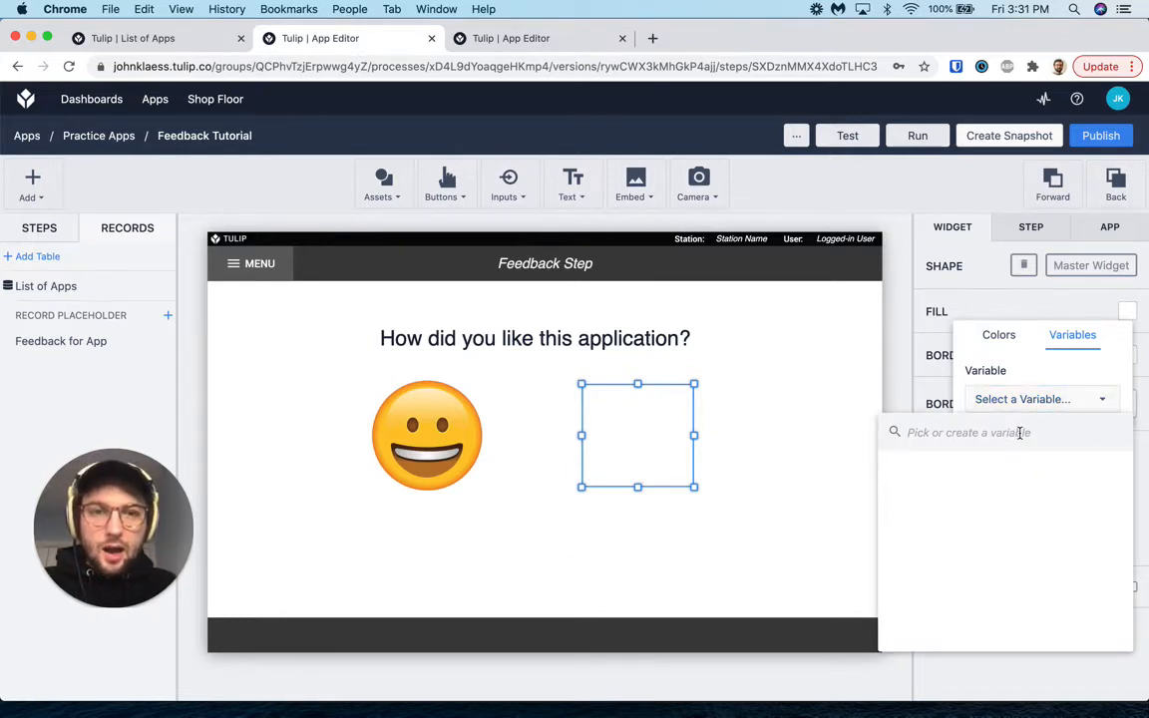
pyautogui.write('unsatis')
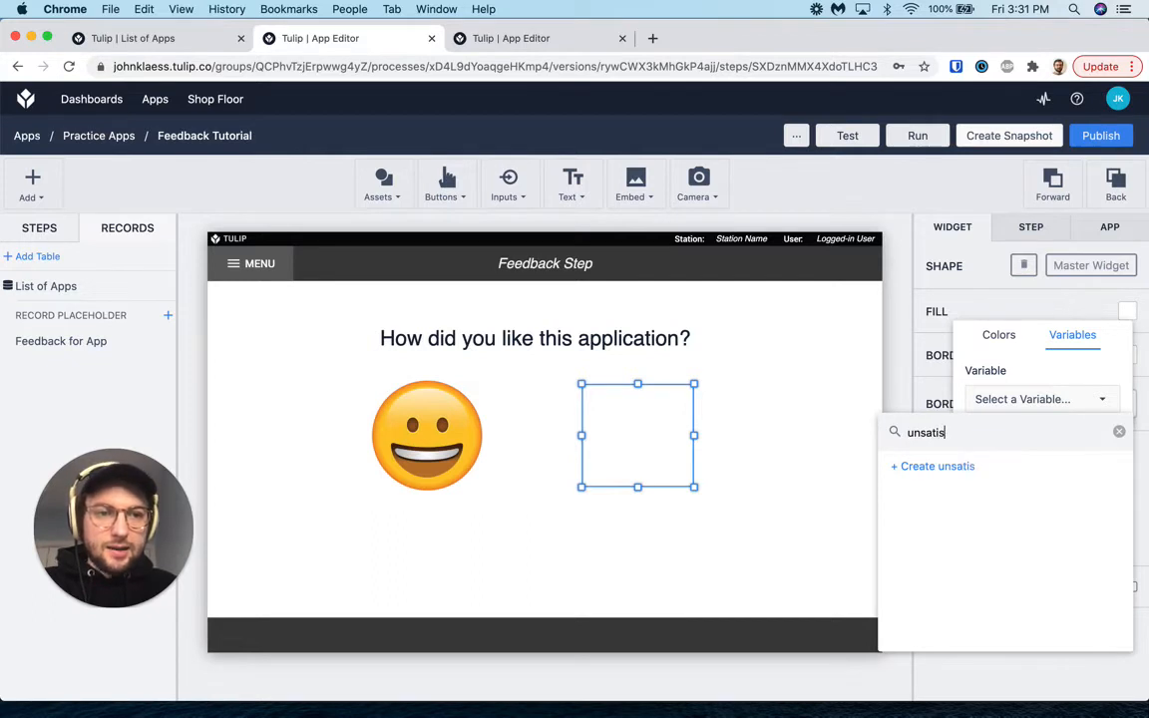
pyautogui.write('fied')
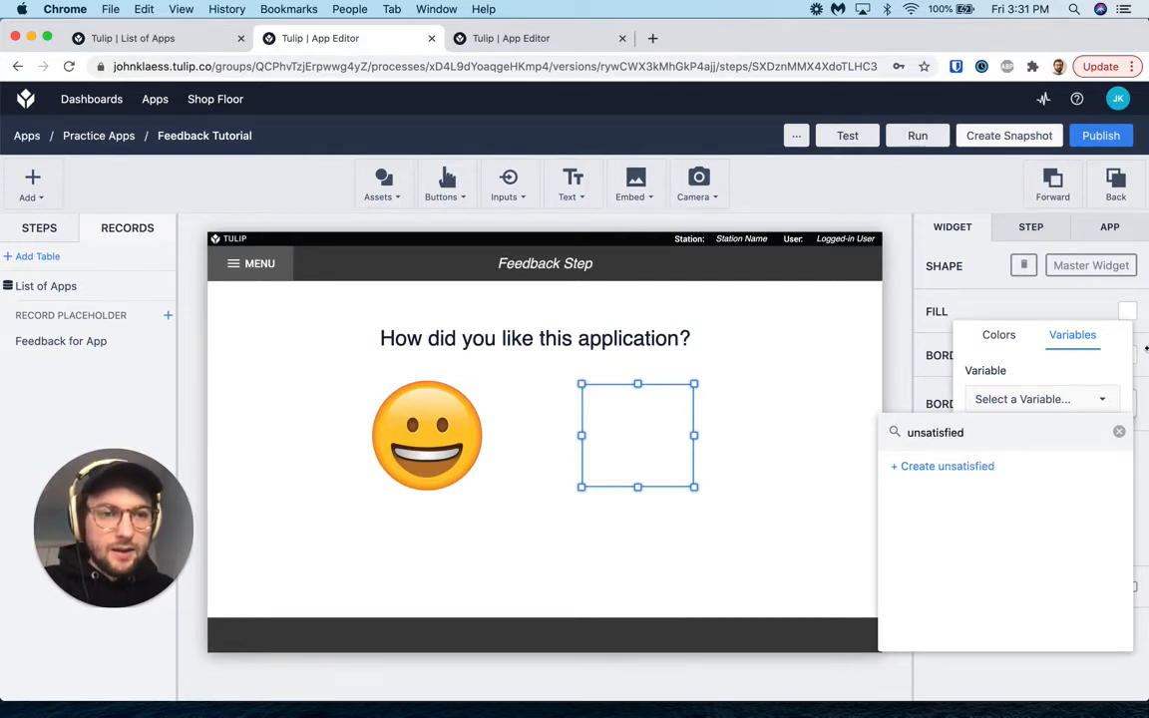
pyautogui.click(935, 467)
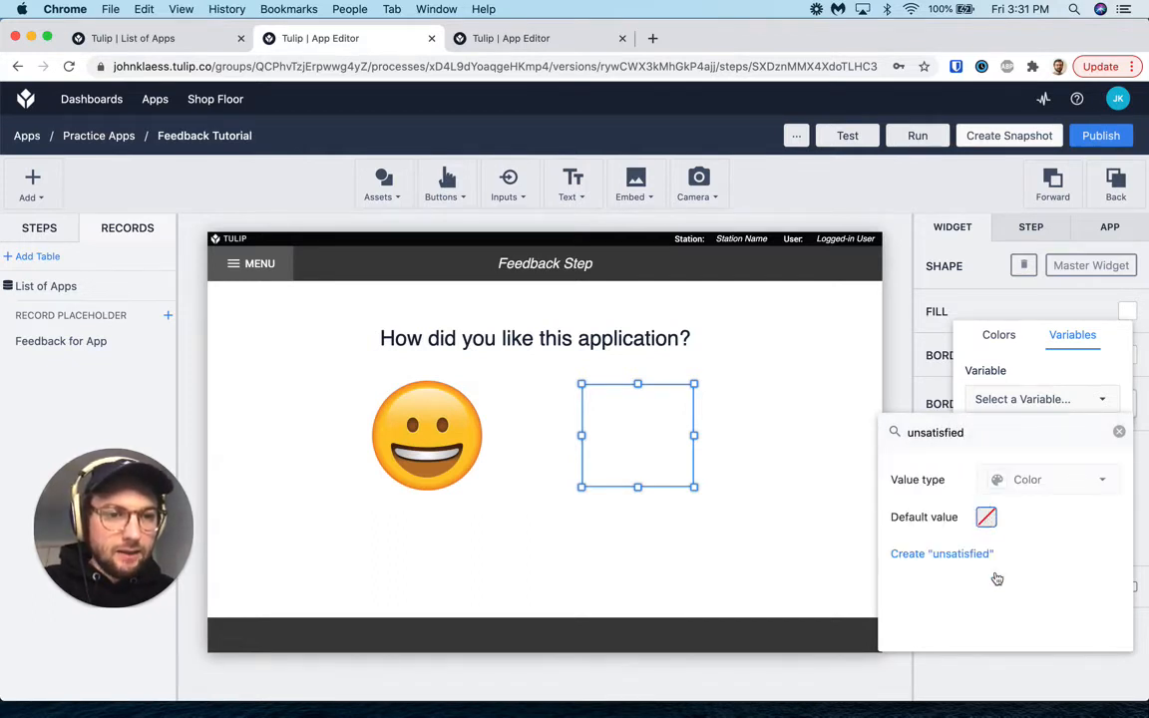
pyautogui.click(985, 517)
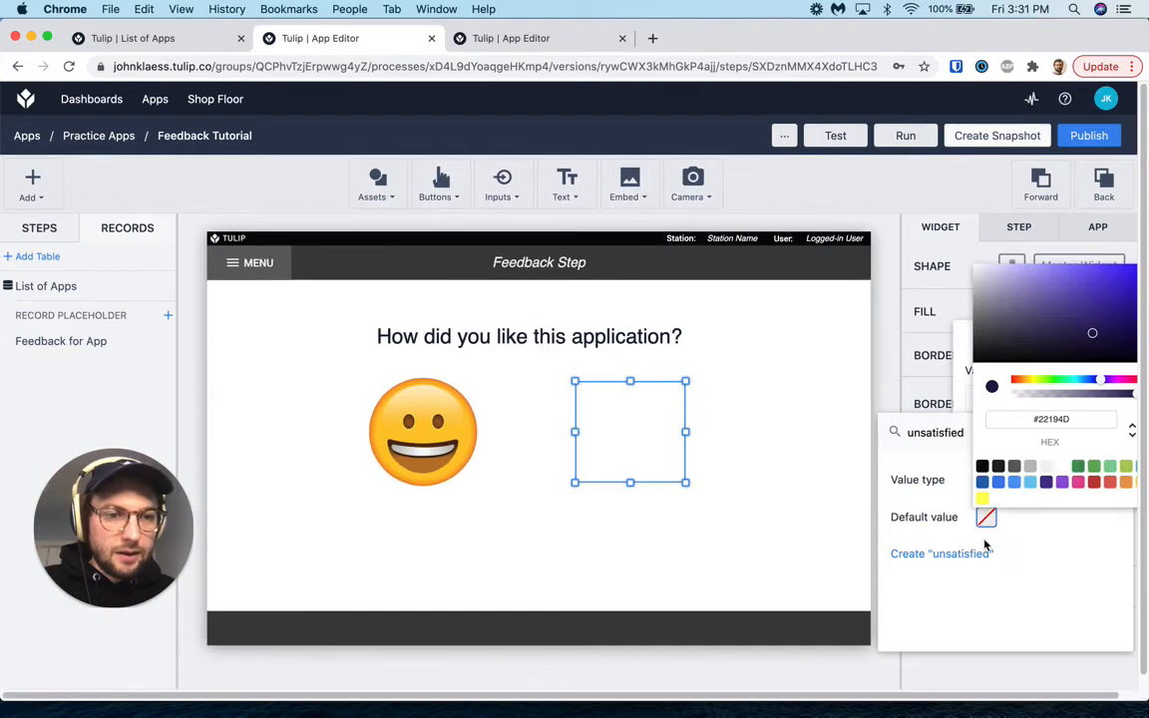
pyautogui.click(1063, 467)
pyautogui.click(1061, 545)
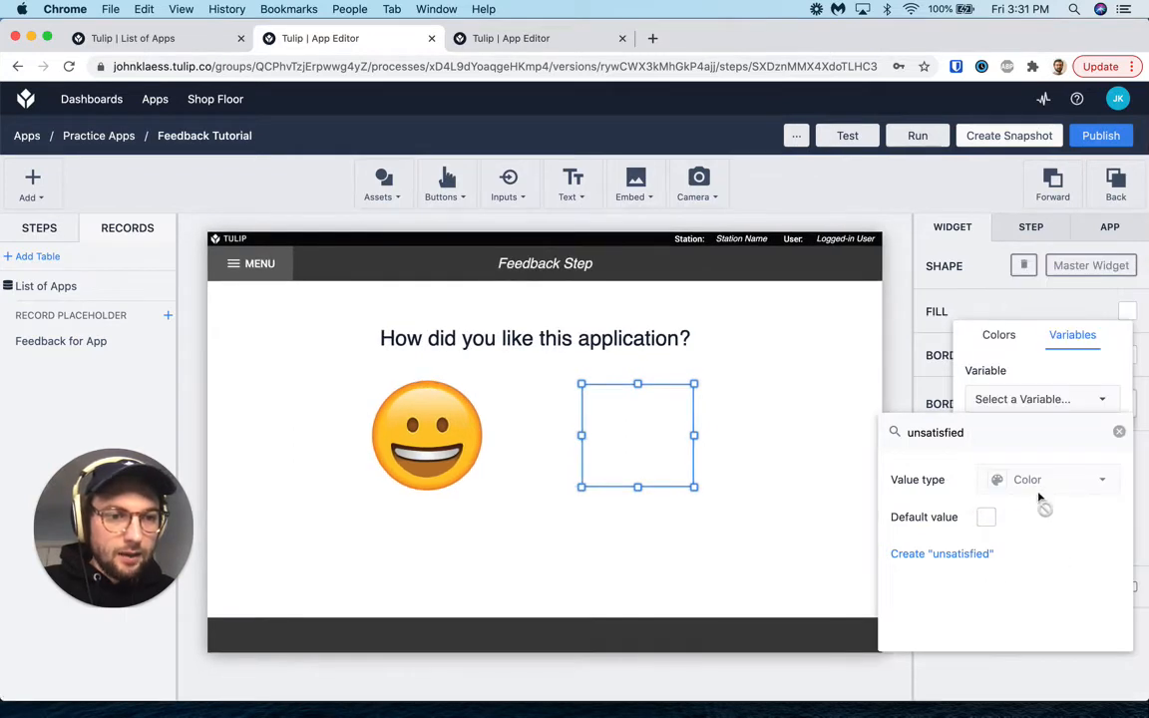
pyautogui.click(929, 560)
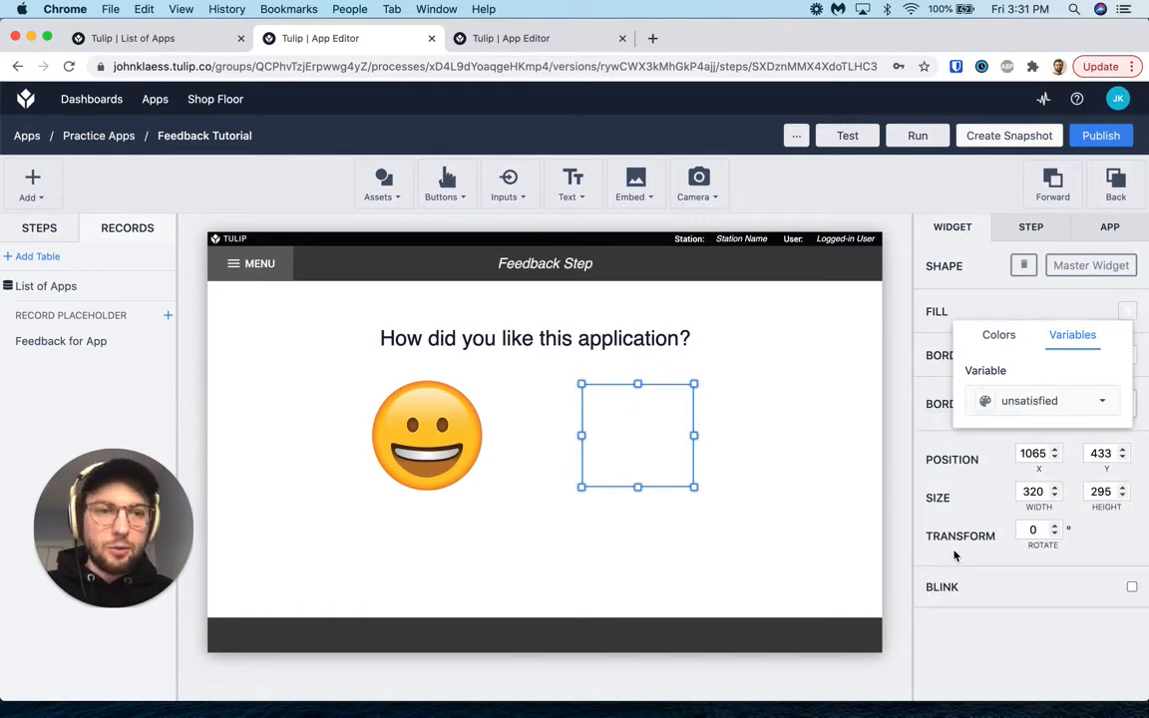
pyautogui.click(1115, 181)
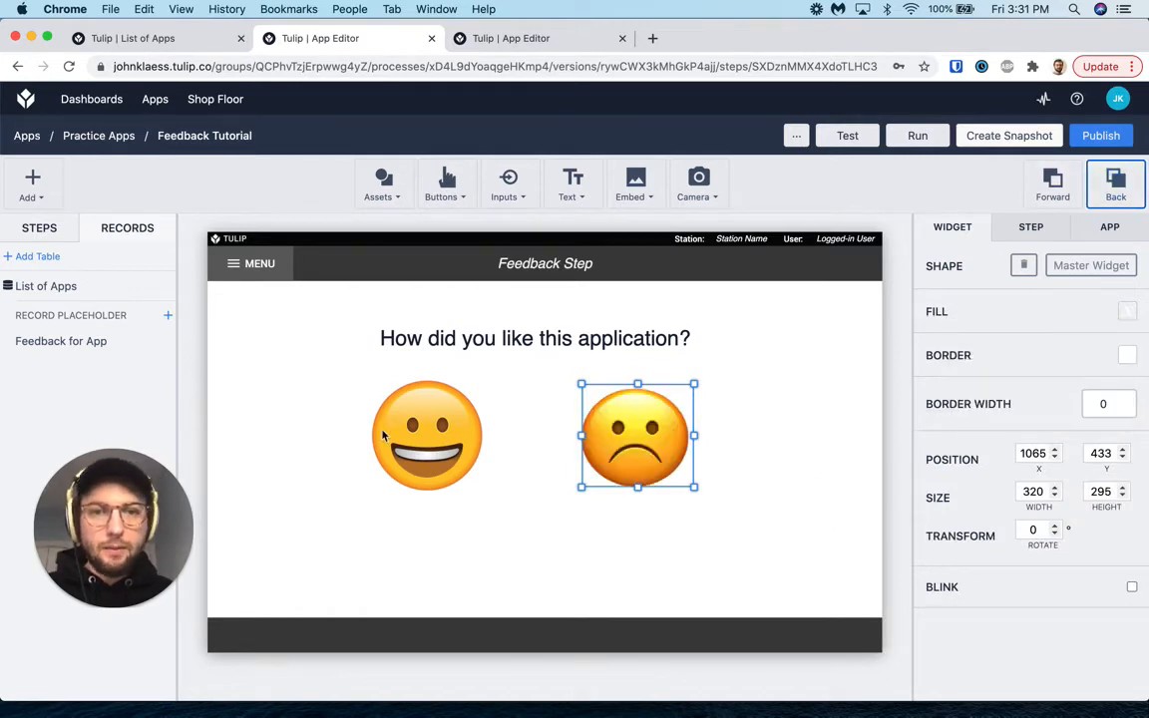
# Send the happy face image behind its white square.
pyautogui.click(414, 429)
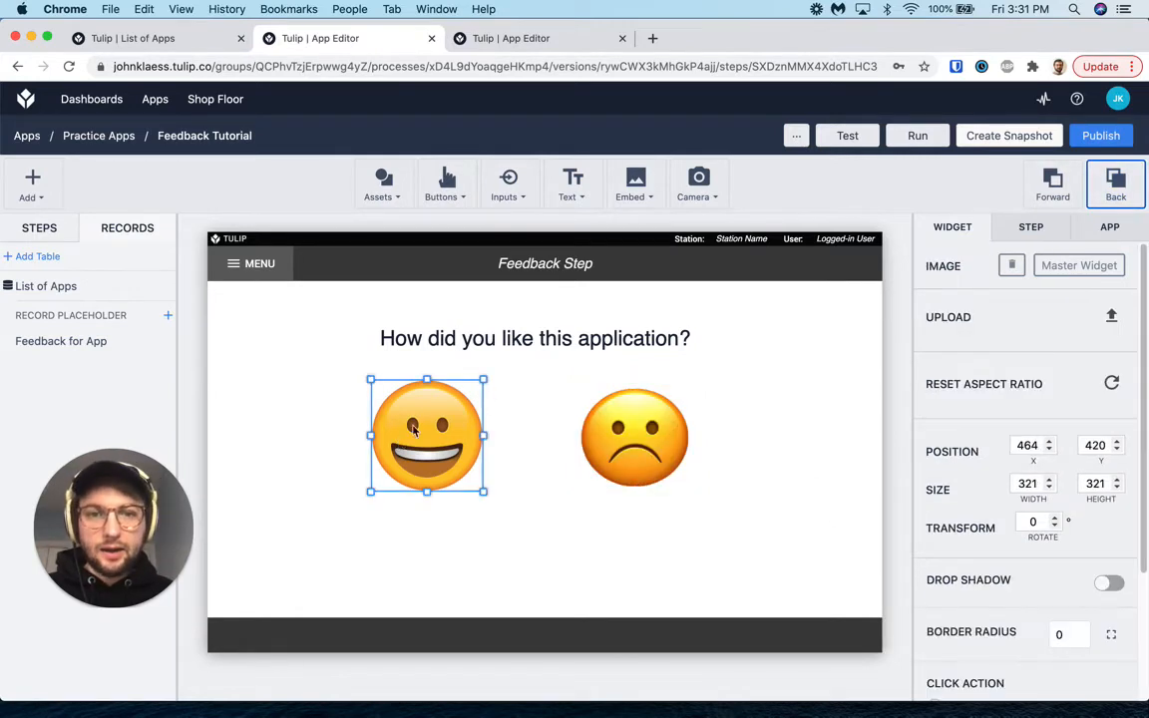
pyautogui.click(1052, 184)
pyautogui.click(1117, 184)
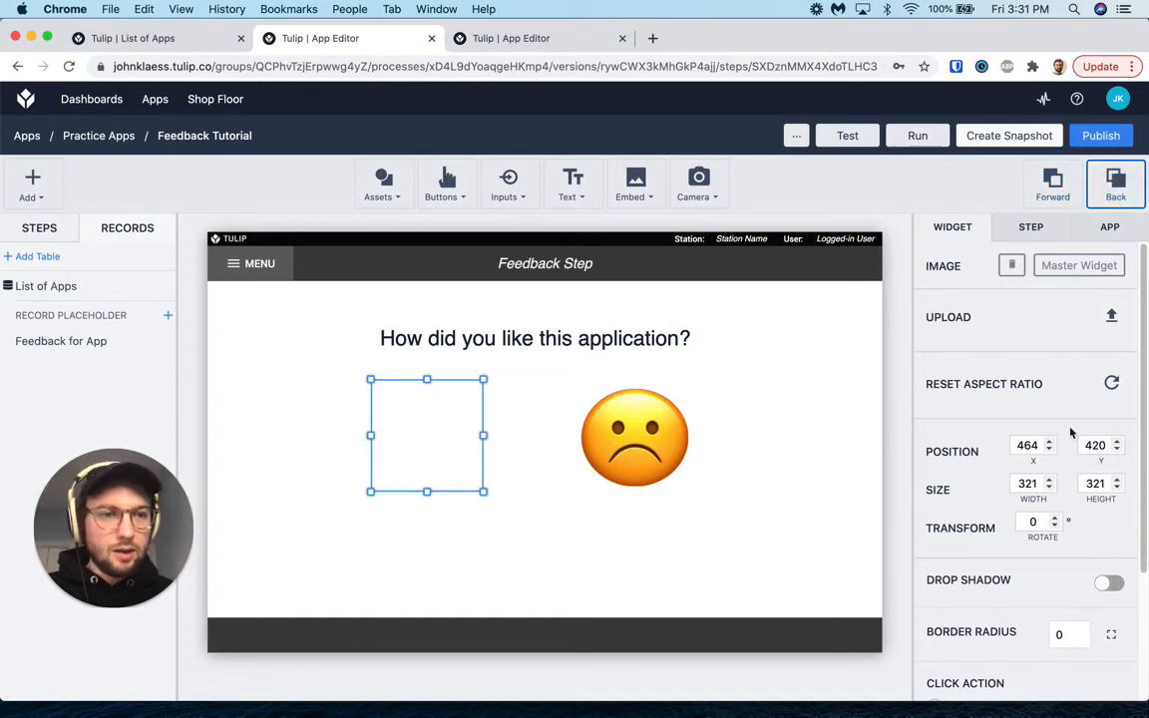
# Link the fill of the white square over the happy face to a new color variable "satisfied" with a white default value.
pyautogui.click(459, 433)
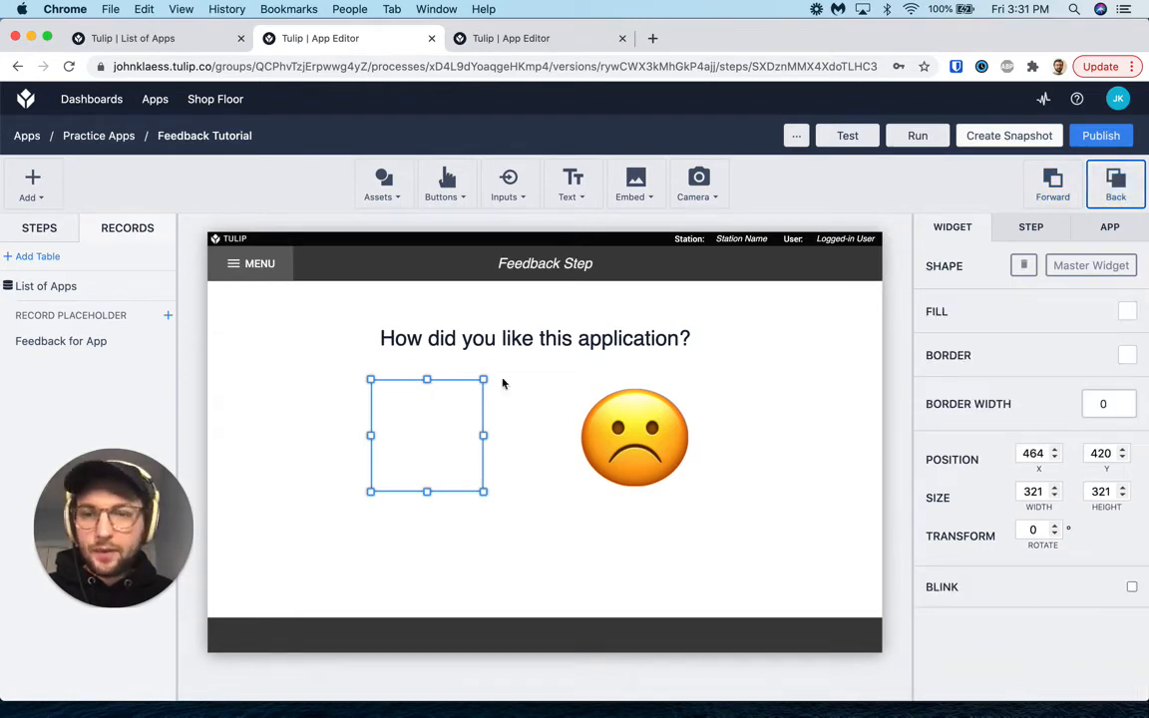
pyautogui.click(1126, 311)
pyautogui.click(1068, 336)
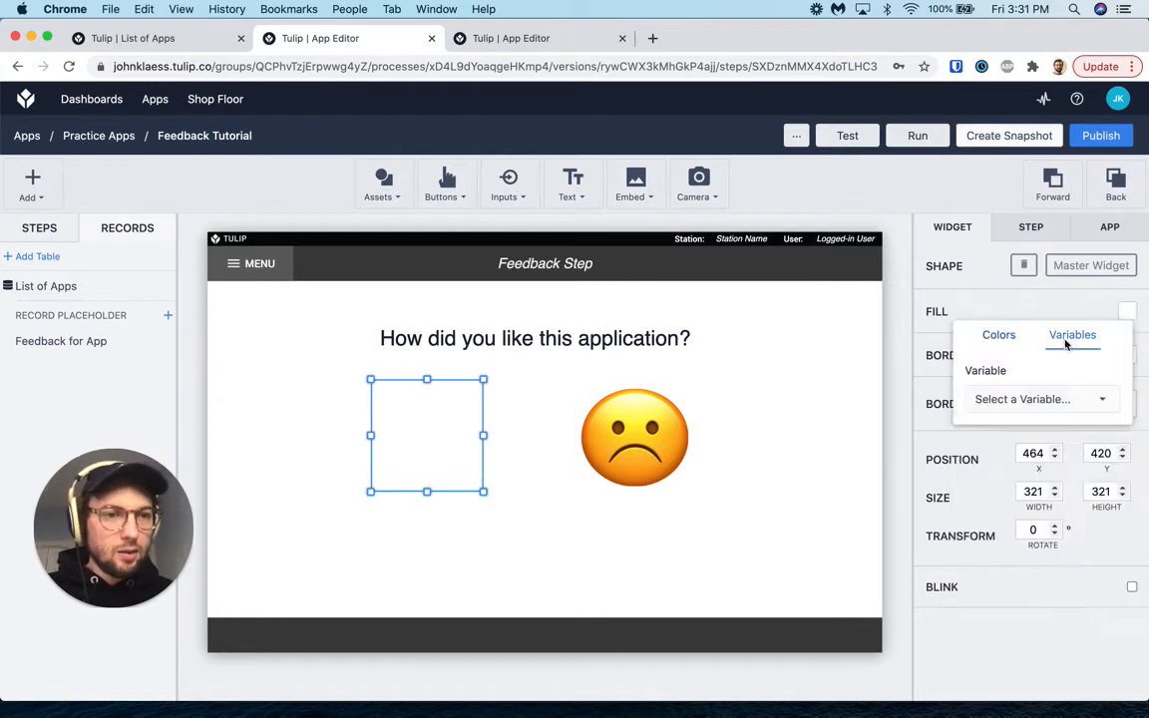
pyautogui.click(1027, 396)
pyautogui.write('s')
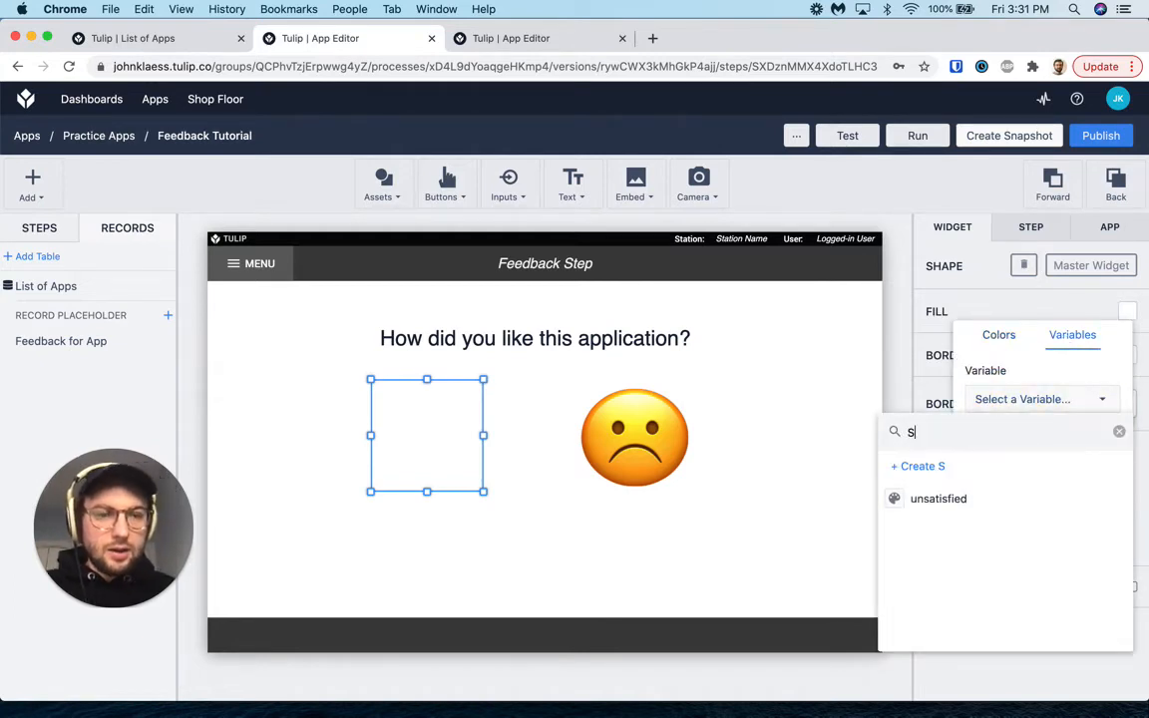
pyautogui.write('atisfi')
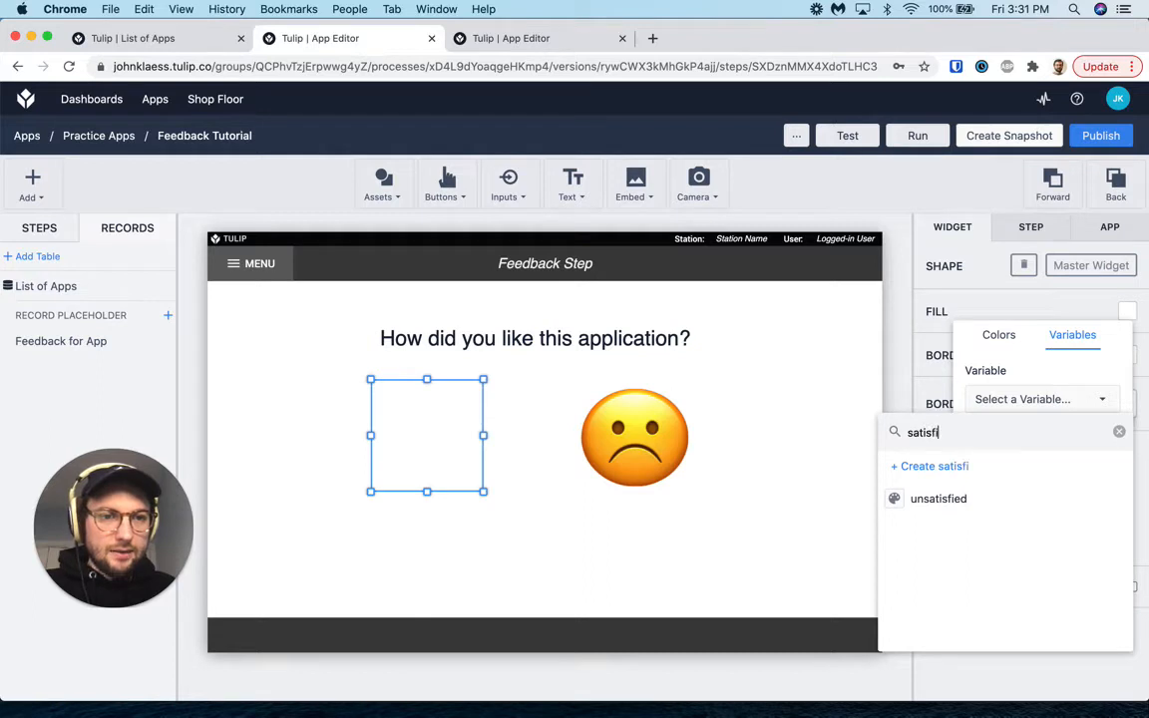
pyautogui.write('ed')
pyautogui.click(953, 471)
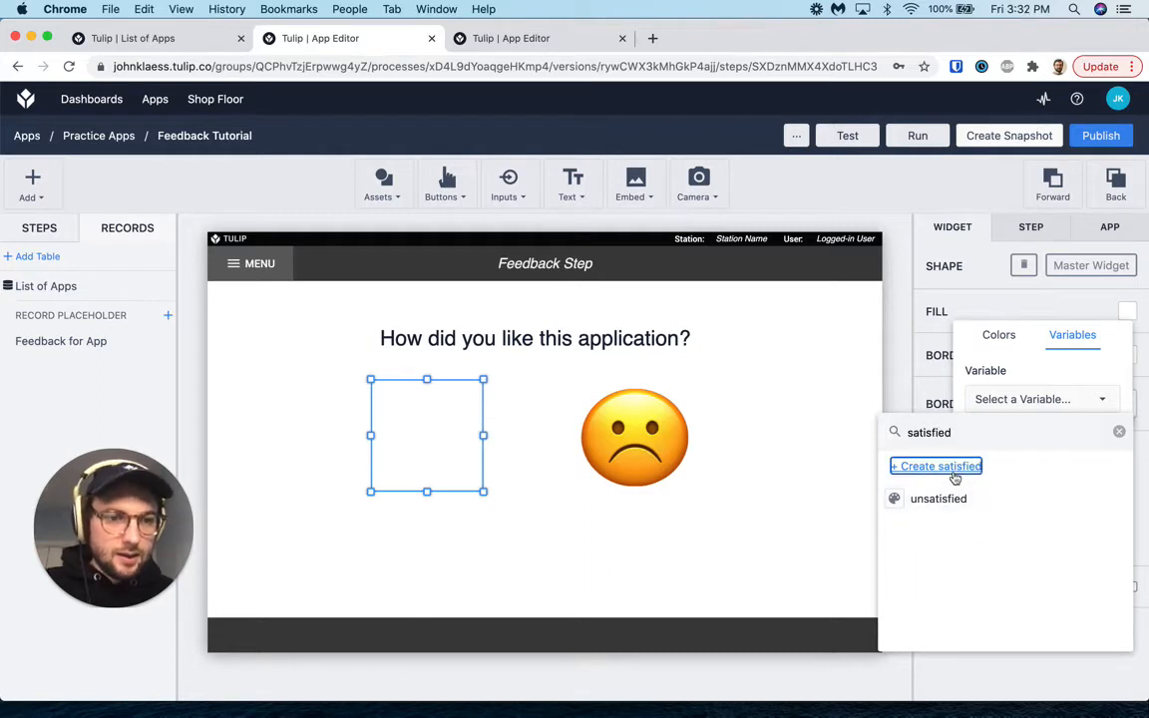
pyautogui.click(987, 517)
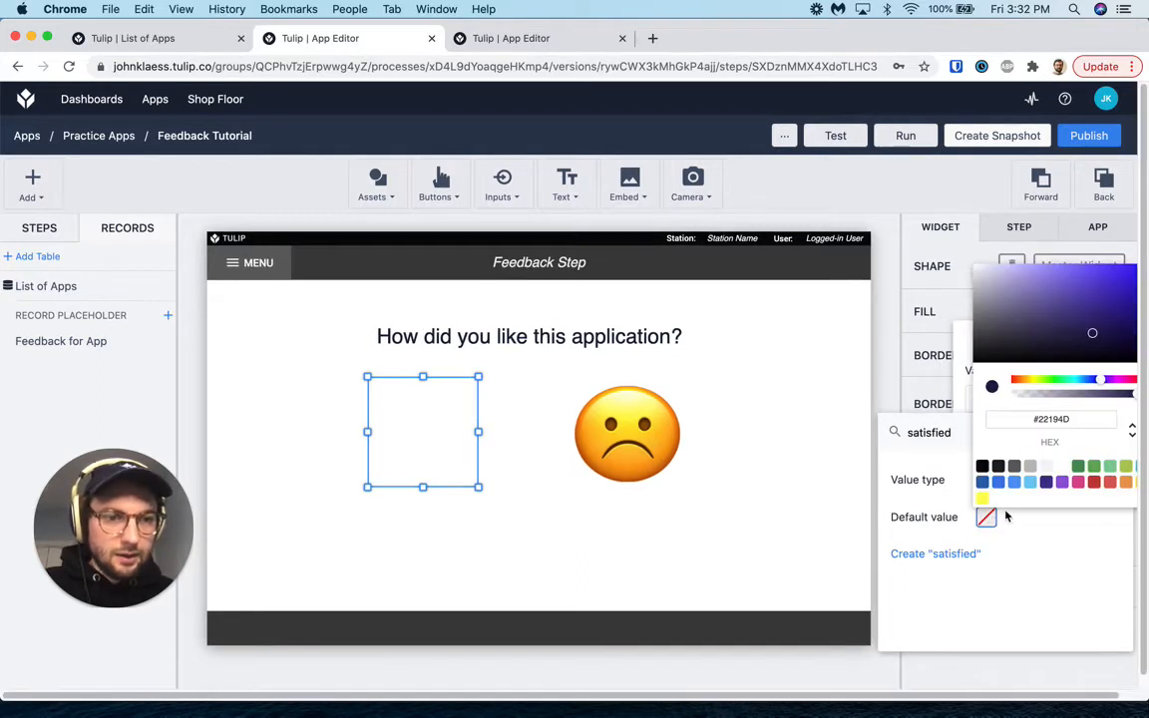
pyautogui.click(1063, 468)
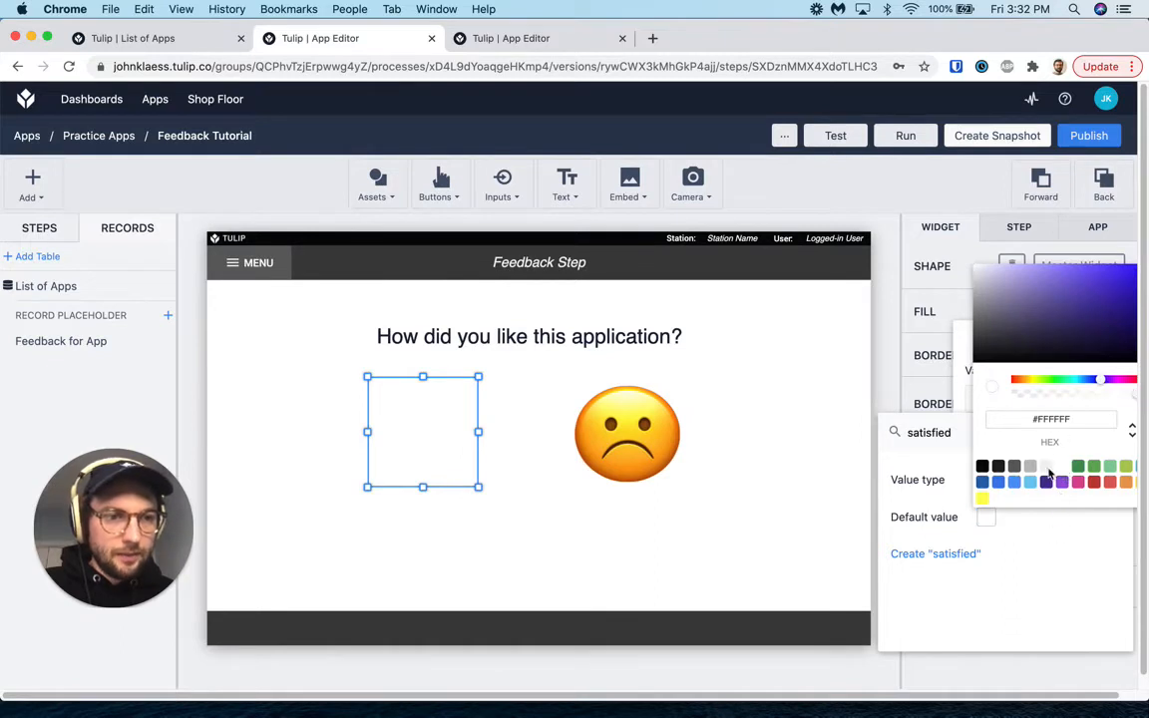
pyautogui.click(1037, 591)
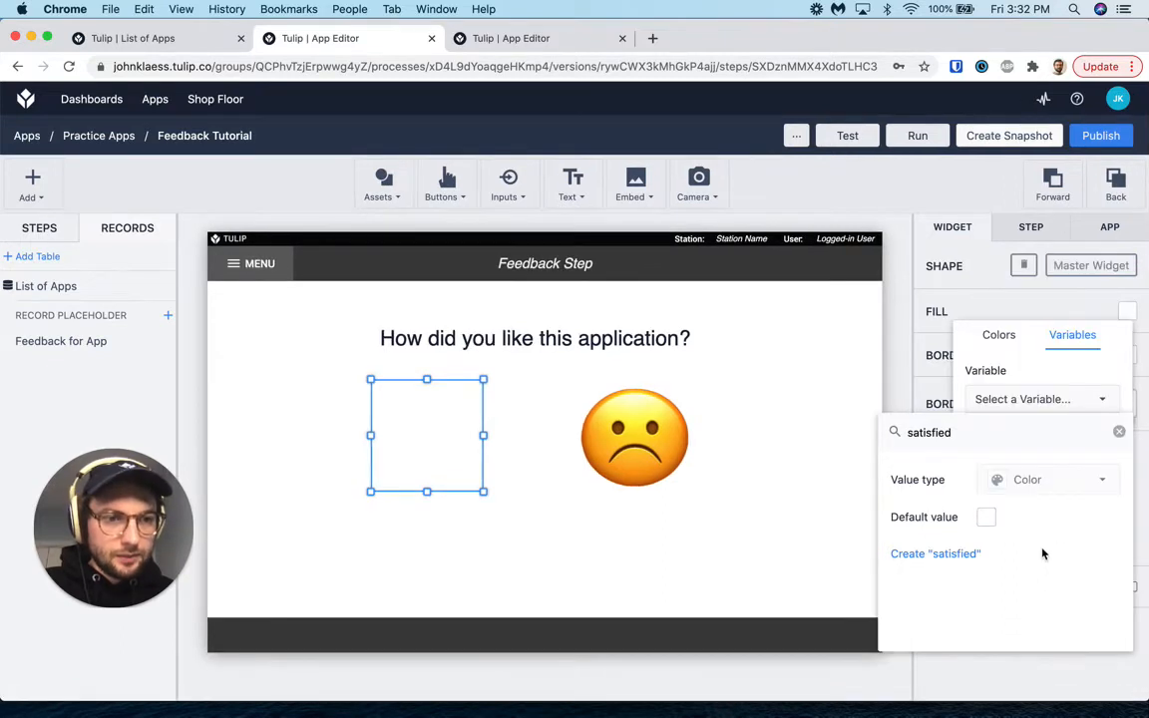
pyautogui.click(918, 553)
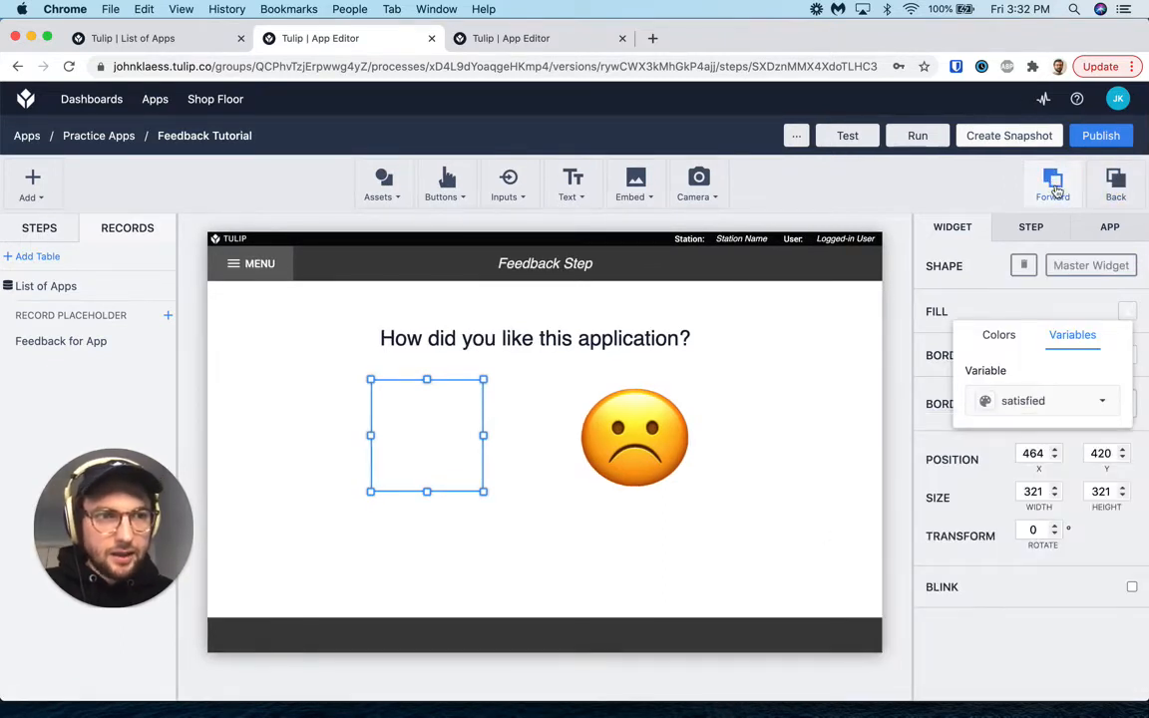
# Send the white square behind the happy face image and deselect it.
pyautogui.click(1115, 184)
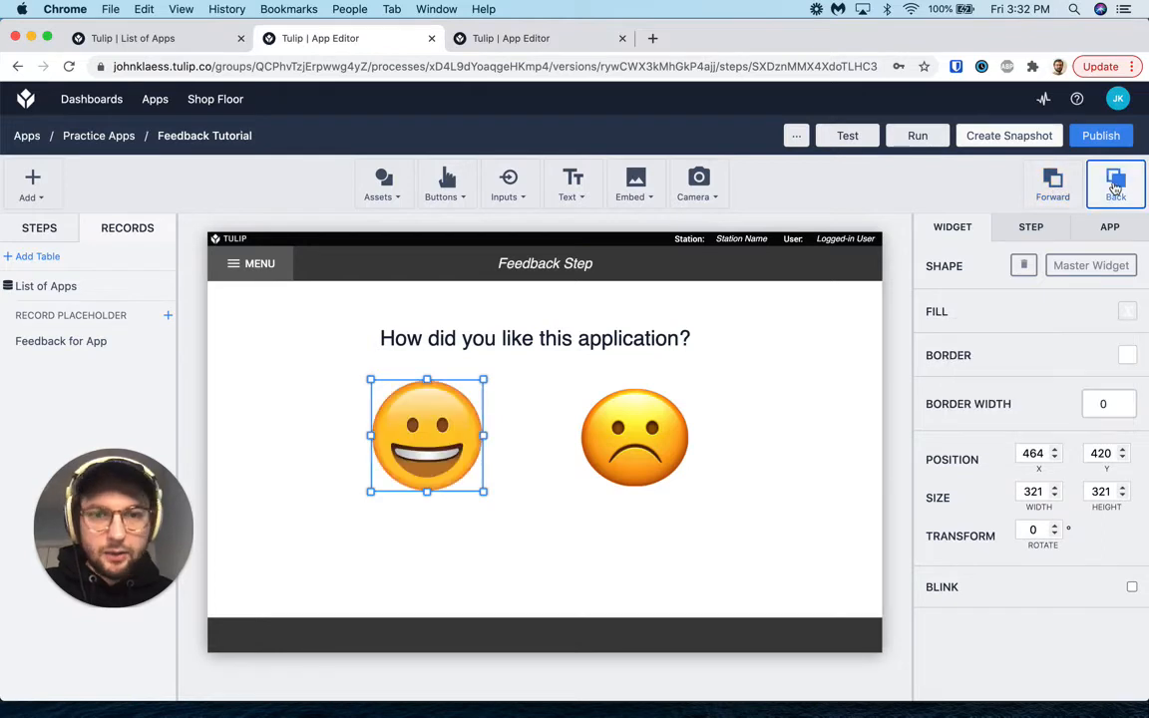
pyautogui.click(467, 635)
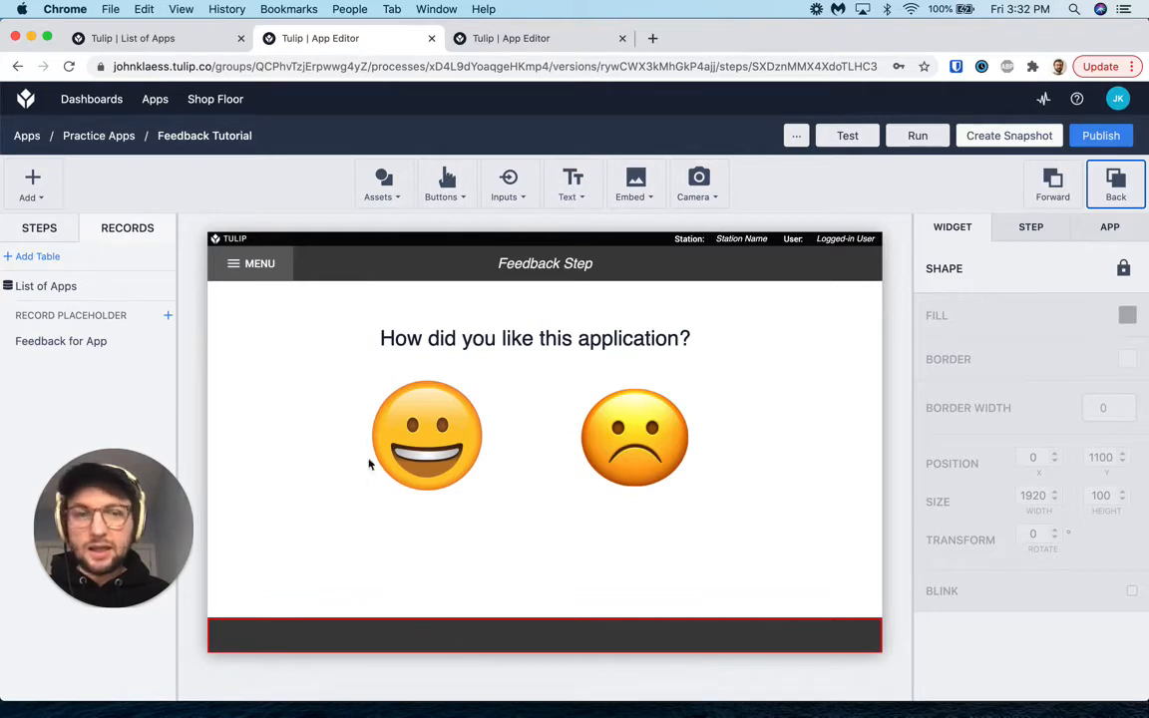
pyautogui.click(311, 525)
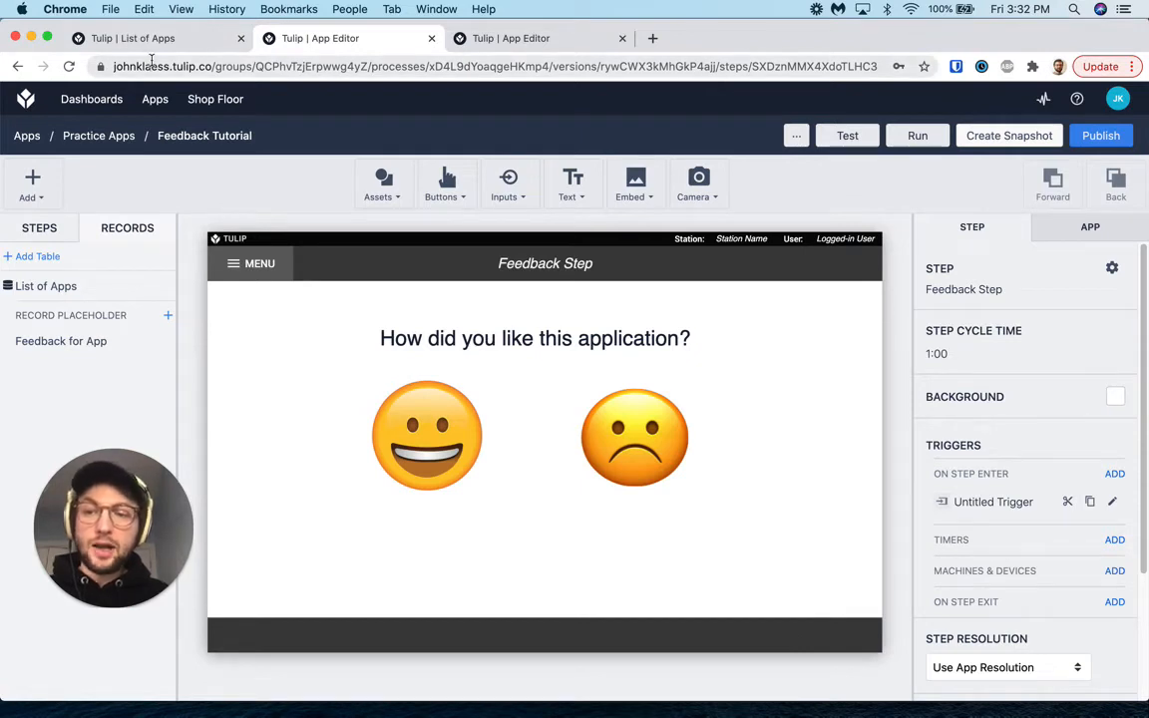
# Add a new app variable named "Feedback Boolean".
pyautogui.click(1066, 231)
pyautogui.click(1111, 435)
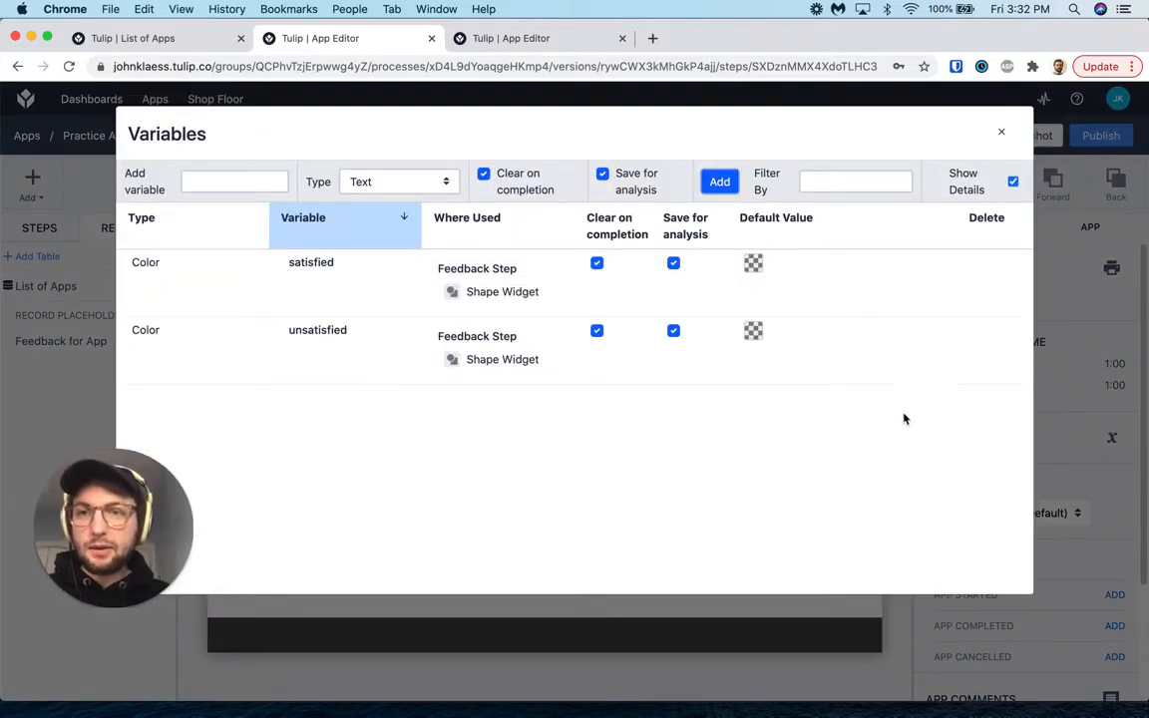
pyautogui.click(222, 182)
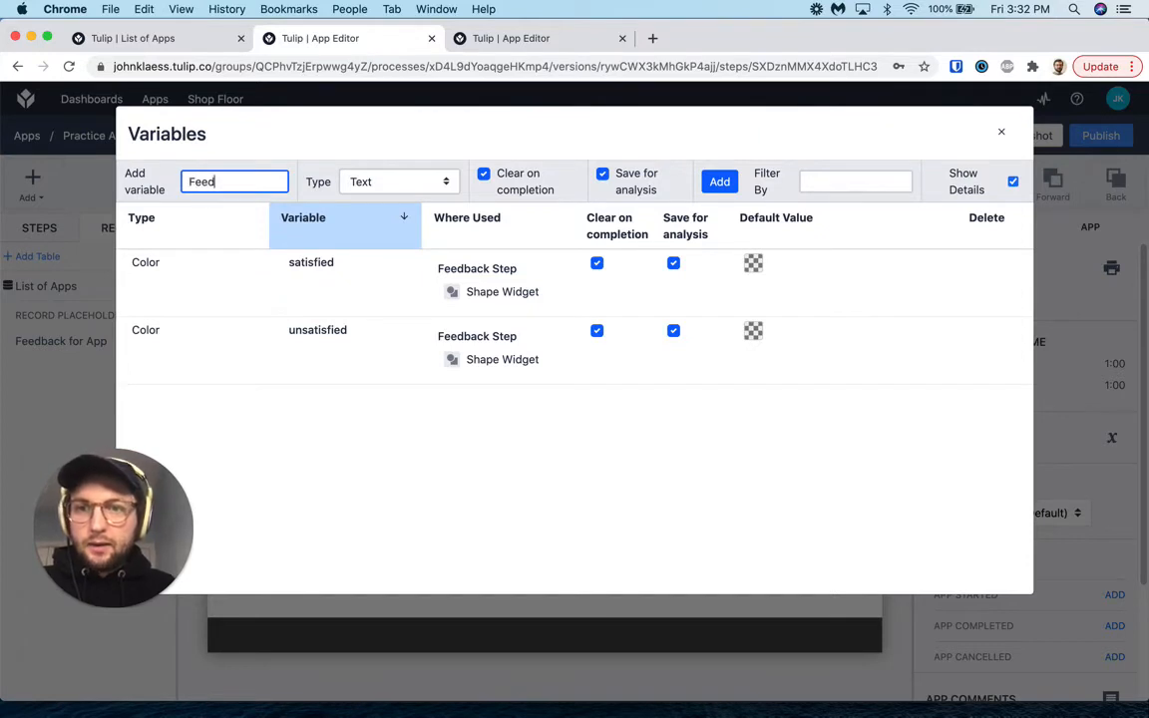
pyautogui.write('Feedback Bool')
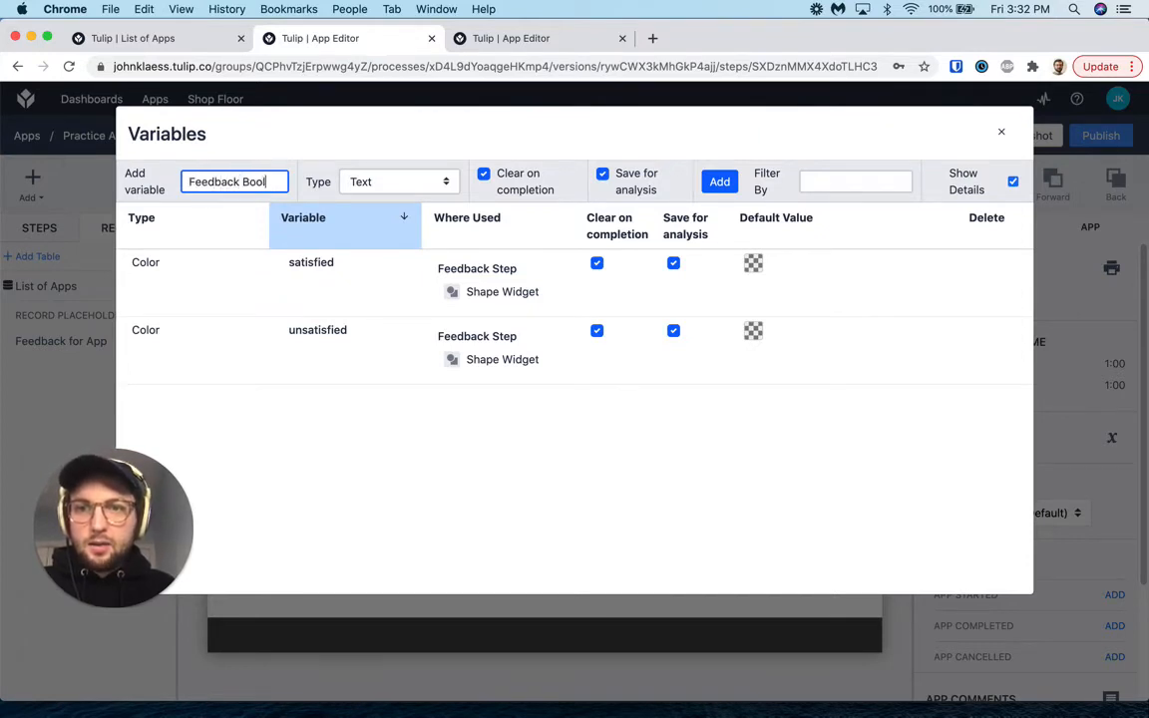
pyautogui.write('ean')
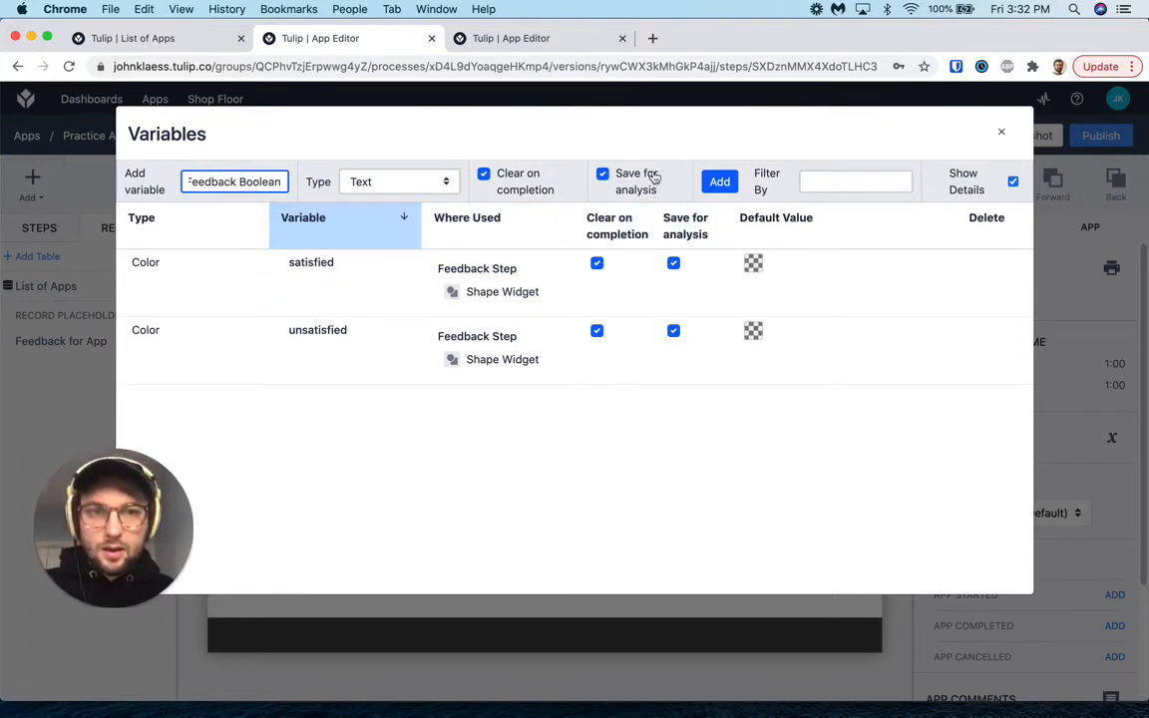
pyautogui.click(719, 182)
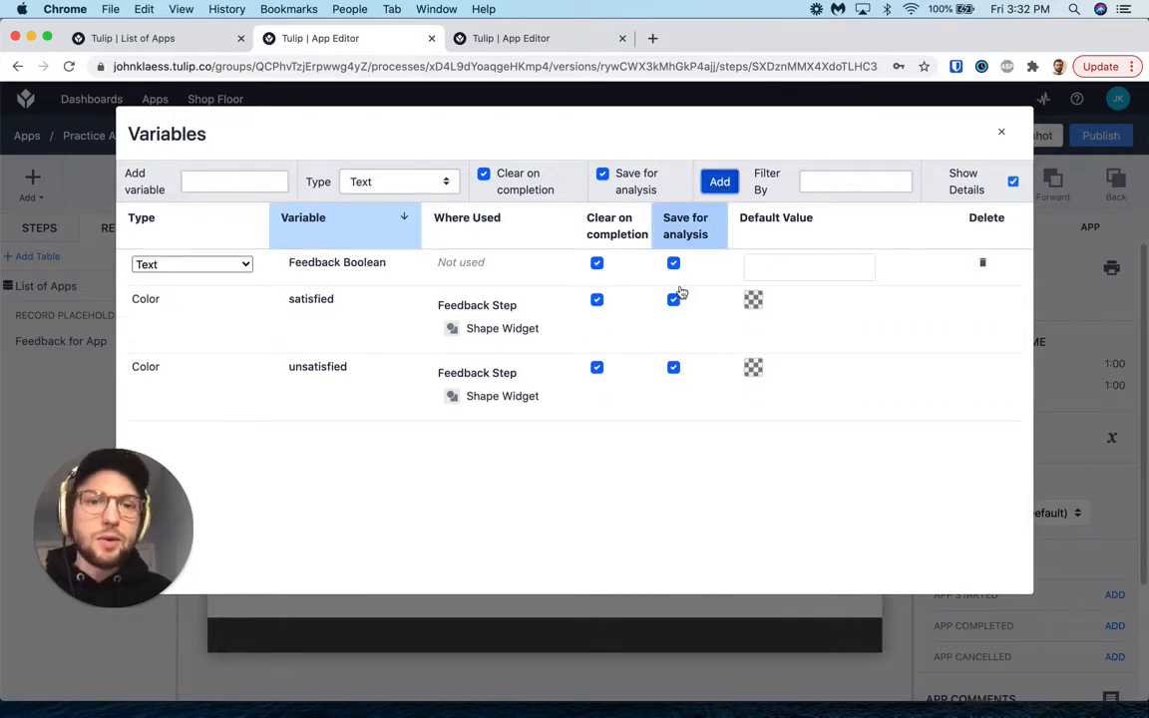
# Turn off saving for analysis for the satisfied and unsatisfied variables, and set Feedback Boolean's type to Boolean.
pyautogui.click(675, 302)
pyautogui.click(678, 372)
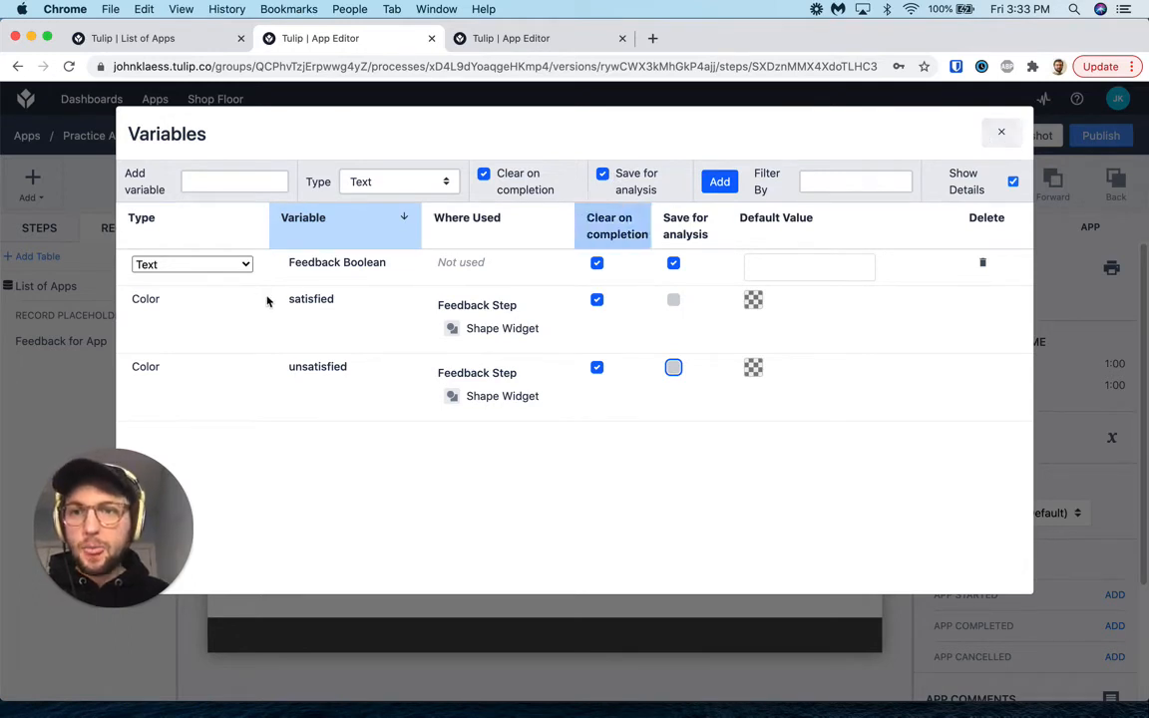
pyautogui.click(244, 264)
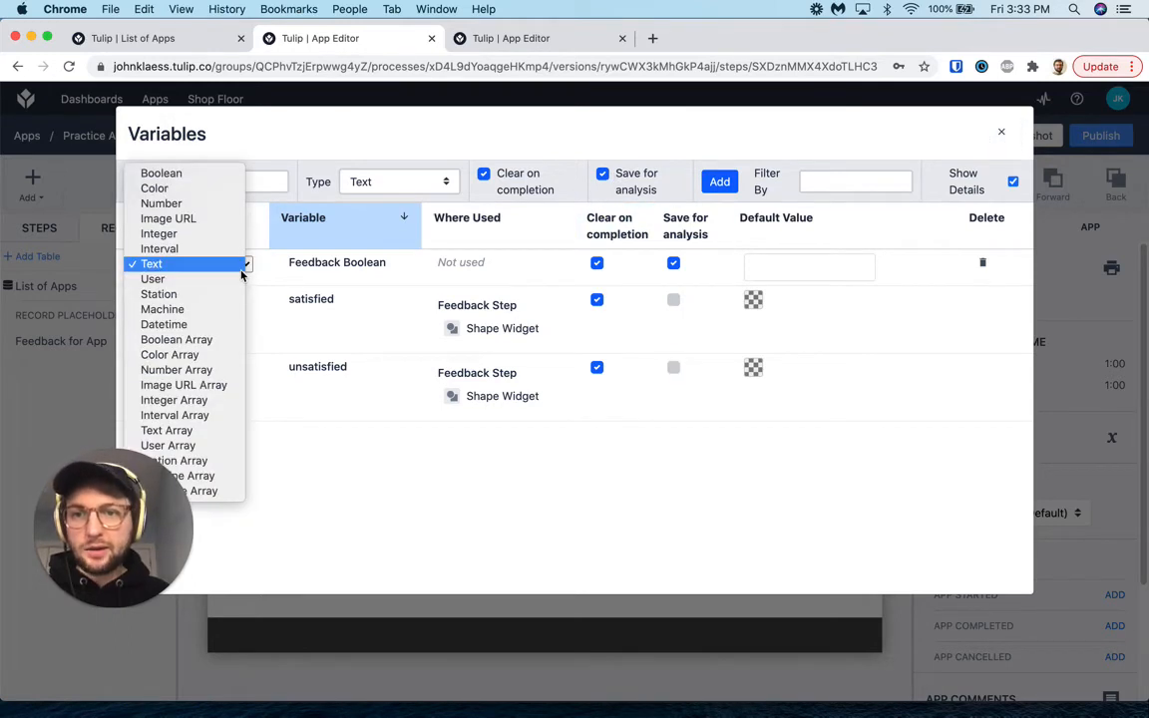
pyautogui.click(194, 173)
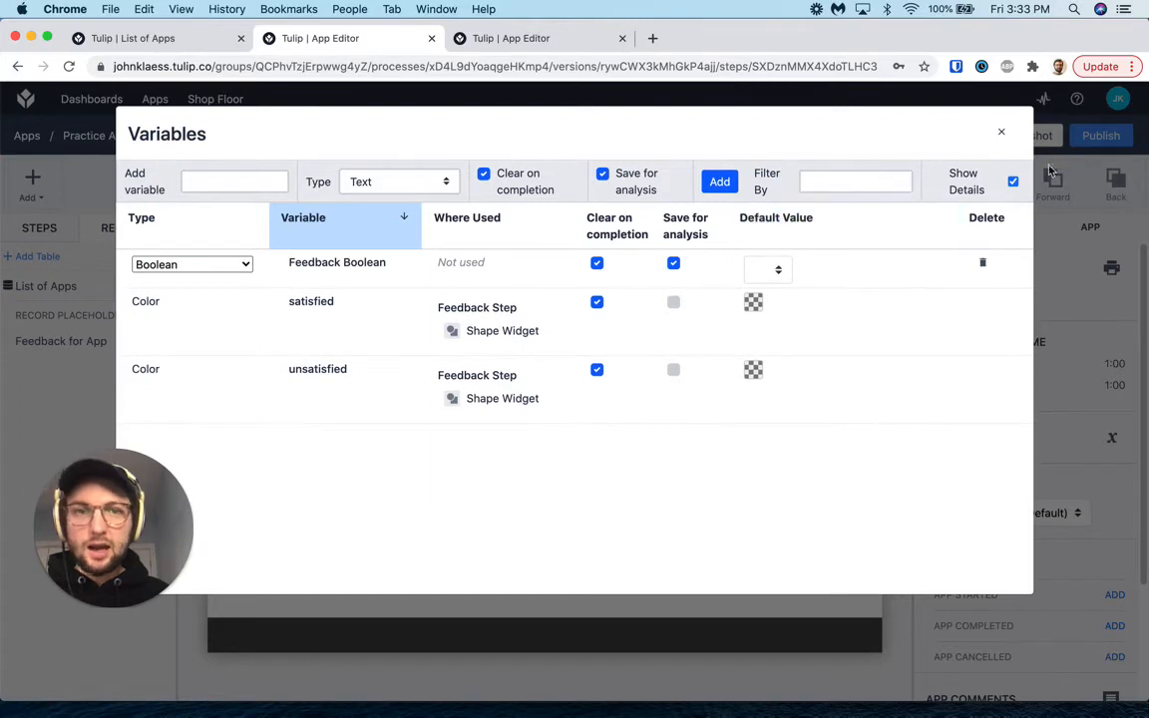
pyautogui.click(1001, 136)
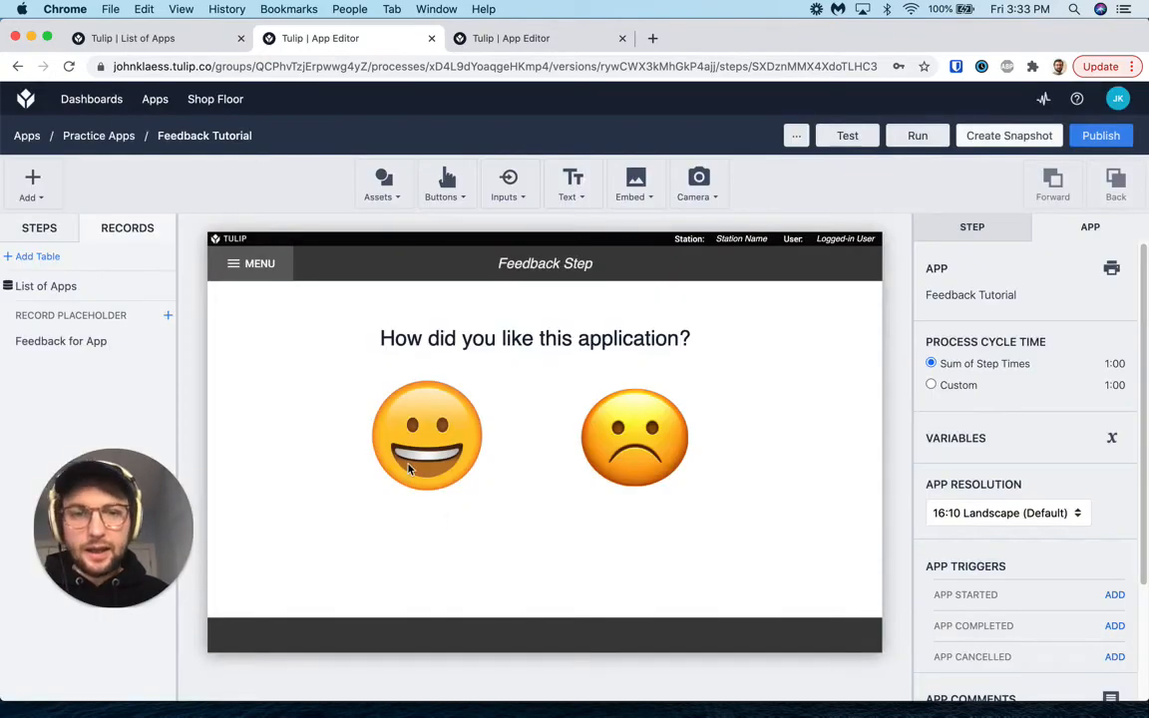
# Add a custom trigger to the happy face image and name it "Increment Satisfied Column By One".
pyautogui.click(409, 463)
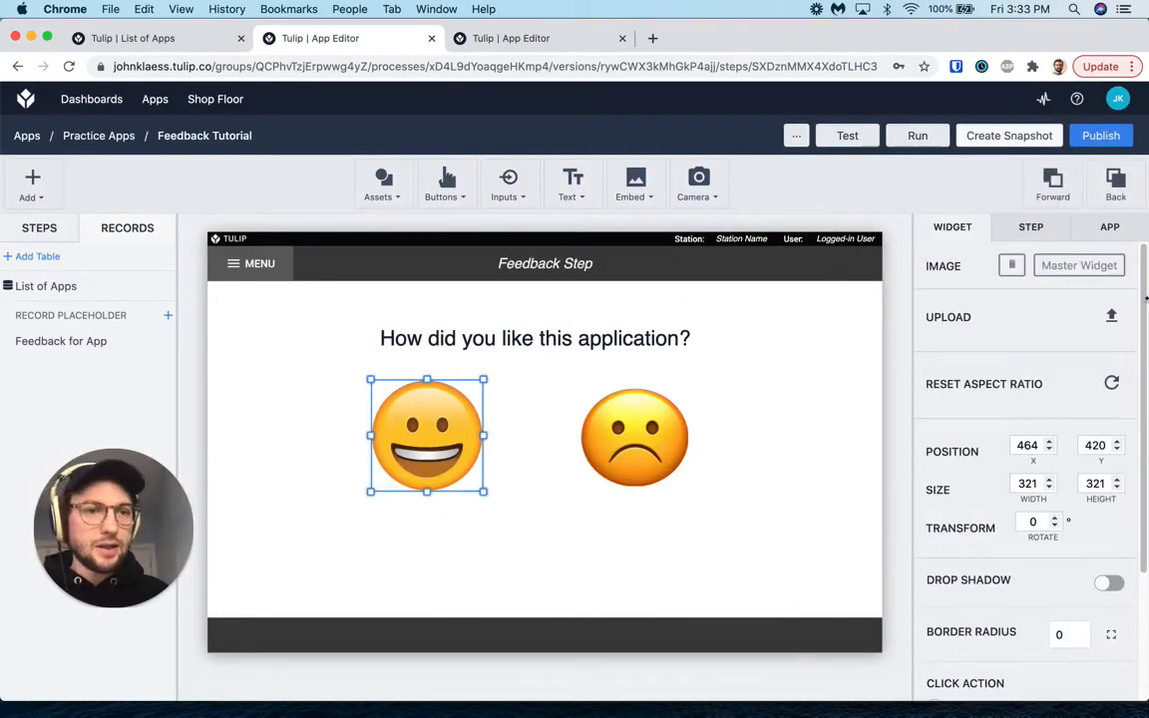
pyautogui.scroll(-4, 1040, 322)
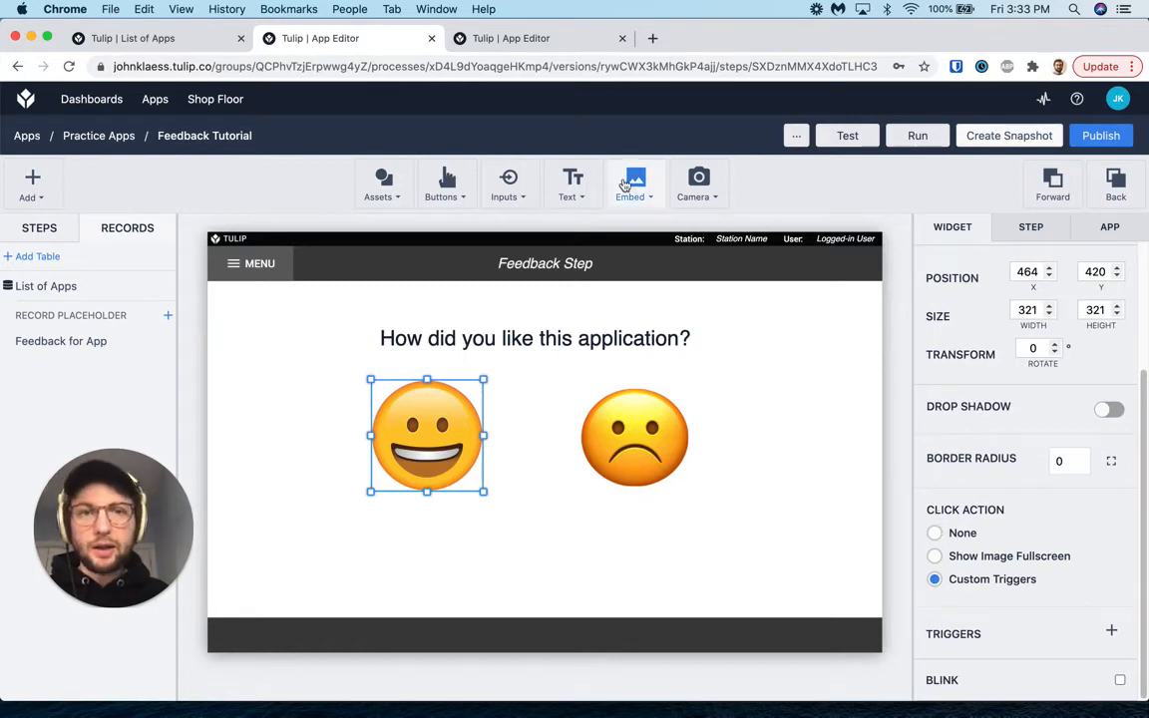
pyautogui.click(1110, 630)
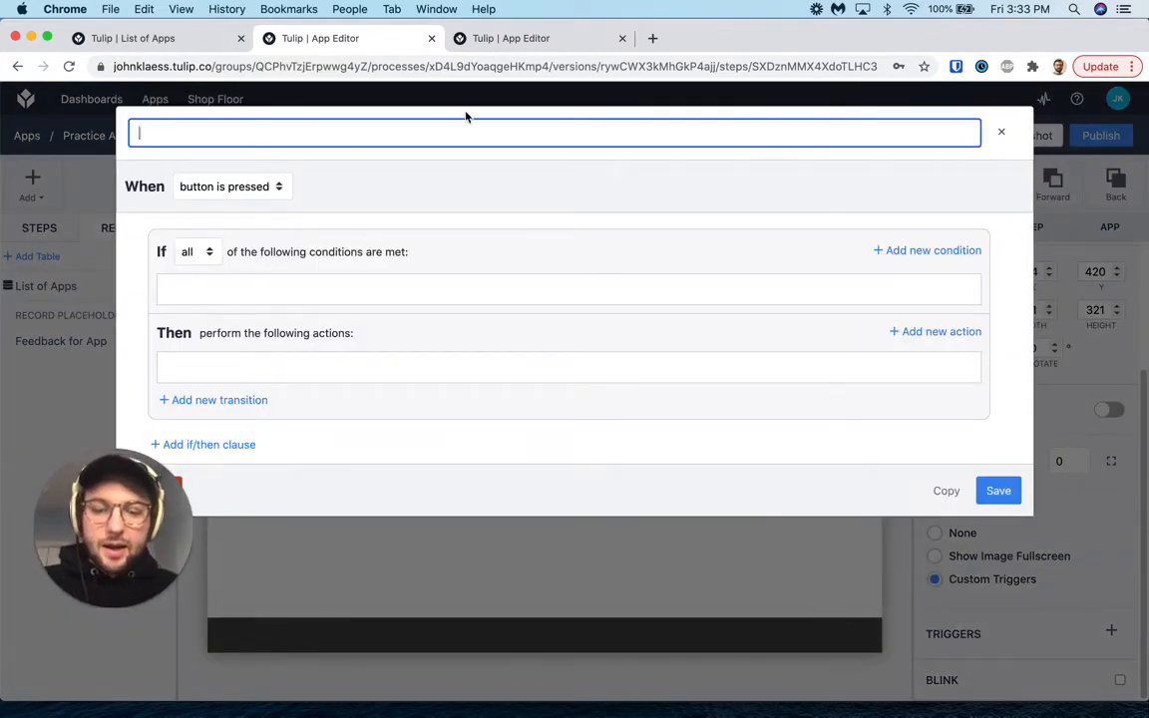
pyautogui.write('Incre')
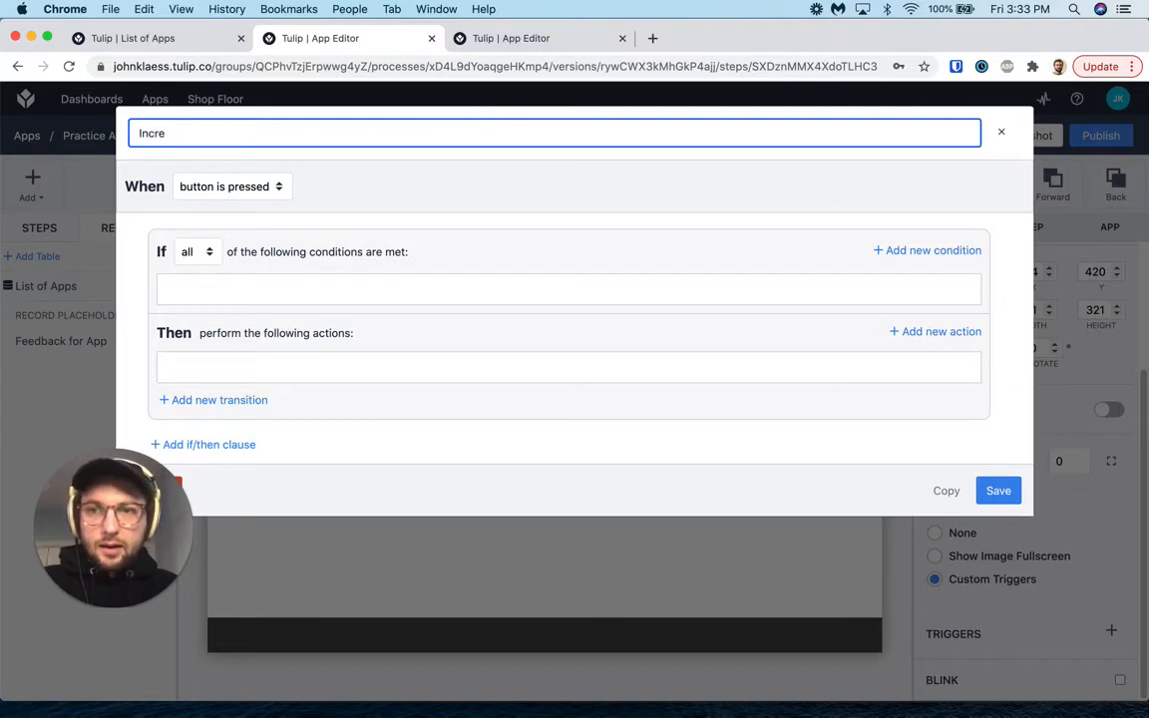
pyautogui.write('ment Satisfi')
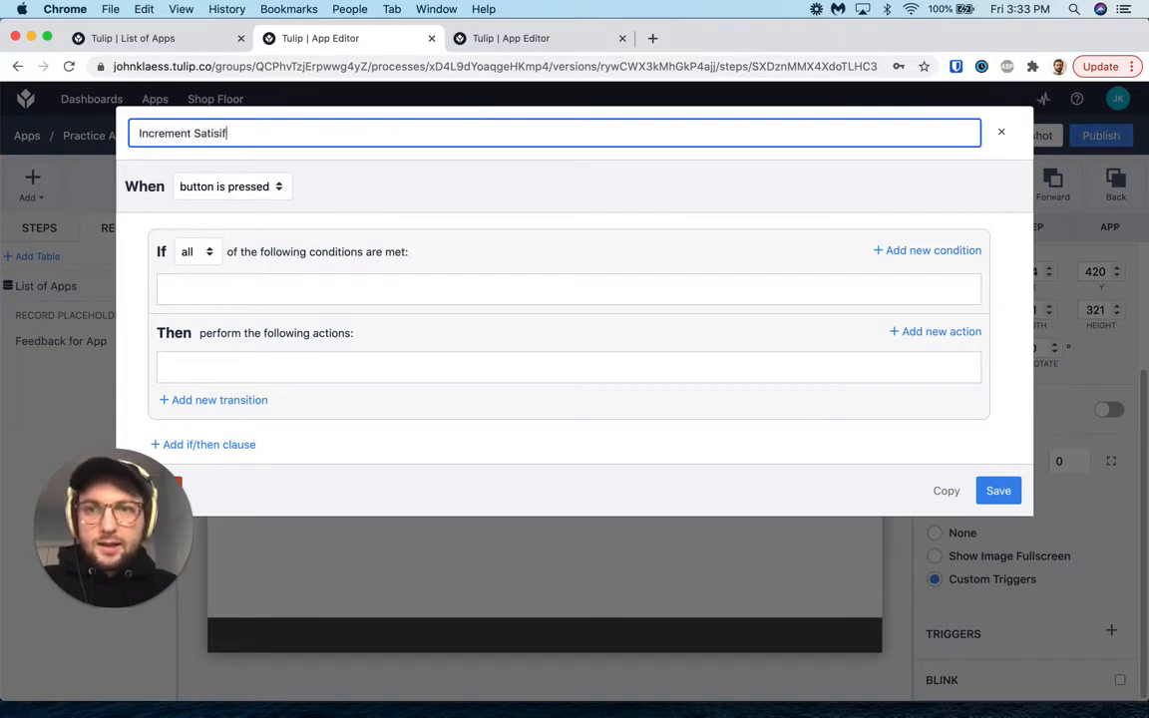
pyautogui.write('ed Cau')
pyautogui.press('BackSpace')
pyautogui.press('BackSpace')
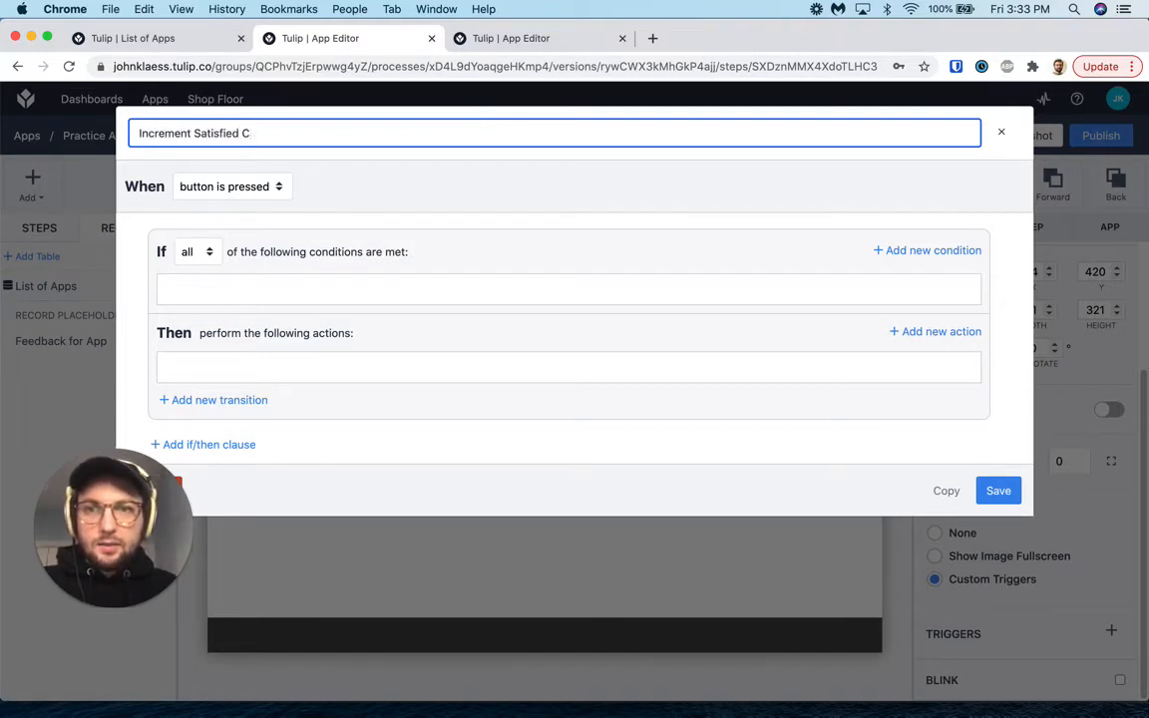
pyautogui.write('olum')
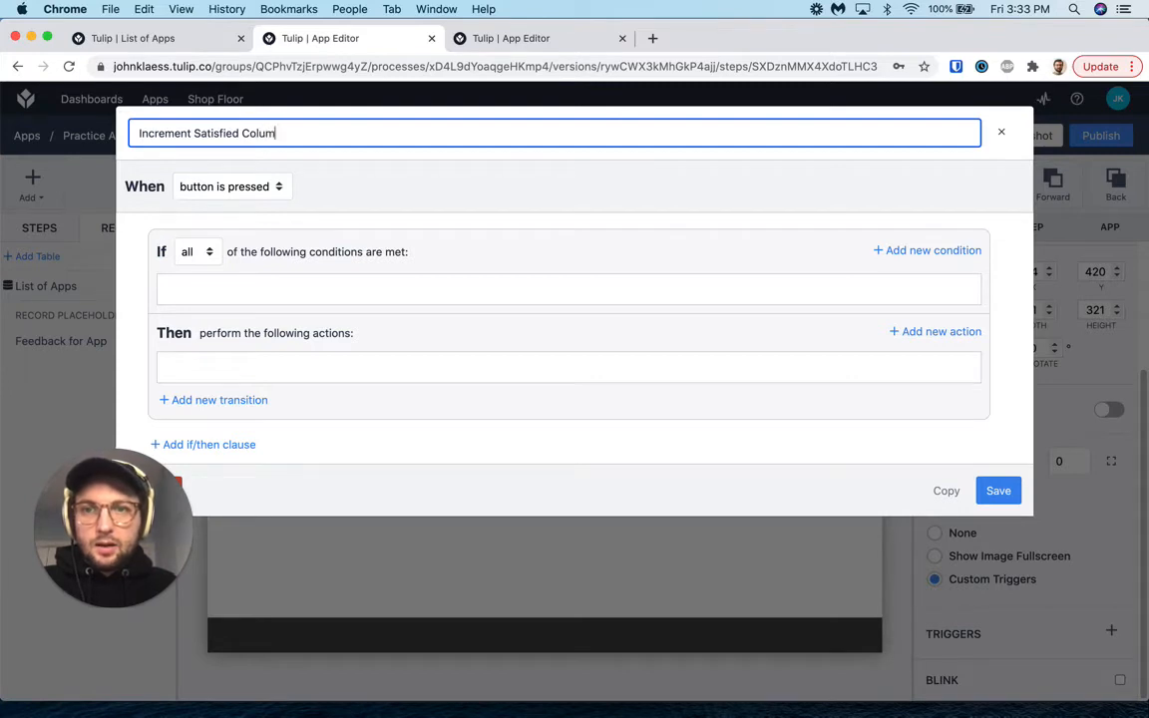
pyautogui.write('n By One')
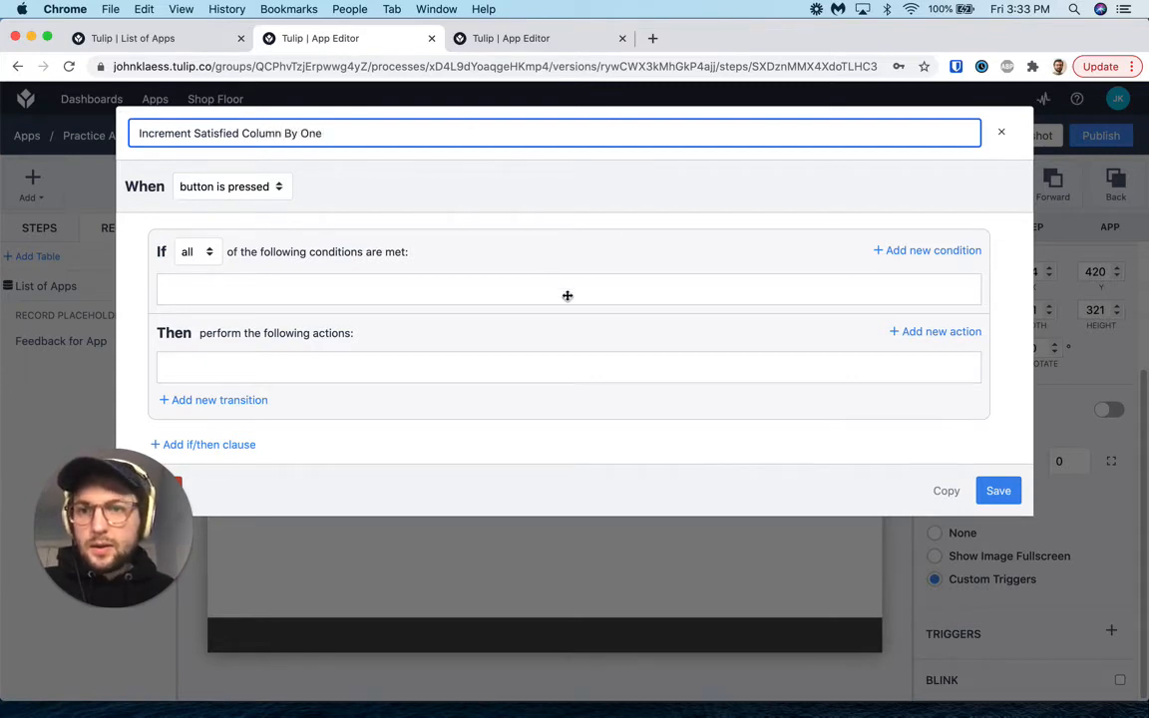
pyautogui.click(697, 210)
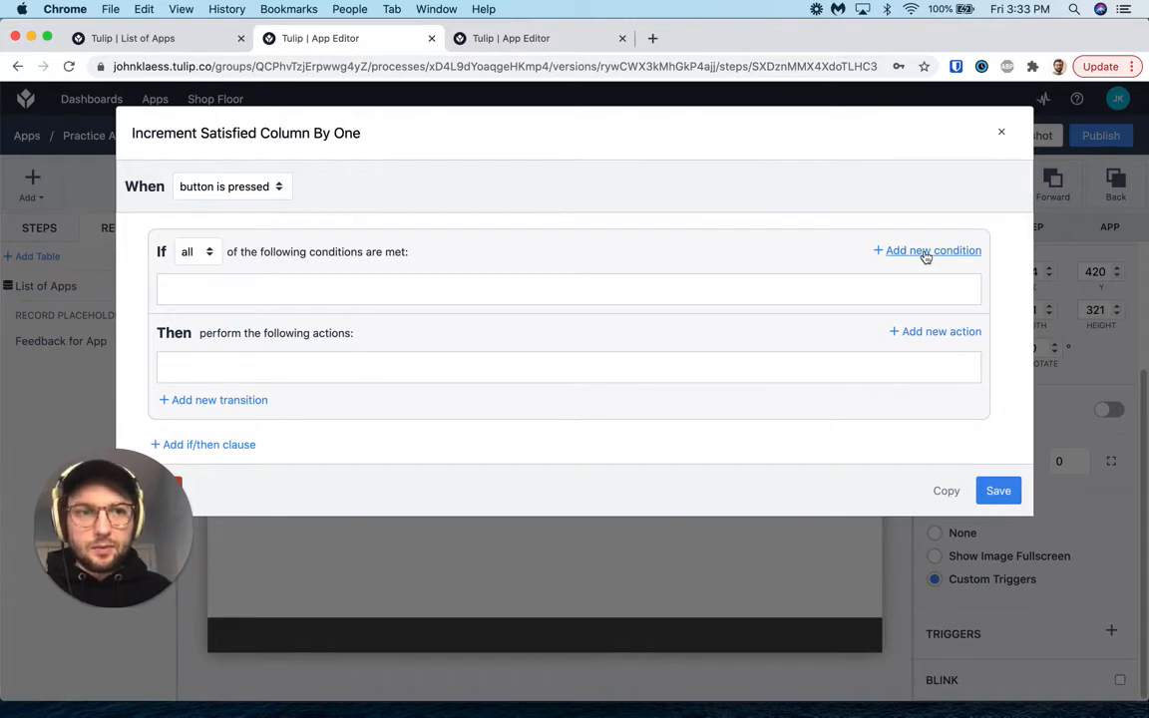
# Add a trigger condition requiring that the variable Feedback Boolean Is Blank.
pyautogui.click(923, 250)
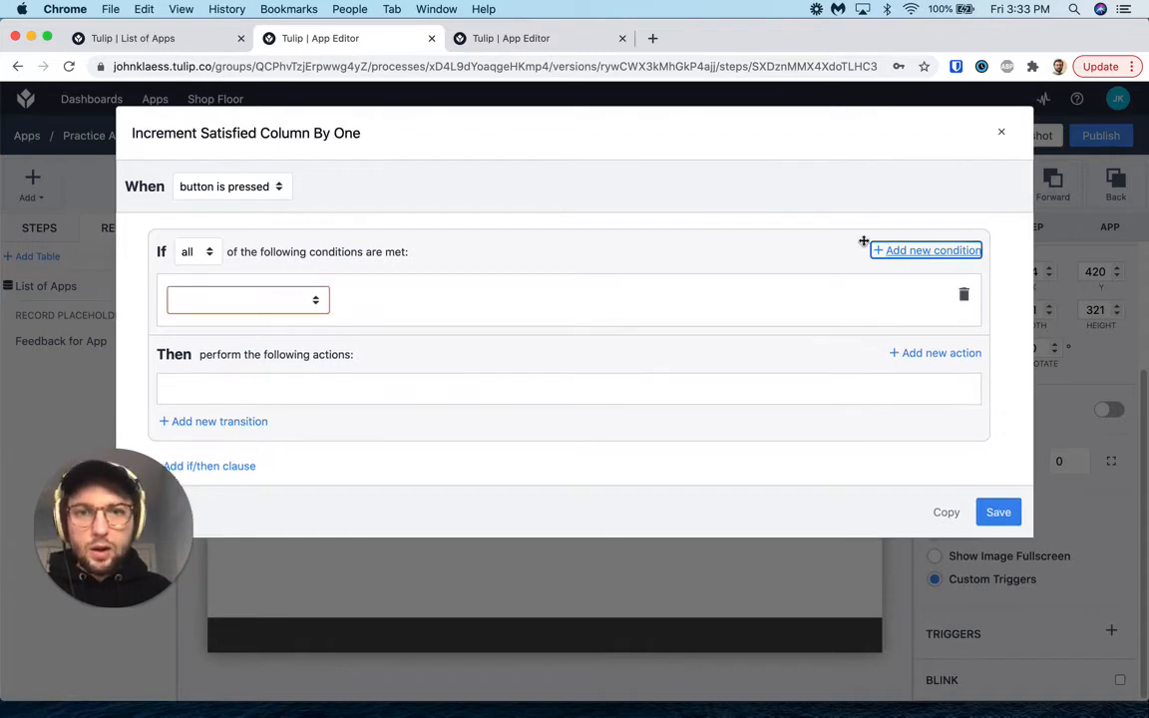
pyautogui.click(294, 304)
pyautogui.click(207, 466)
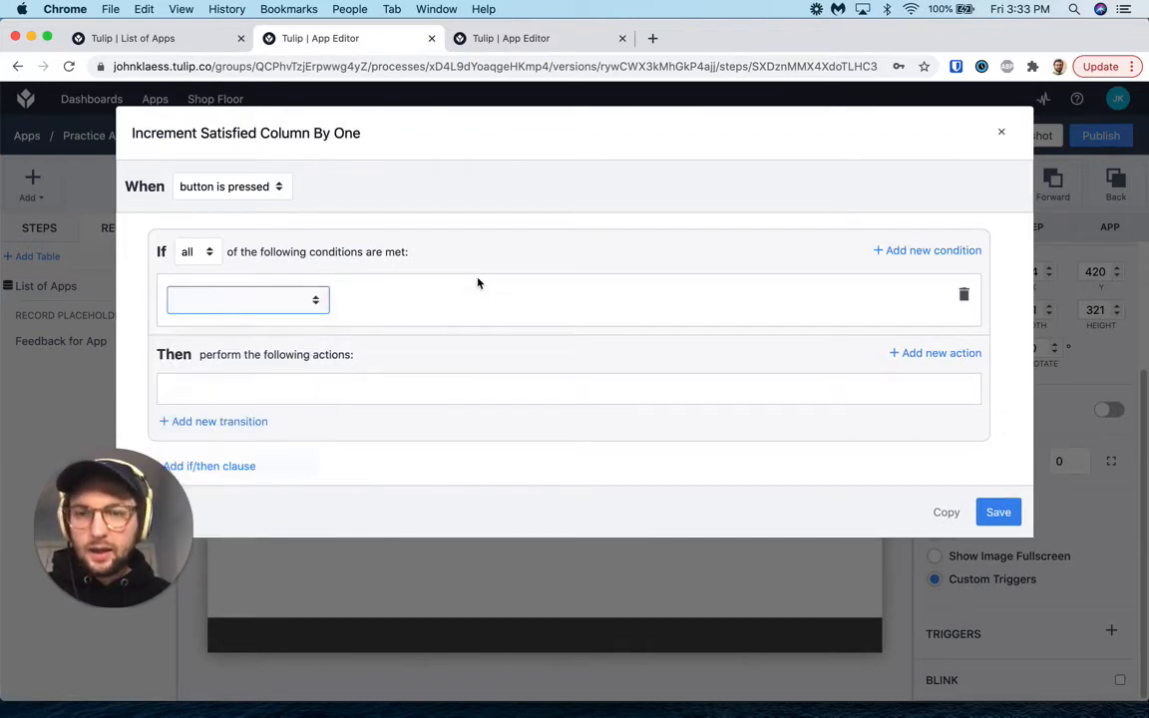
pyautogui.click(349, 300)
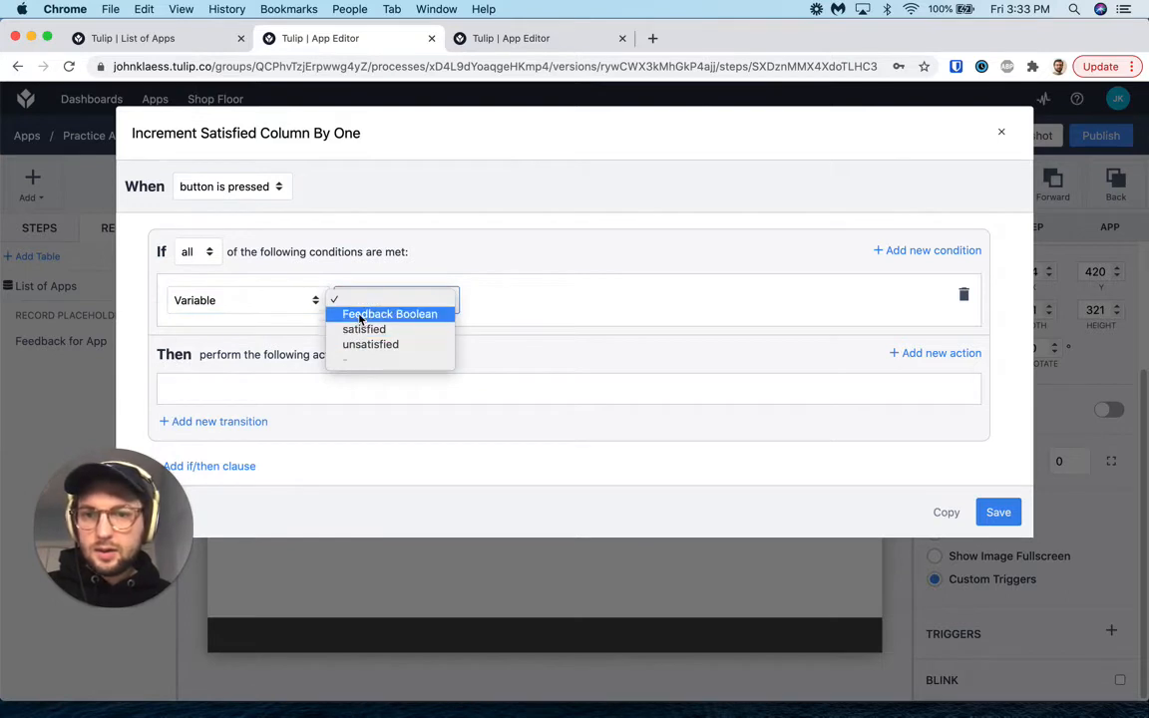
pyautogui.click(369, 315)
pyautogui.click(500, 296)
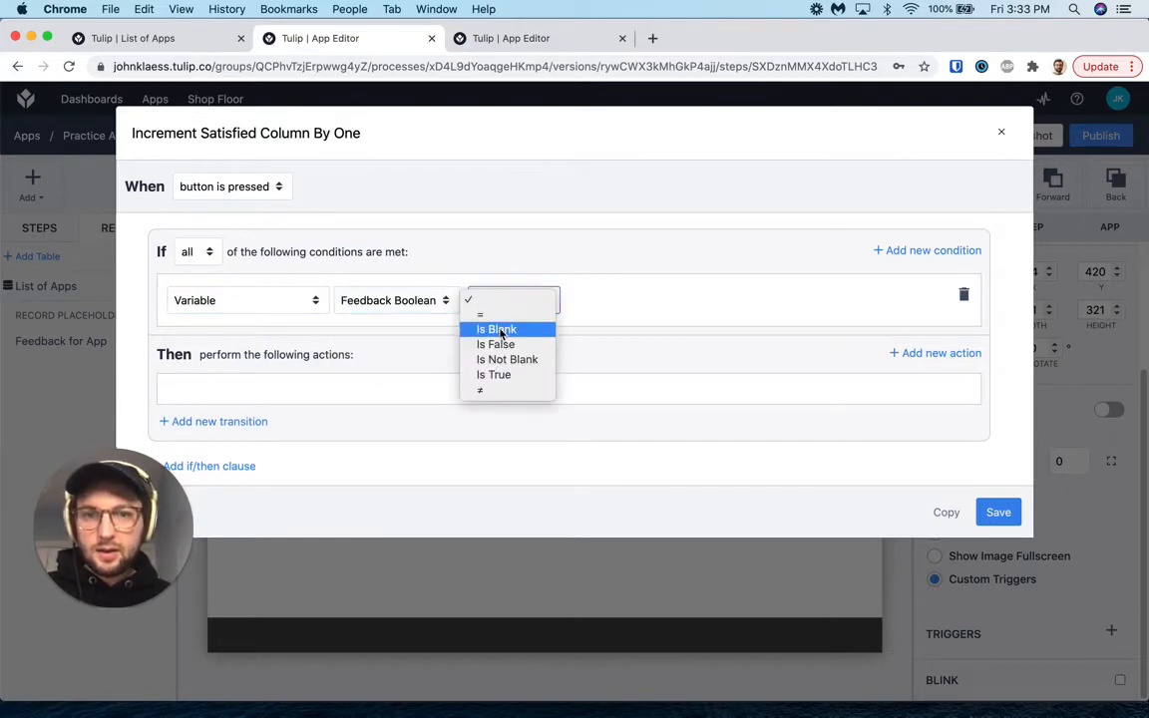
pyautogui.click(494, 326)
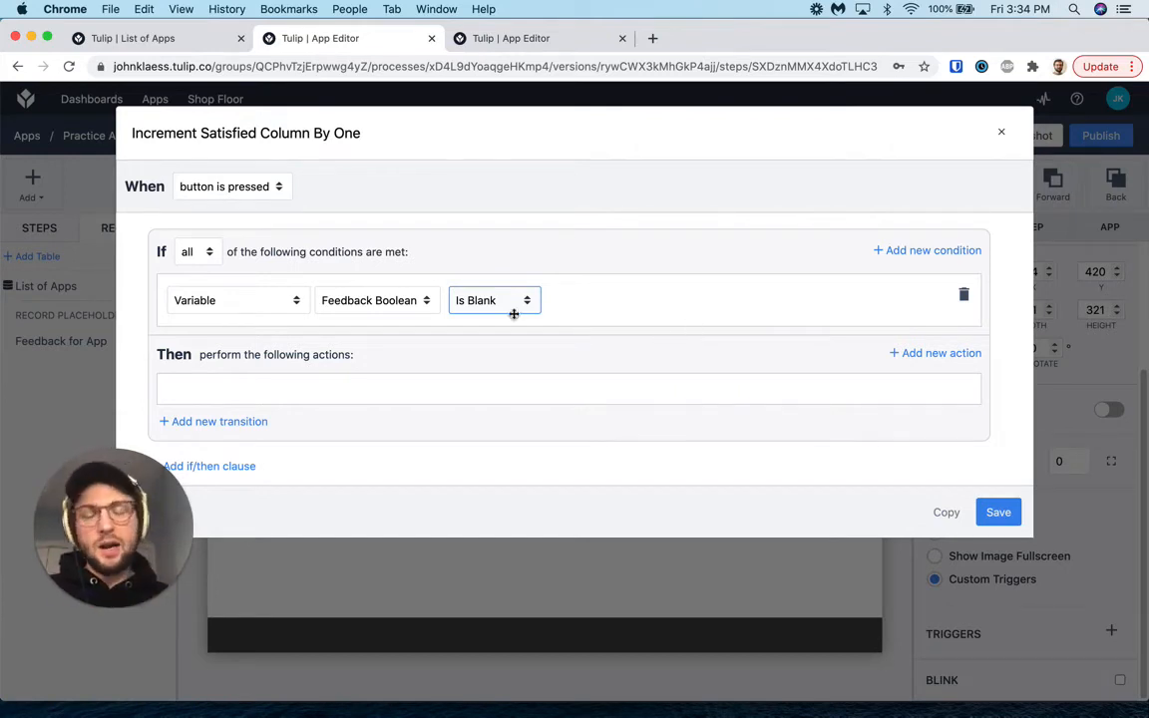
# Add a Data Manipulation action to the happy face trigger that stores a Static Value.
pyautogui.click(953, 354)
pyautogui.click(291, 403)
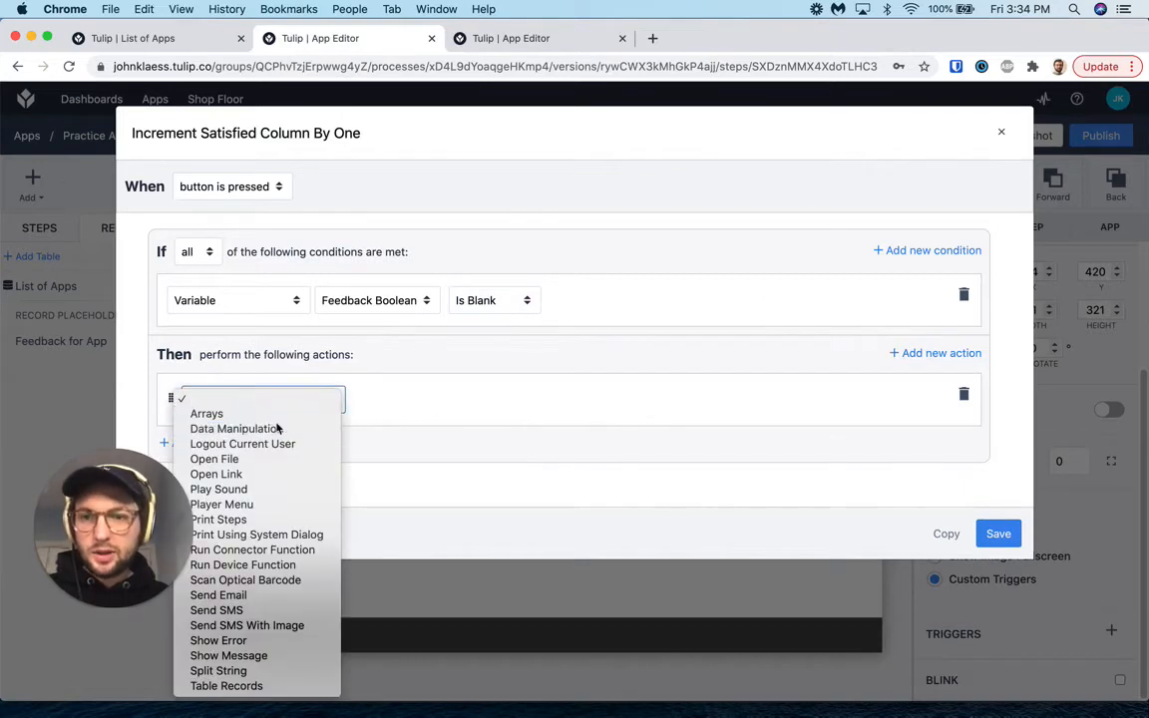
pyautogui.click(282, 428)
pyautogui.click(417, 400)
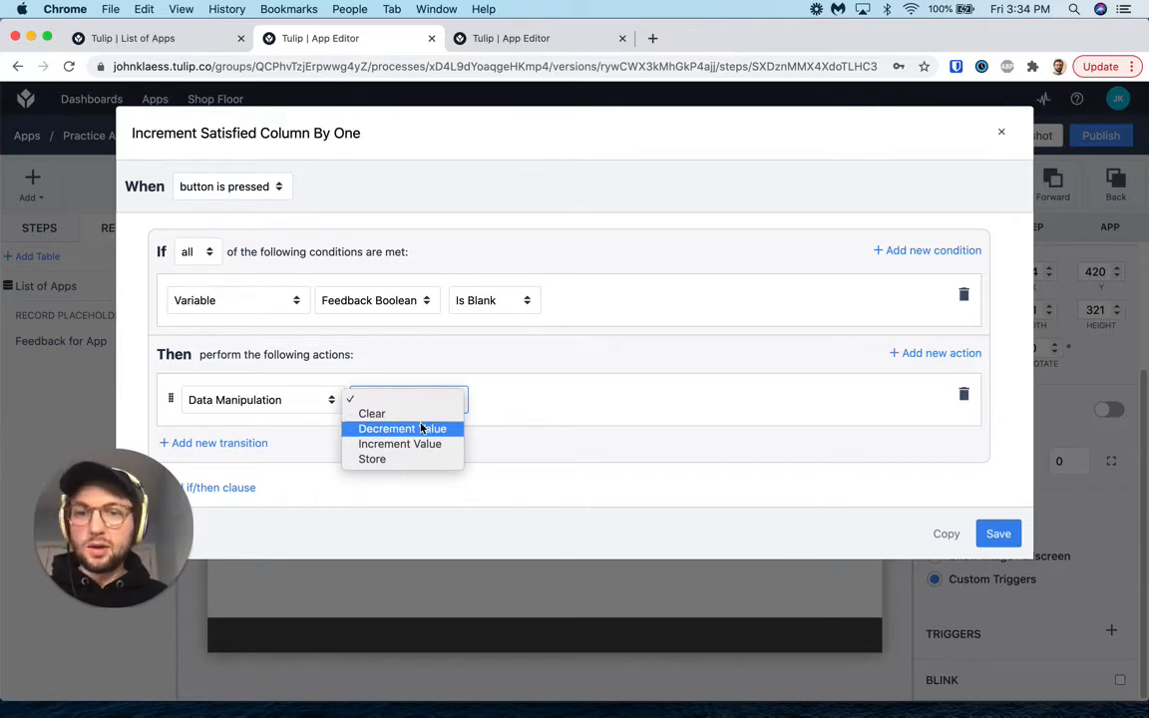
pyautogui.click(456, 458)
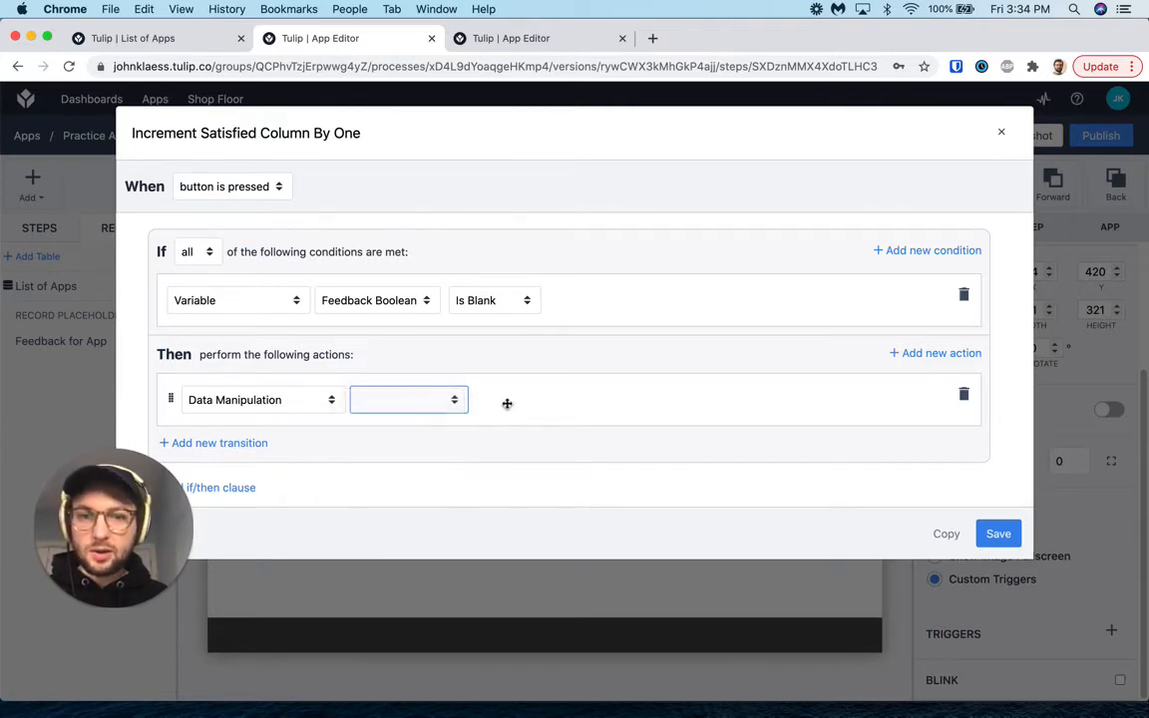
pyautogui.click(510, 403)
pyautogui.click(538, 489)
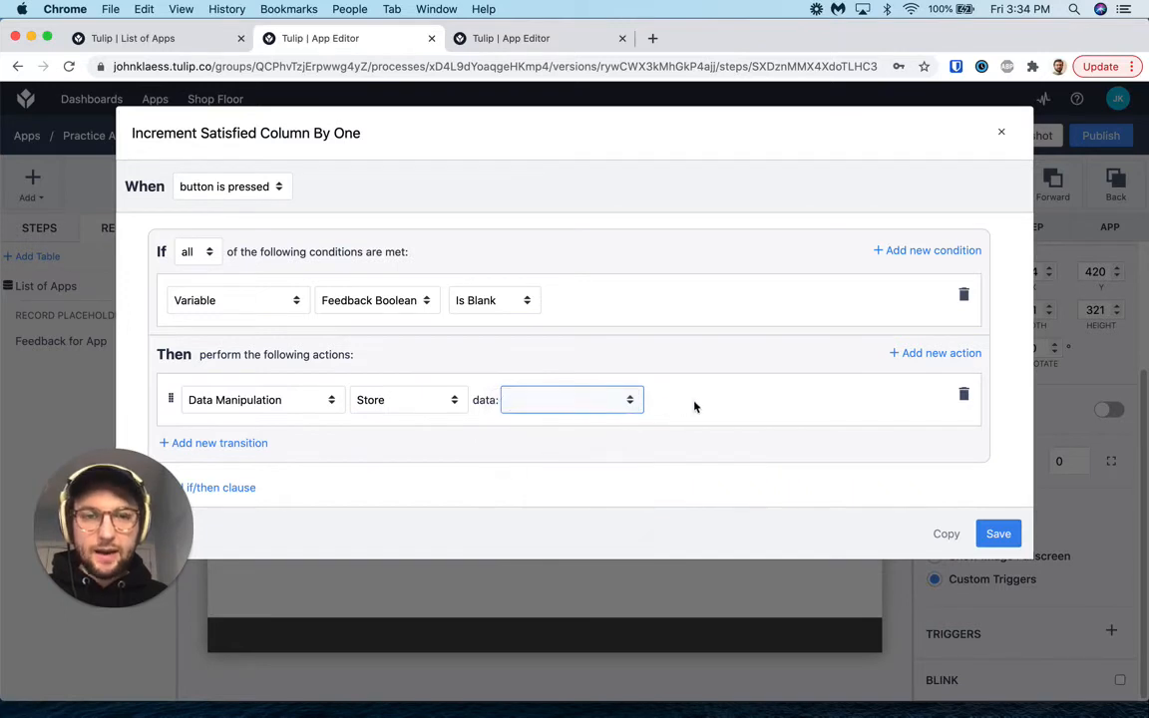
# Set the action's stored value to Boolean yes and its location to Feedback Boolean.
pyautogui.click(687, 399)
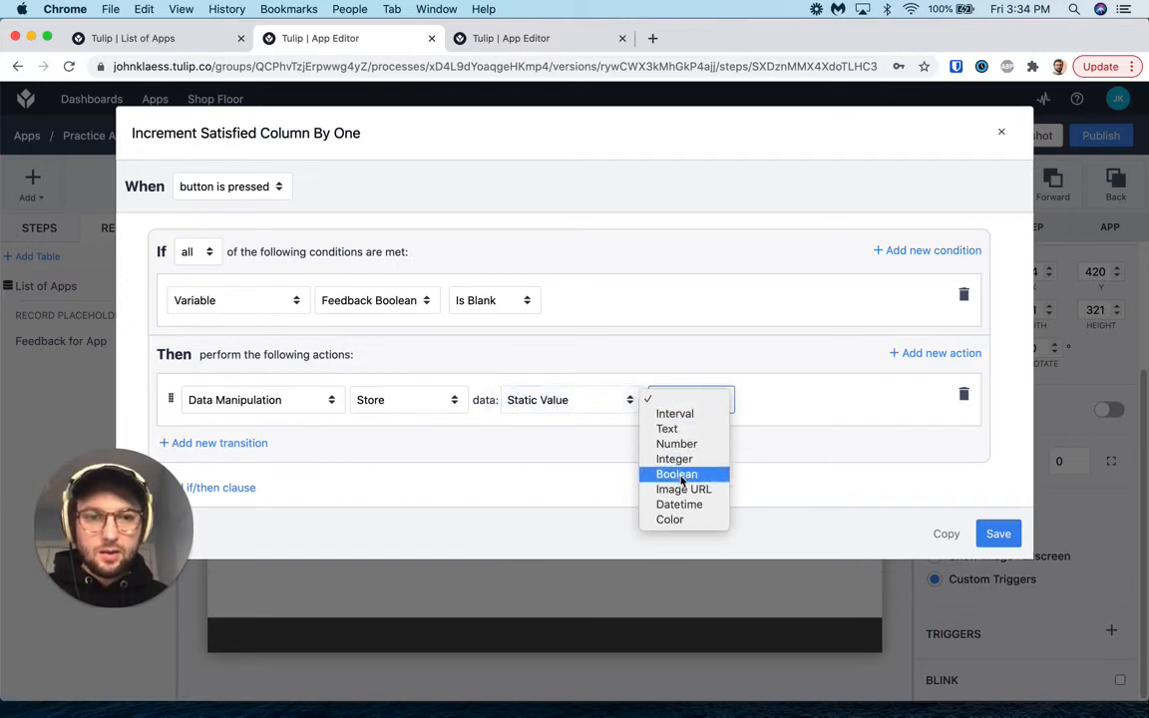
pyautogui.click(773, 421)
pyautogui.click(772, 403)
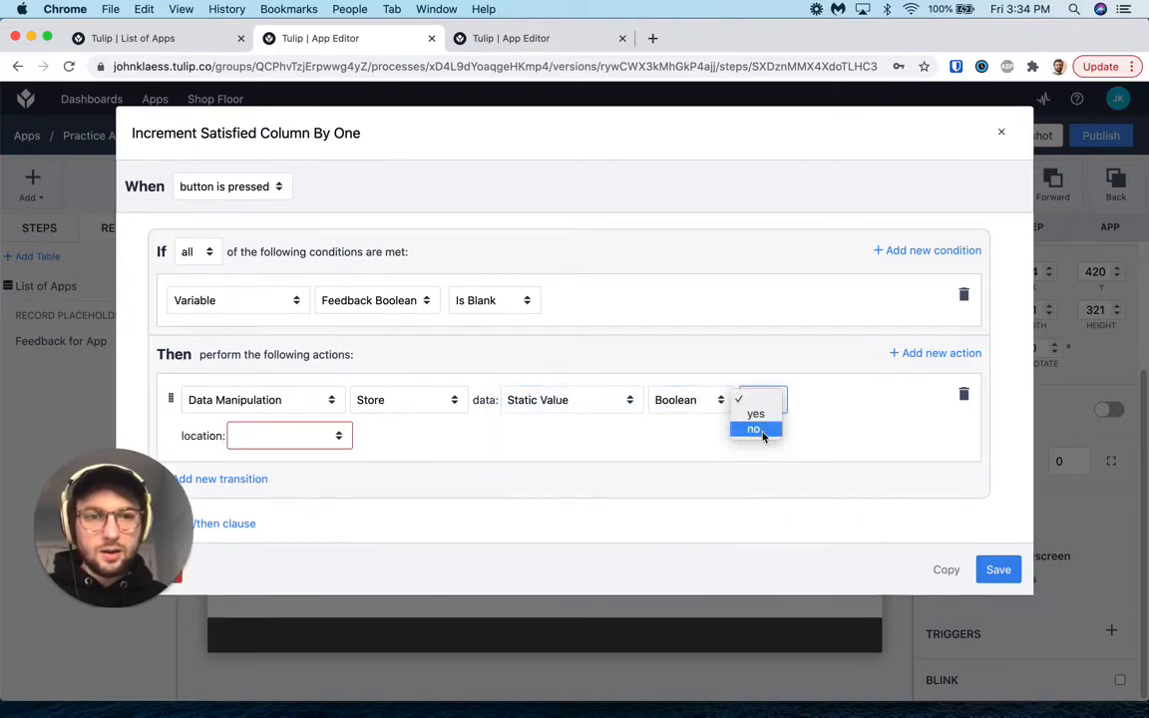
pyautogui.click(757, 414)
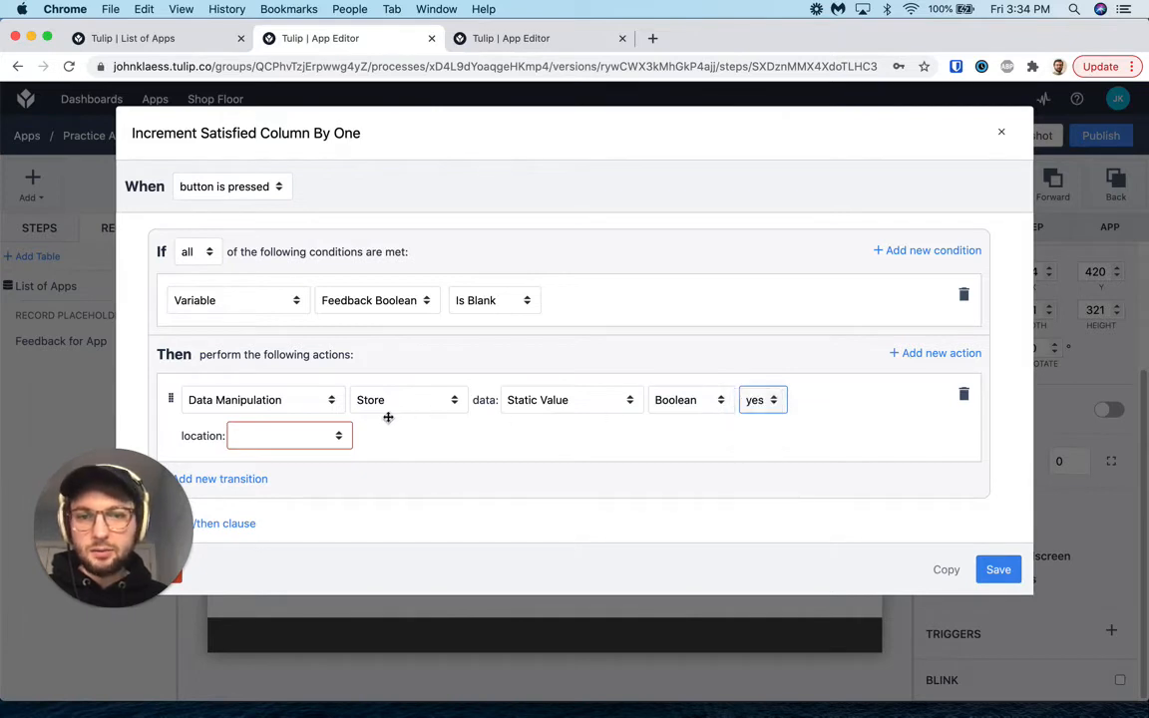
pyautogui.click(299, 436)
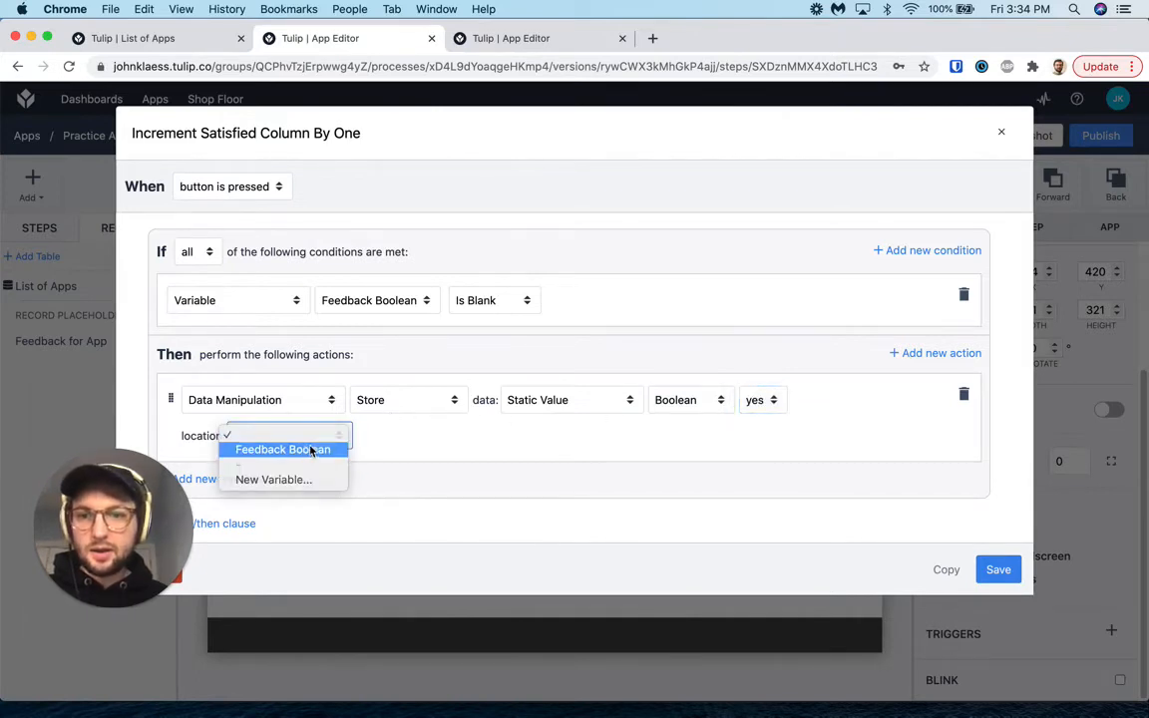
pyautogui.click(282, 449)
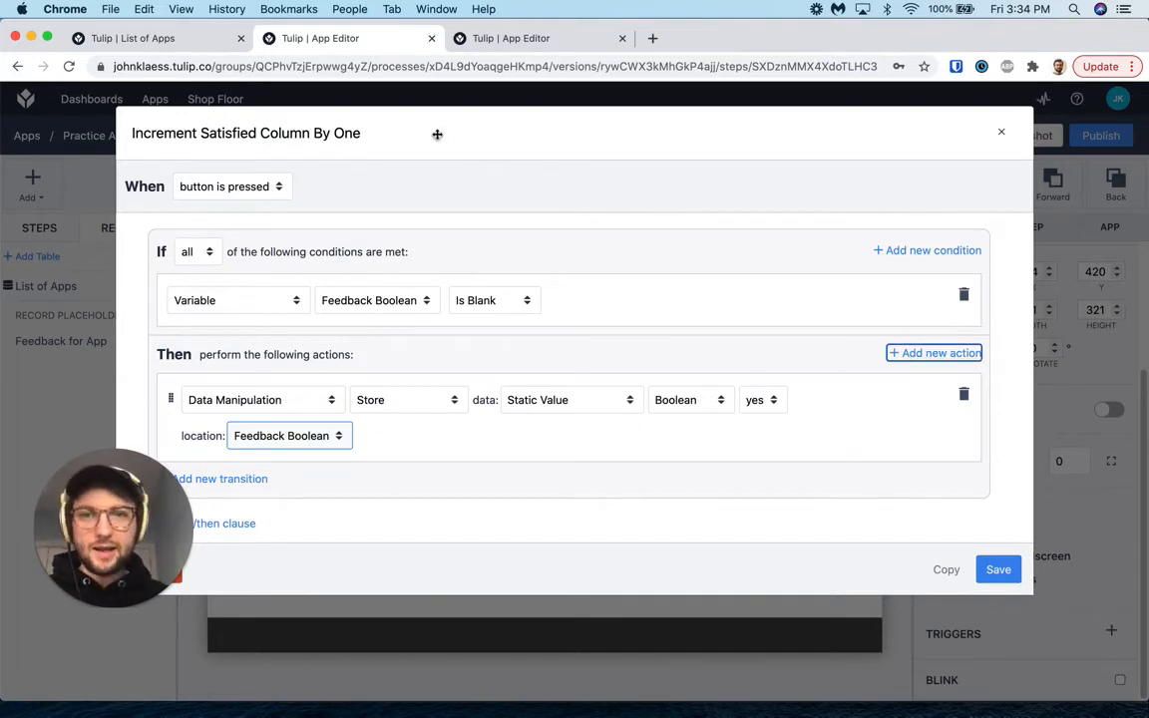
# Add a second Data Manipulation action to the happy face trigger that stores a Static Value.
pyautogui.click(929, 354)
pyautogui.click(290, 496)
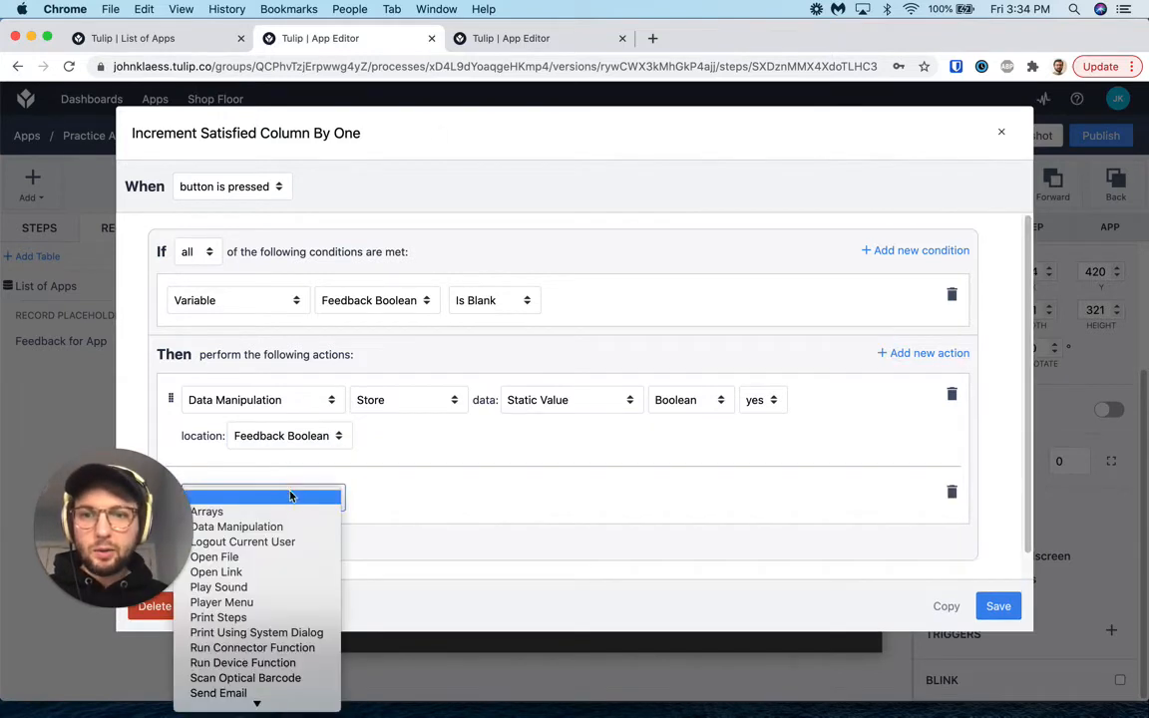
pyautogui.click(236, 527)
pyautogui.click(405, 498)
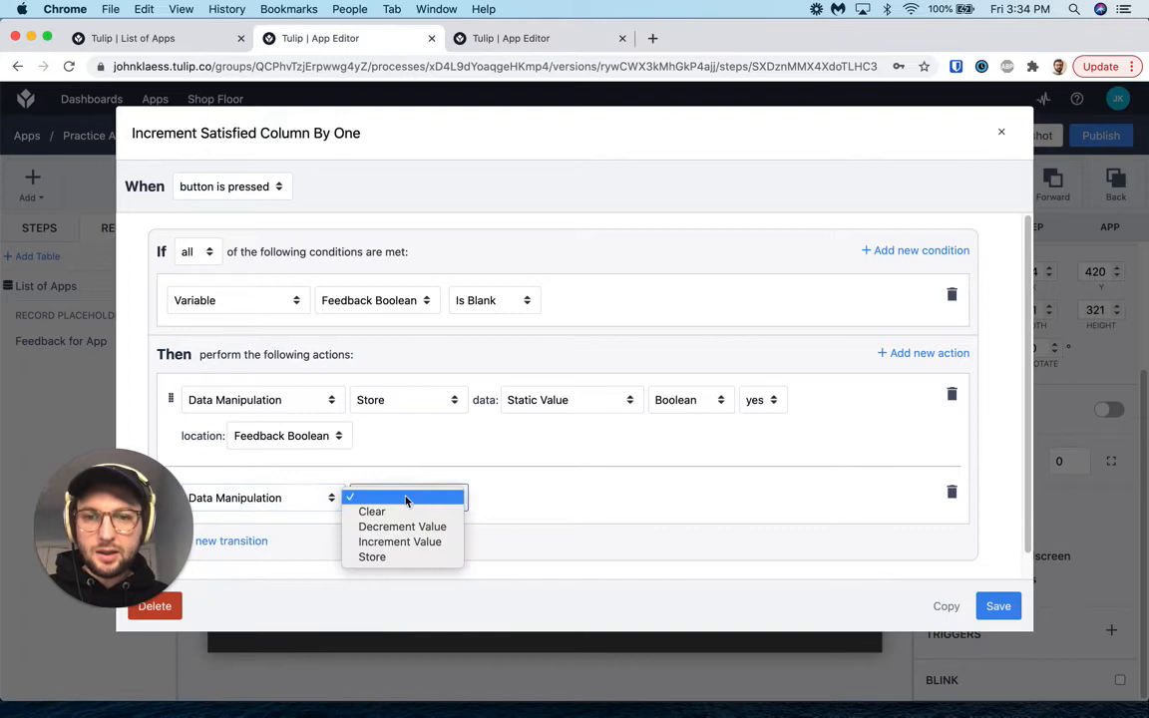
pyautogui.click(372, 556)
pyautogui.click(549, 498)
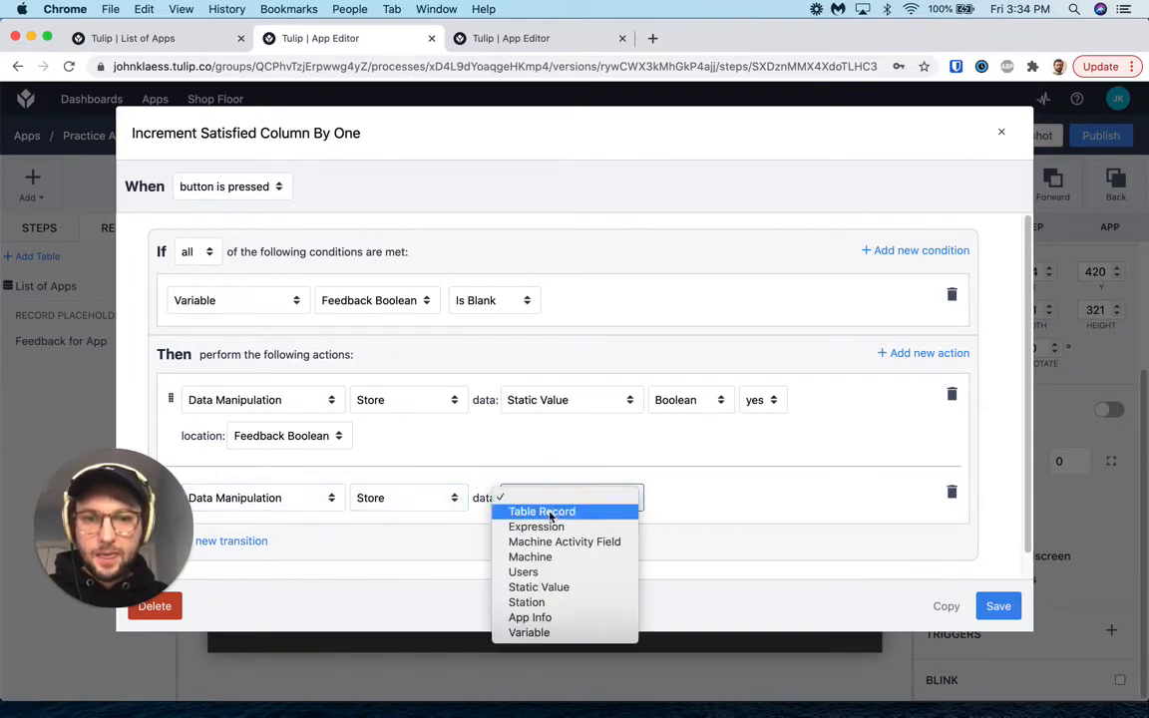
pyautogui.click(538, 588)
# Make the second action store the green color #449458 in the satisfied variable, and save the trigger.
pyautogui.click(673, 504)
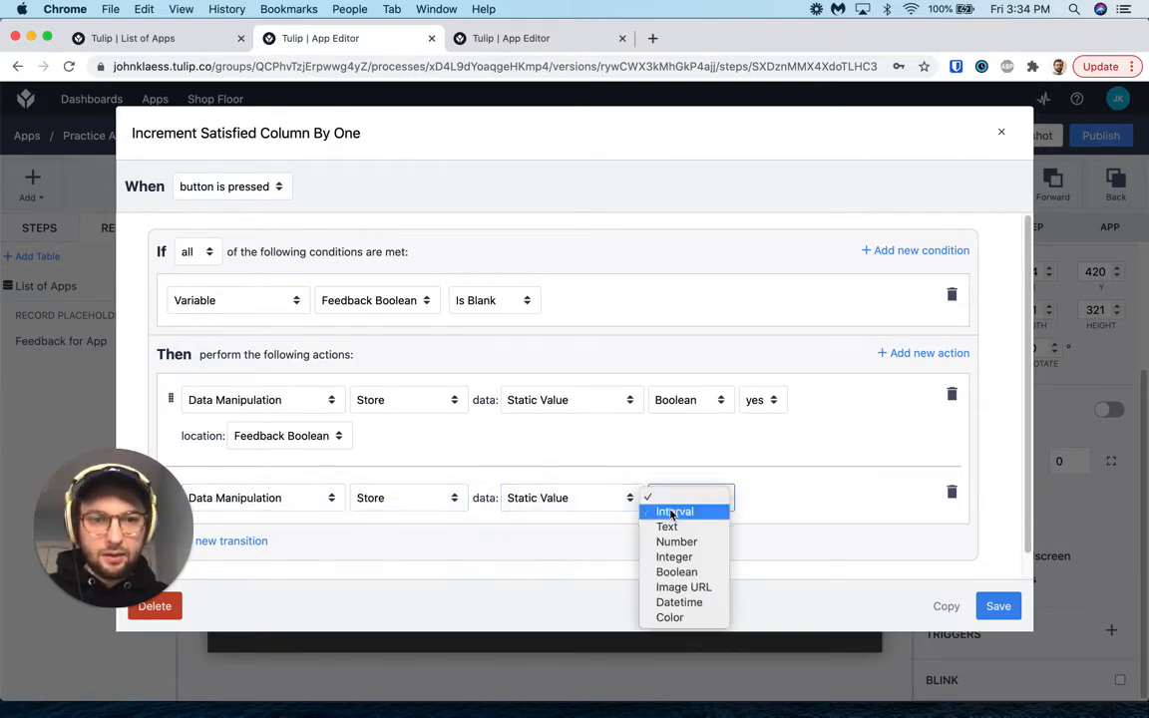
pyautogui.click(669, 618)
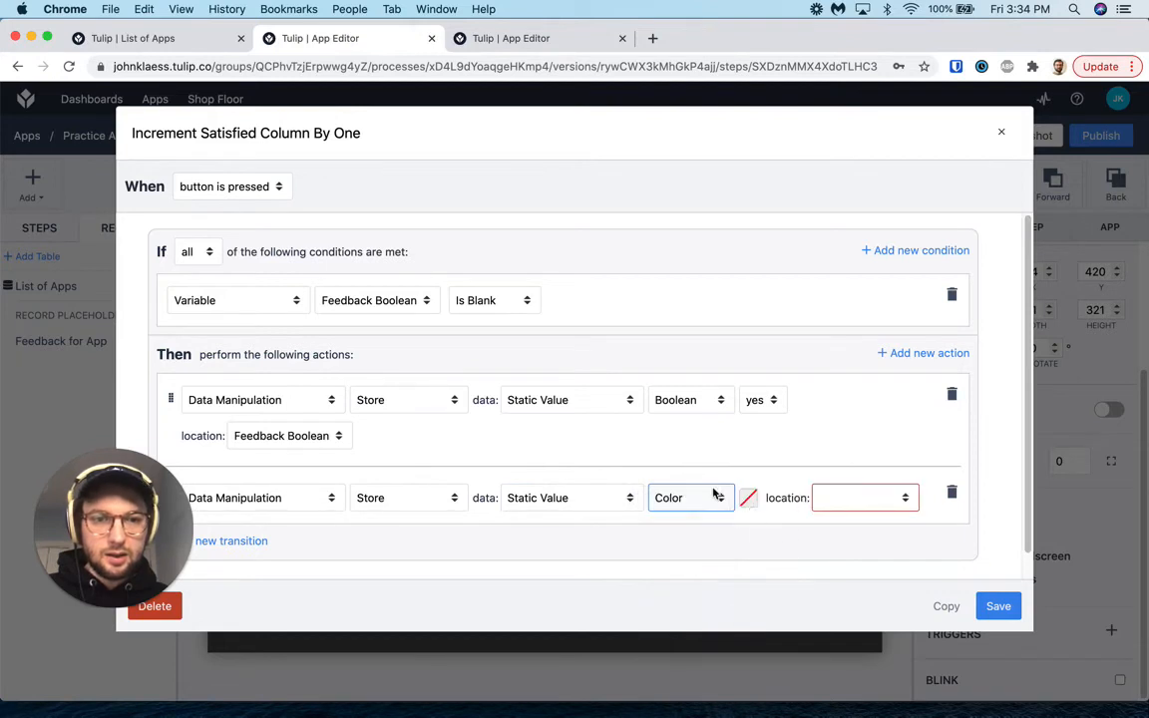
pyautogui.click(749, 498)
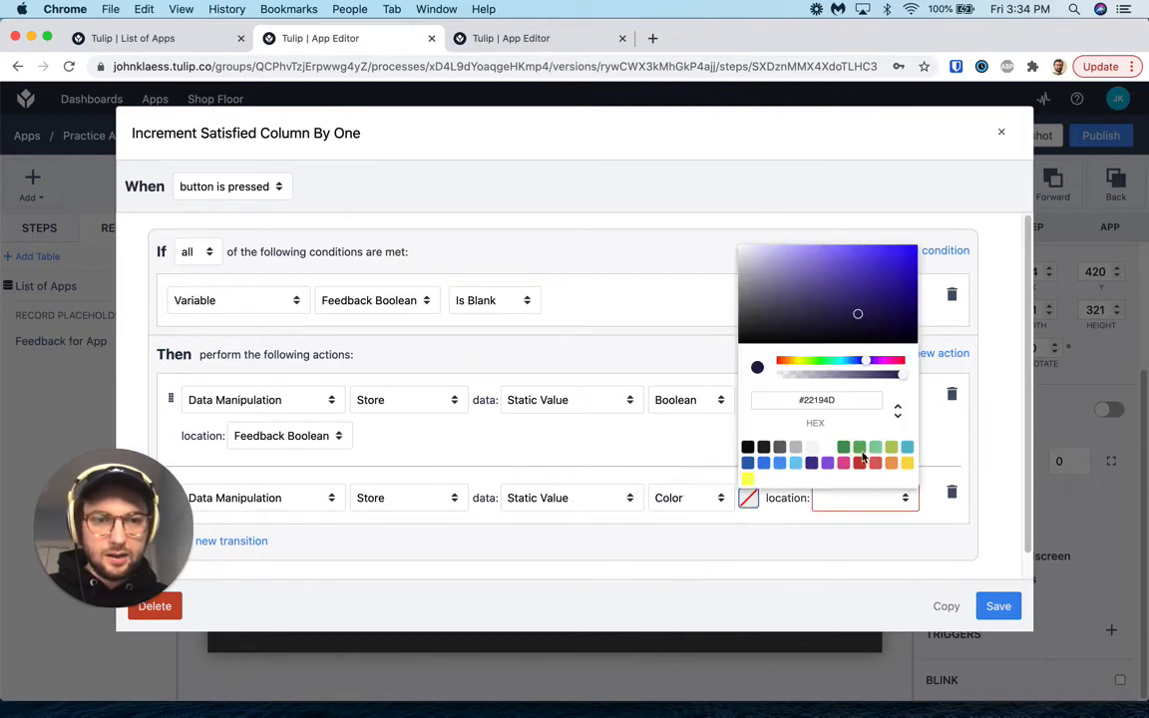
pyautogui.click(842, 448)
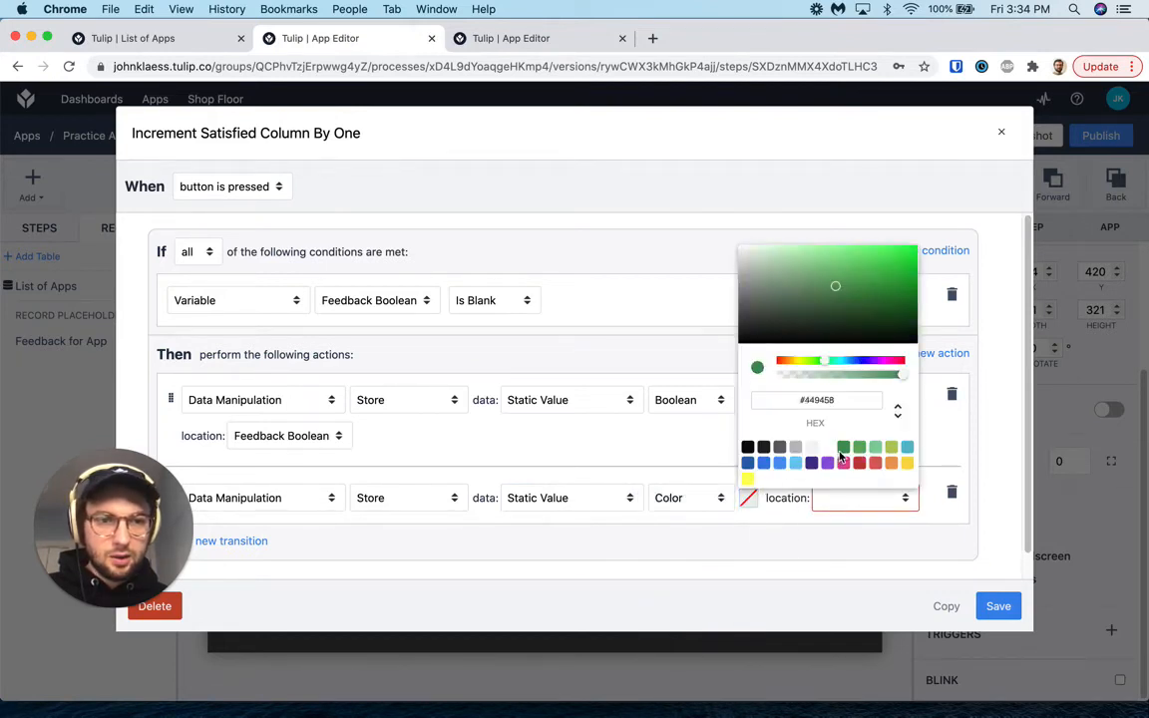
pyautogui.click(834, 508)
pyautogui.click(844, 510)
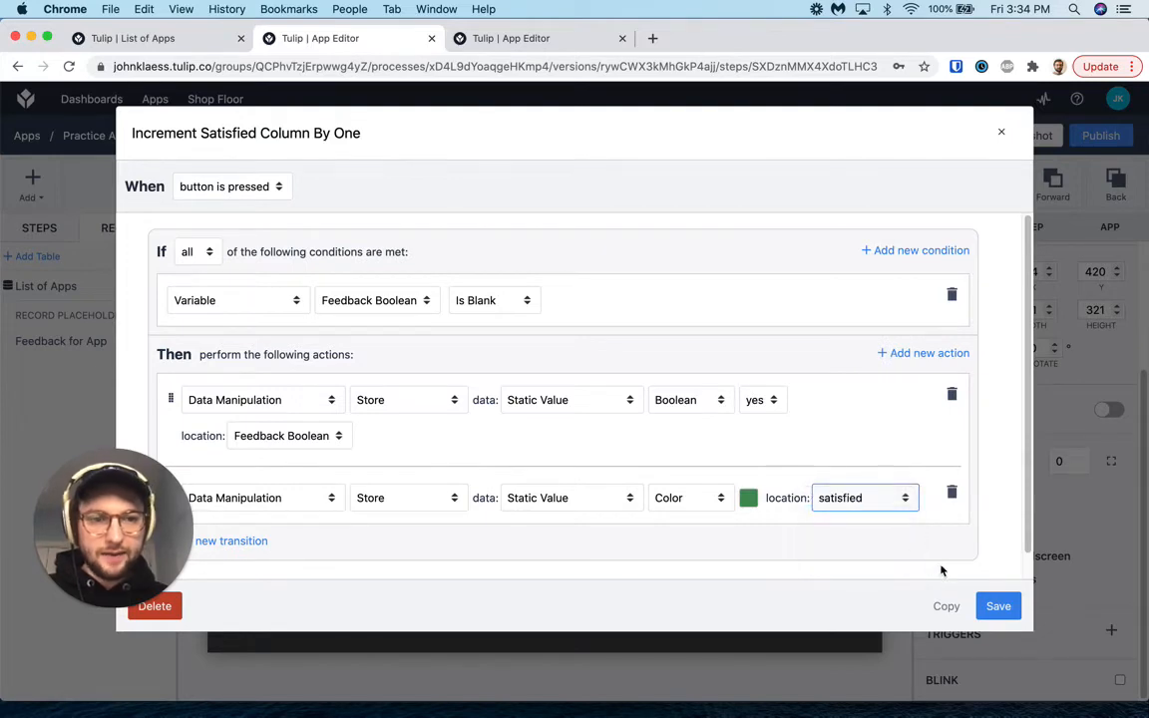
pyautogui.click(996, 608)
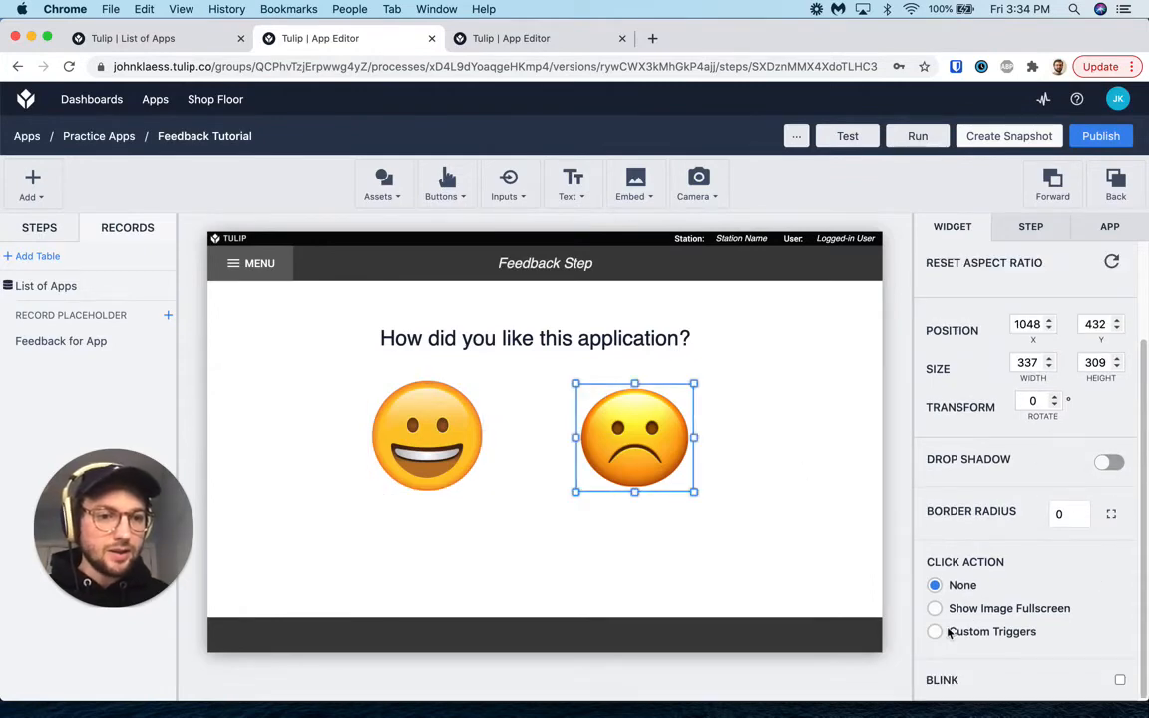
# Add a custom trigger to the sad face image and name it "Increment Not Satisfied by One".
pyautogui.click(934, 632)
pyautogui.click(1111, 629)
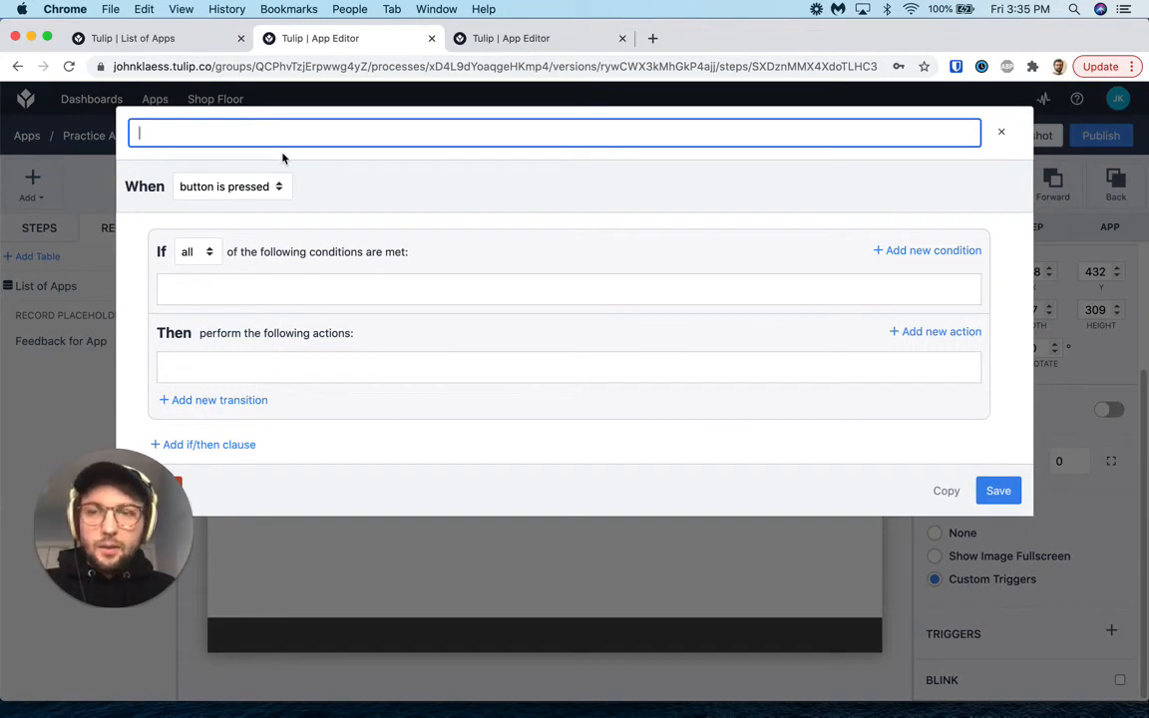
pyautogui.write('Increment Not Satisfied by')
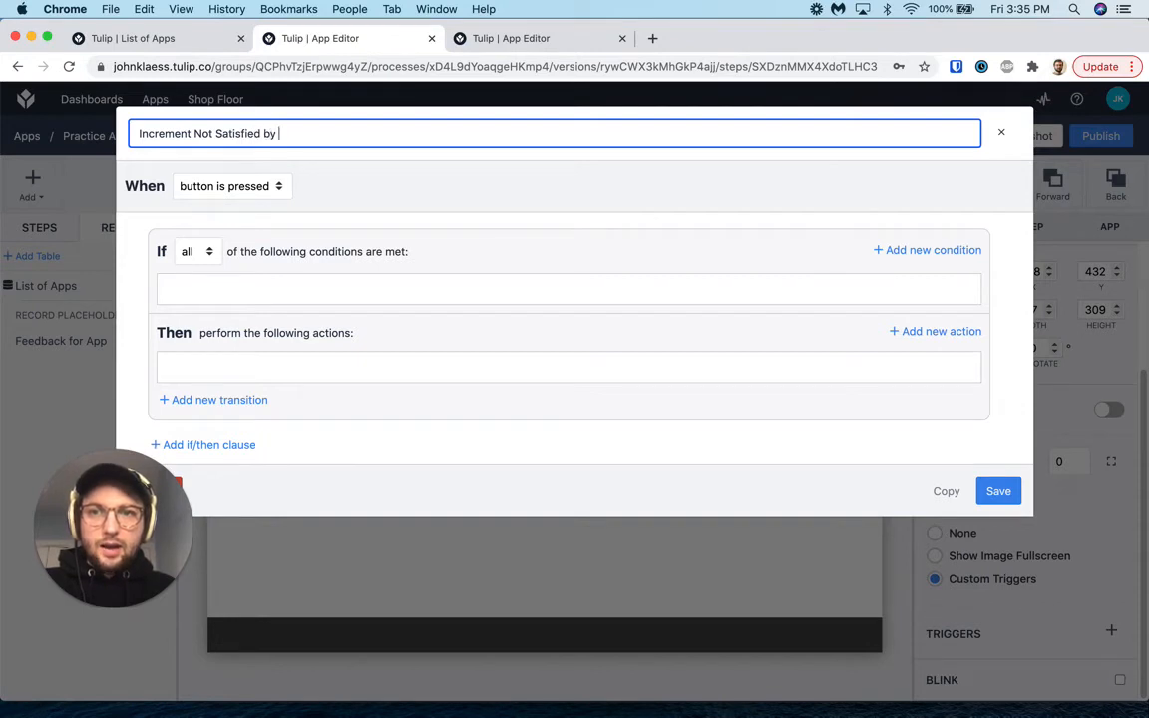
pyautogui.write('One')
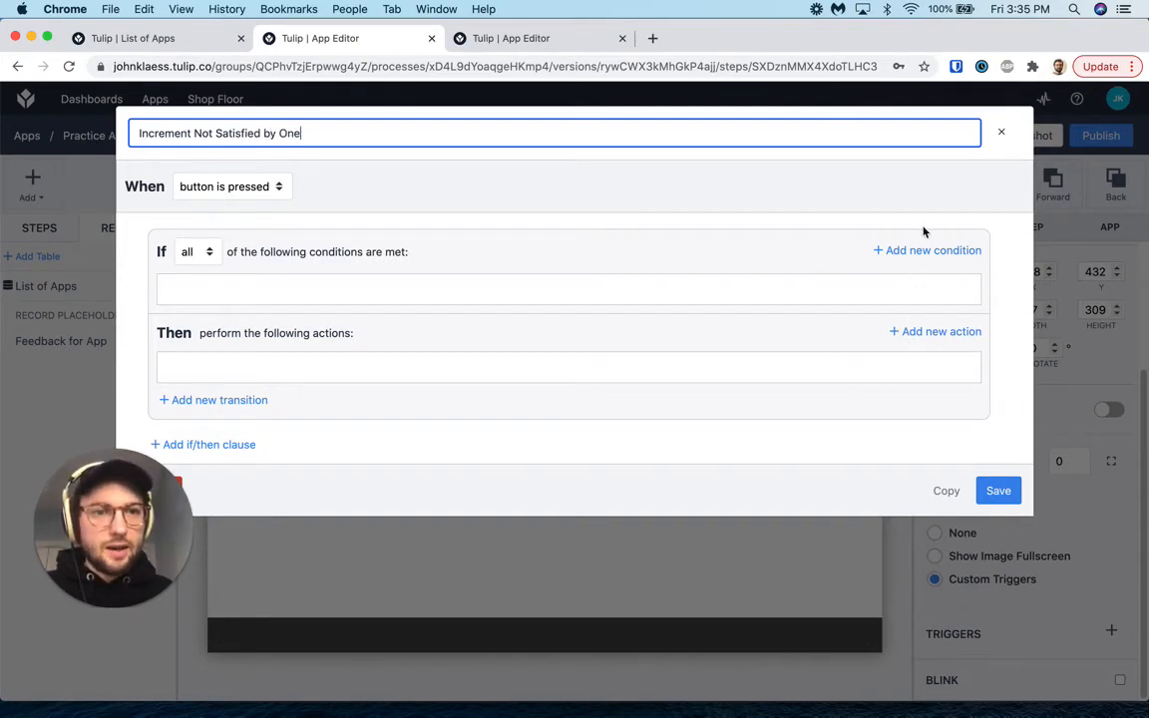
# Add a condition to the sad face trigger requiring that the variable Feedback Boolean Is Blank.
pyautogui.click(923, 251)
pyautogui.click(220, 295)
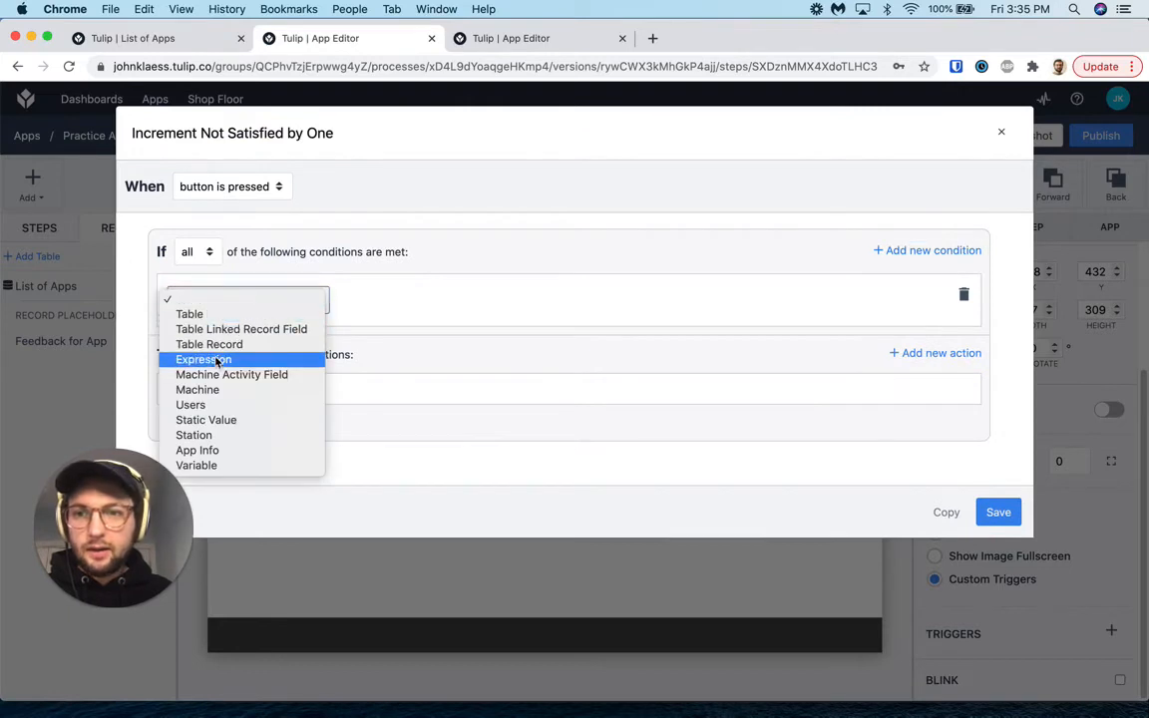
pyautogui.click(200, 465)
pyautogui.click(389, 300)
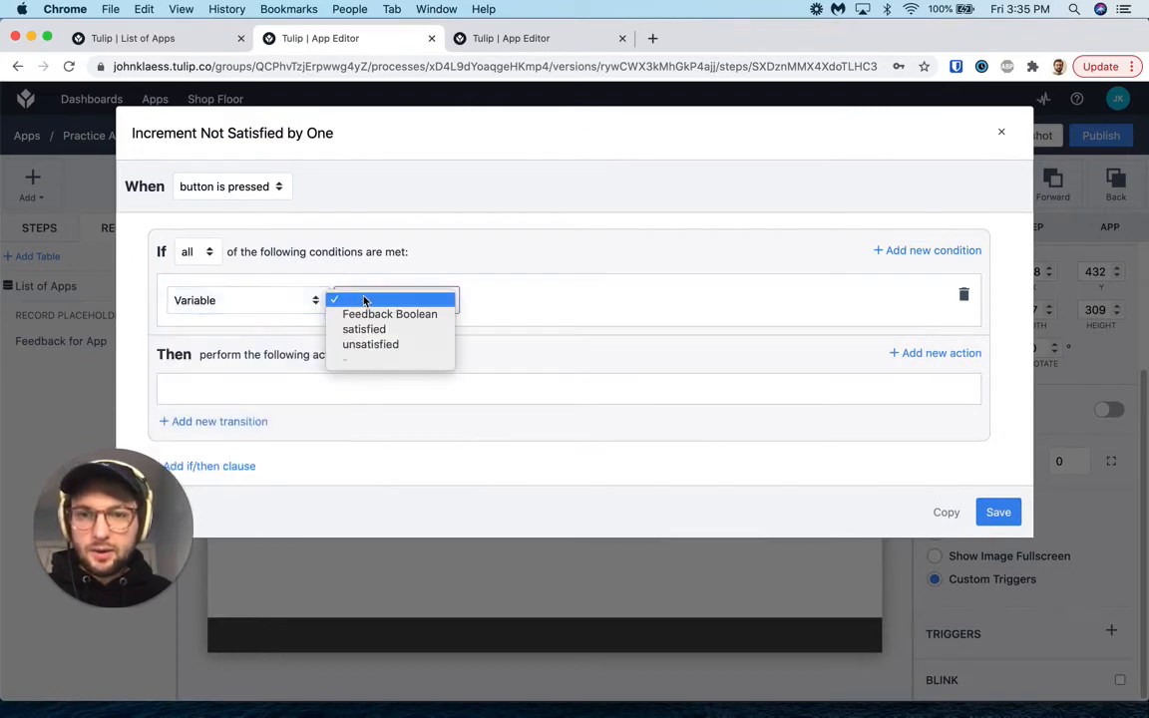
pyautogui.click(371, 315)
pyautogui.click(508, 300)
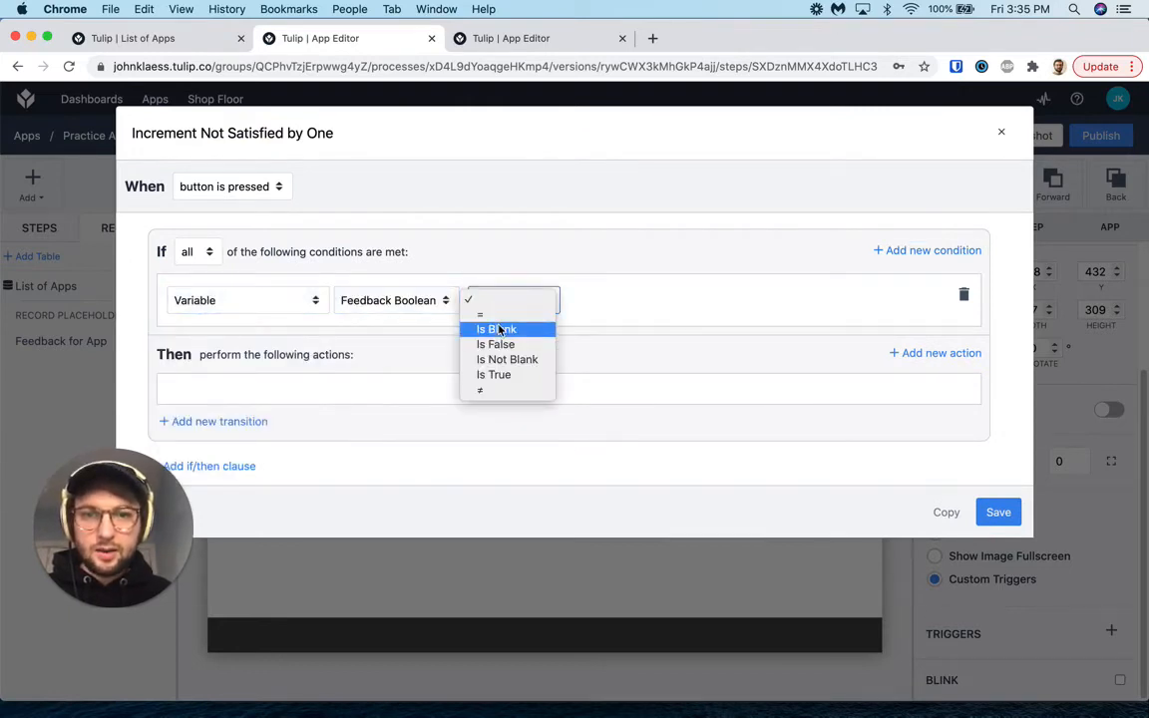
pyautogui.click(500, 330)
# Add a Data Manipulation action to the sad face trigger that stores a Static Value.
pyautogui.click(933, 353)
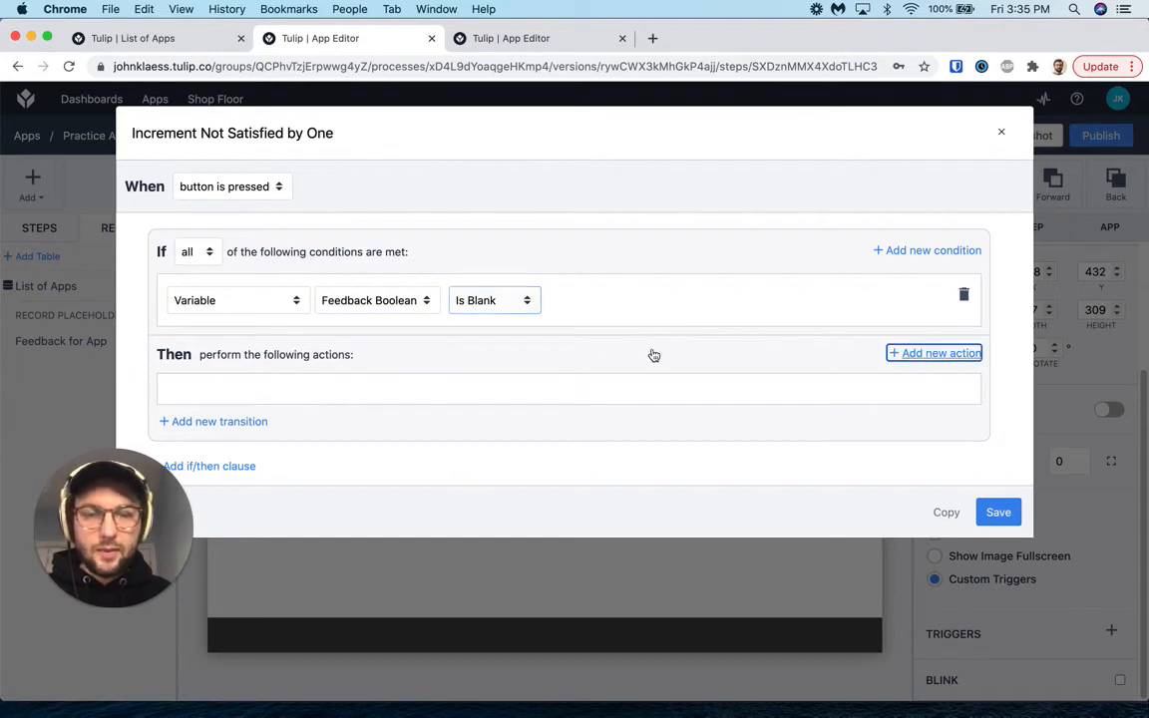
pyautogui.click(325, 399)
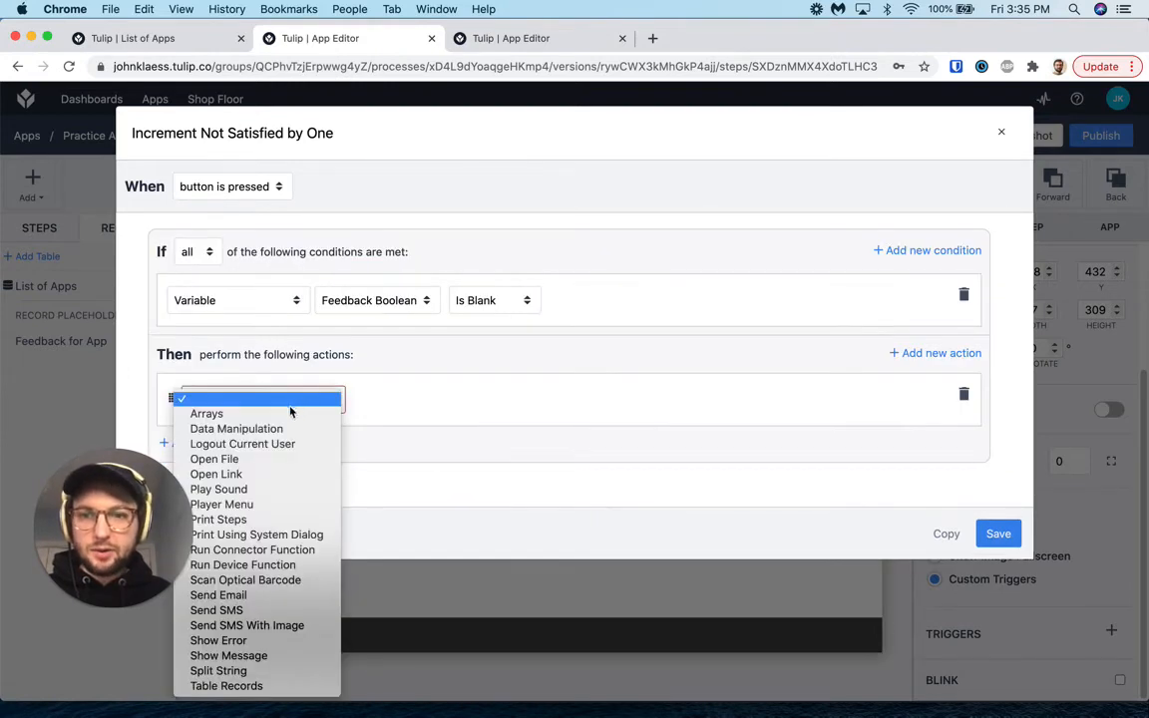
pyautogui.click(266, 428)
pyautogui.click(361, 401)
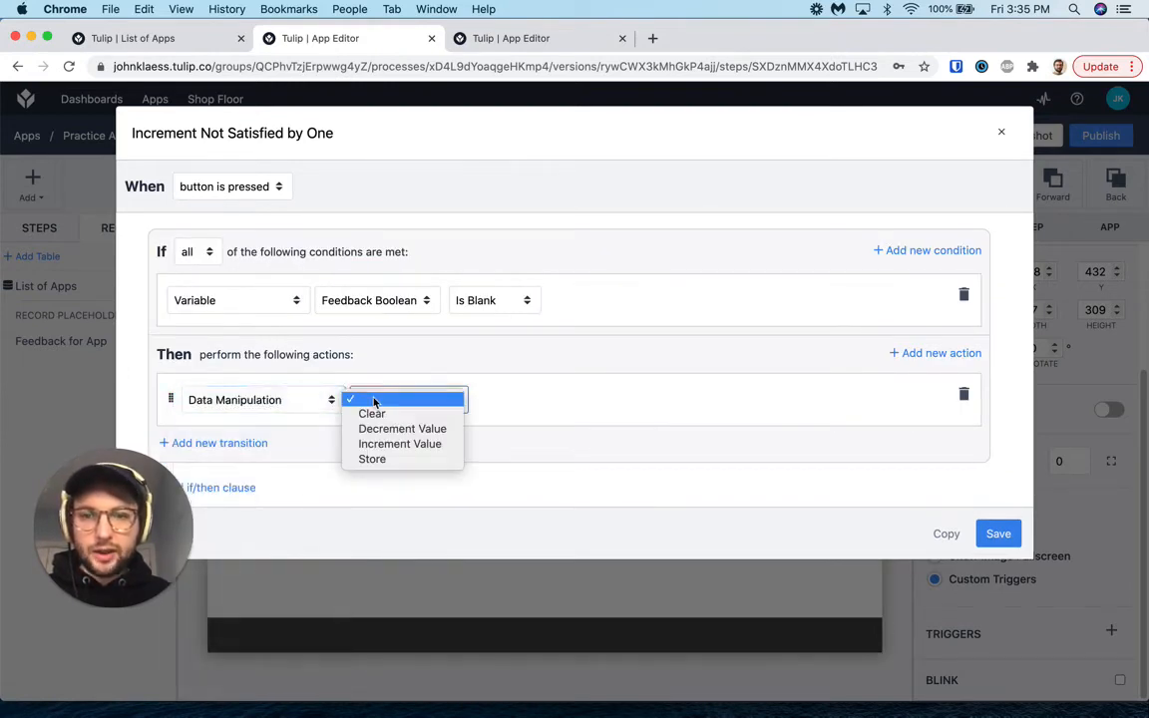
pyautogui.click(372, 459)
pyautogui.click(572, 400)
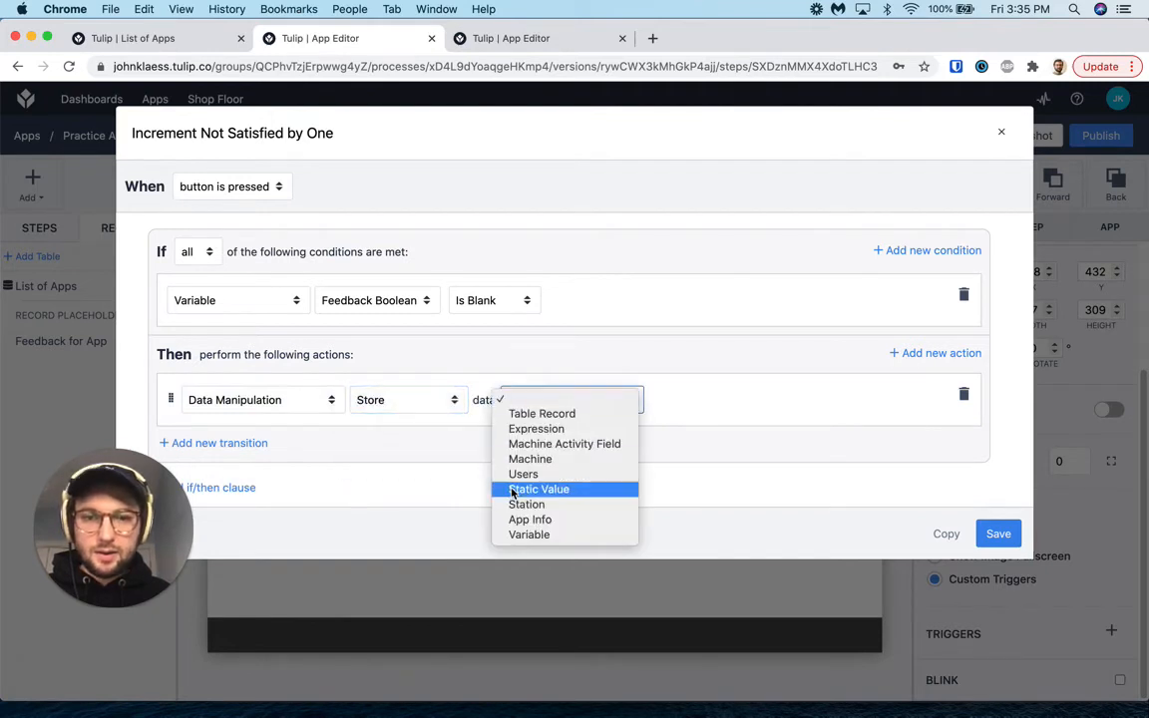
pyautogui.click(712, 417)
# Set the sad face action's stored value to Boolean no and its location to Feedback Boolean.
pyautogui.click(691, 402)
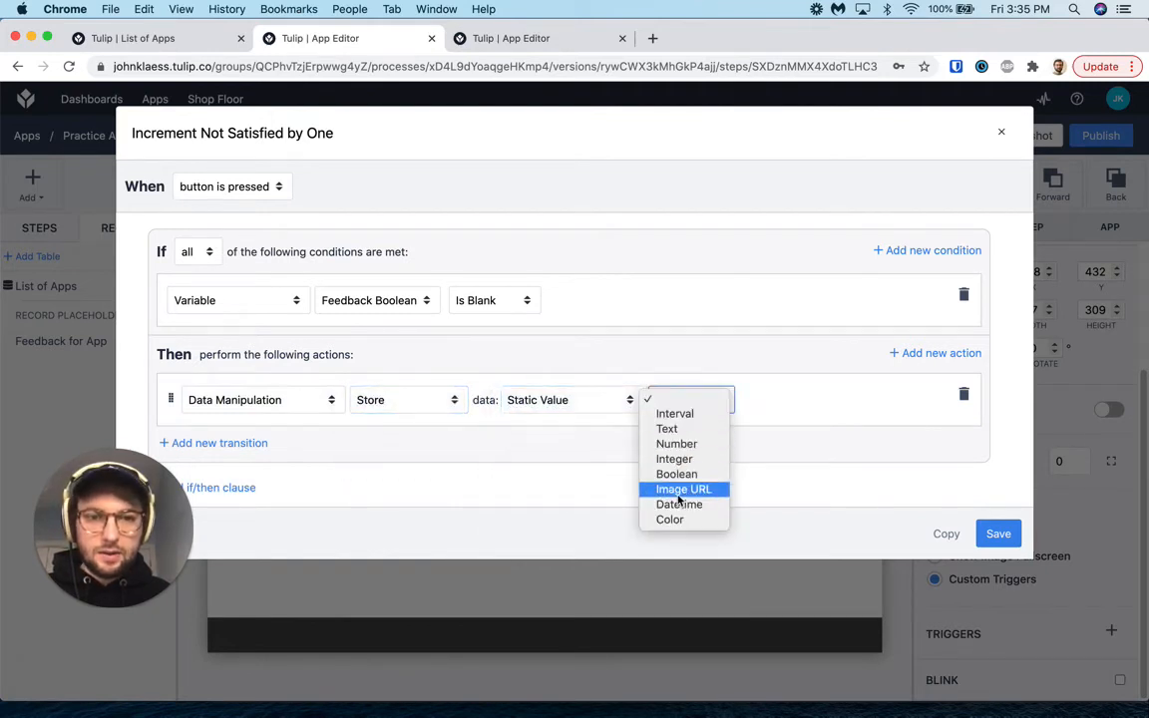
pyautogui.click(682, 475)
pyautogui.click(763, 400)
pyautogui.click(750, 429)
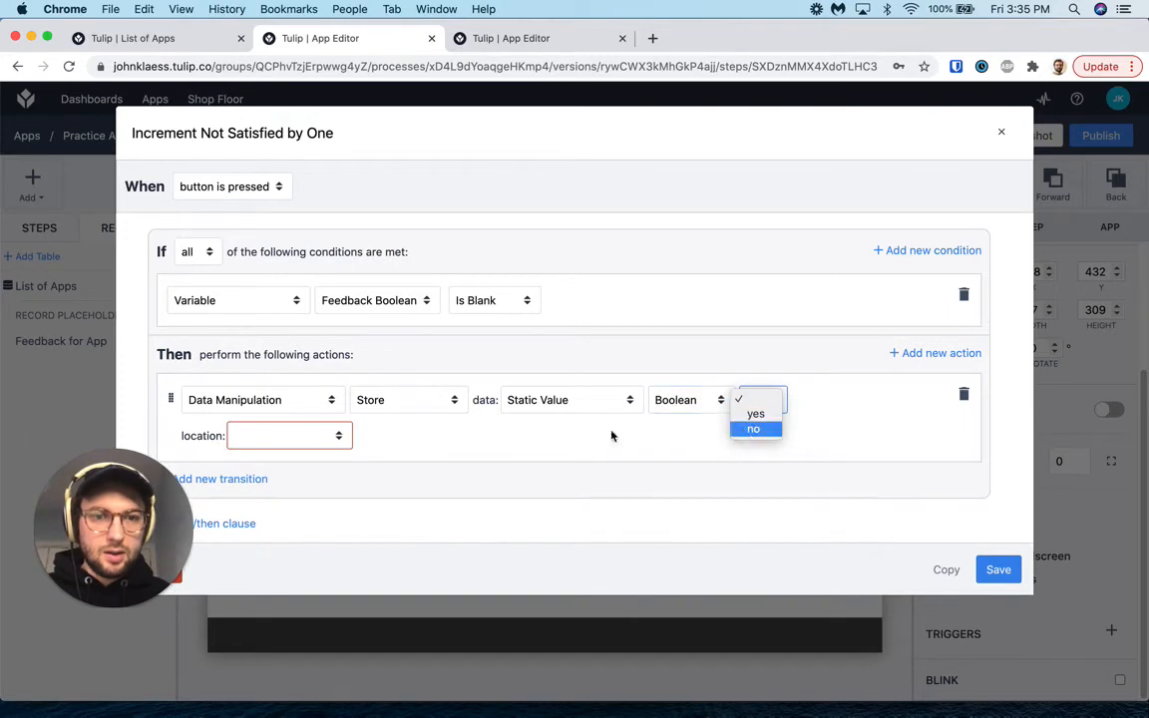
pyautogui.click(305, 444)
pyautogui.click(297, 454)
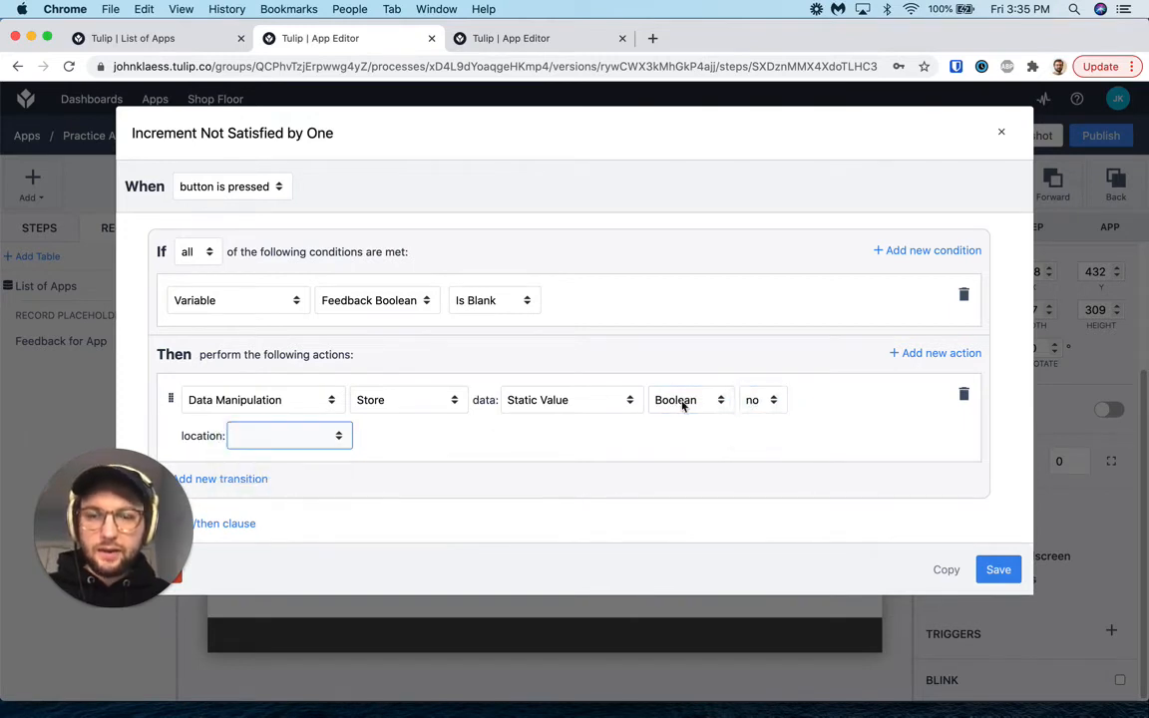
# Add a second Data Manipulation action to the sad face trigger that stores a Static Value.
pyautogui.click(937, 355)
pyautogui.scroll(-1, 324, 478)
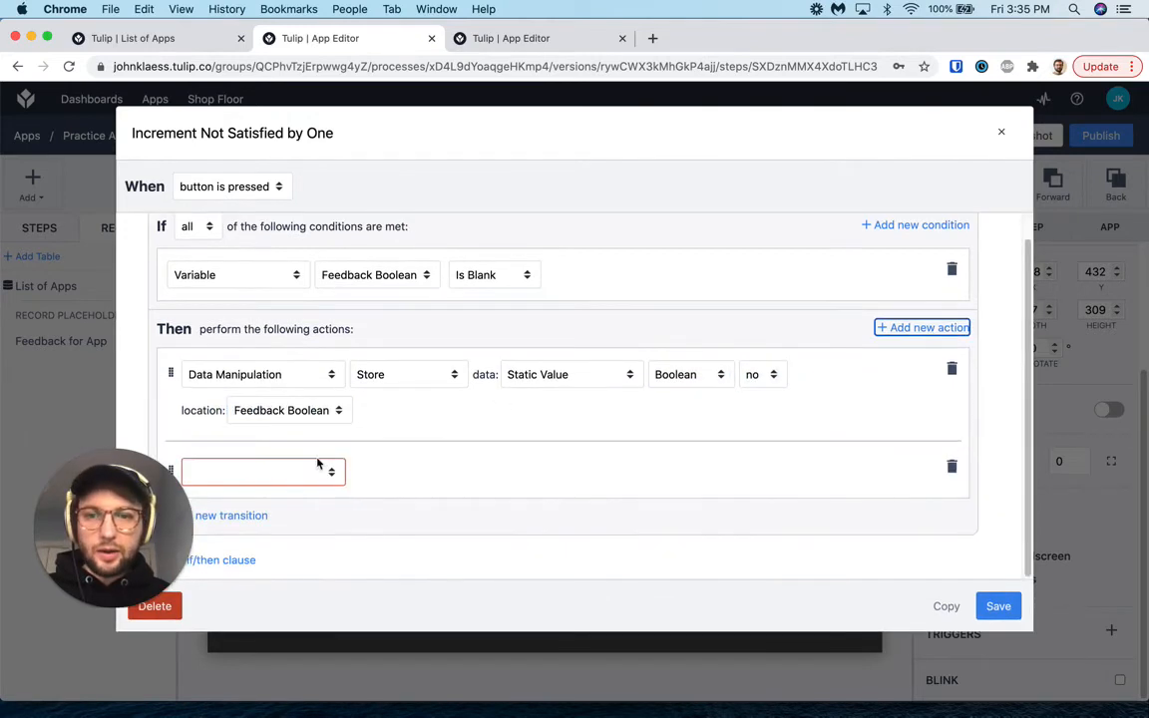
pyautogui.click(314, 469)
pyautogui.click(304, 500)
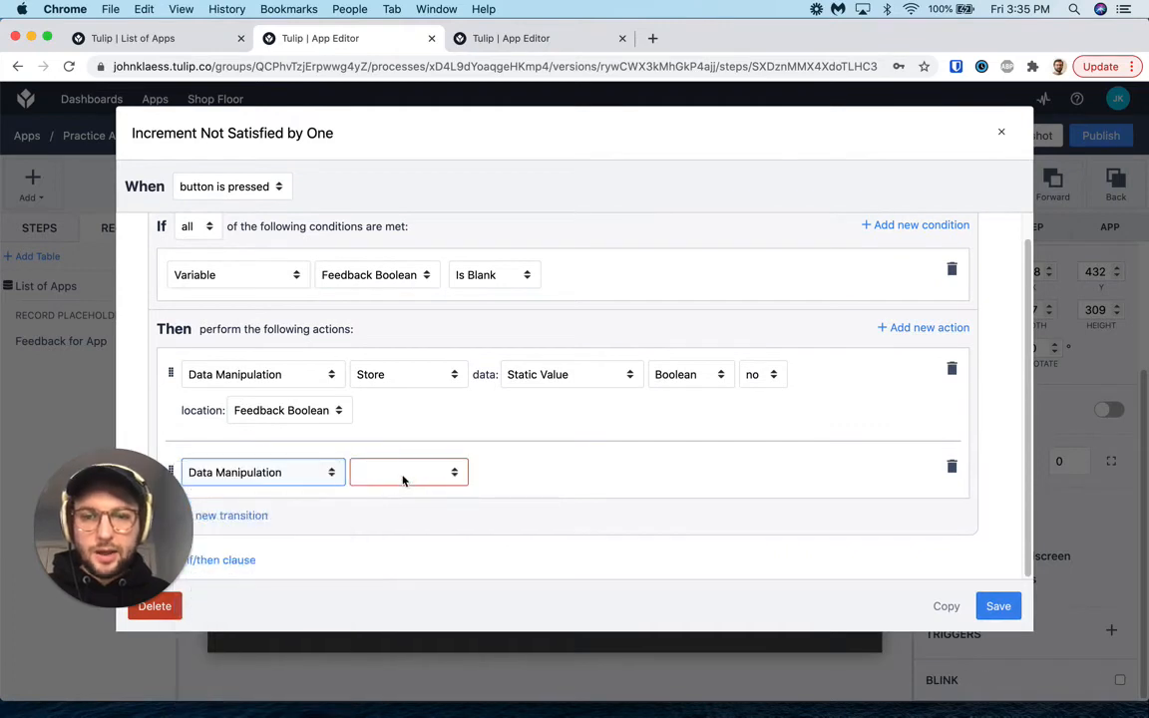
pyautogui.click(404, 472)
pyautogui.click(379, 532)
pyautogui.click(518, 473)
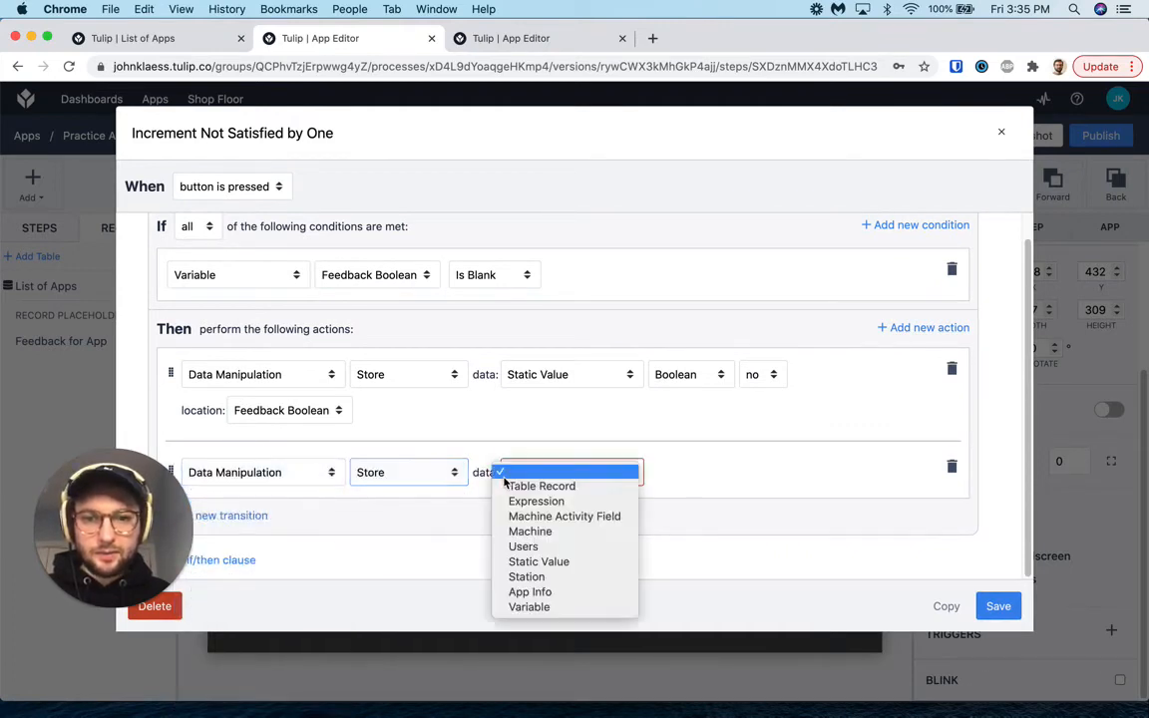
pyautogui.click(530, 564)
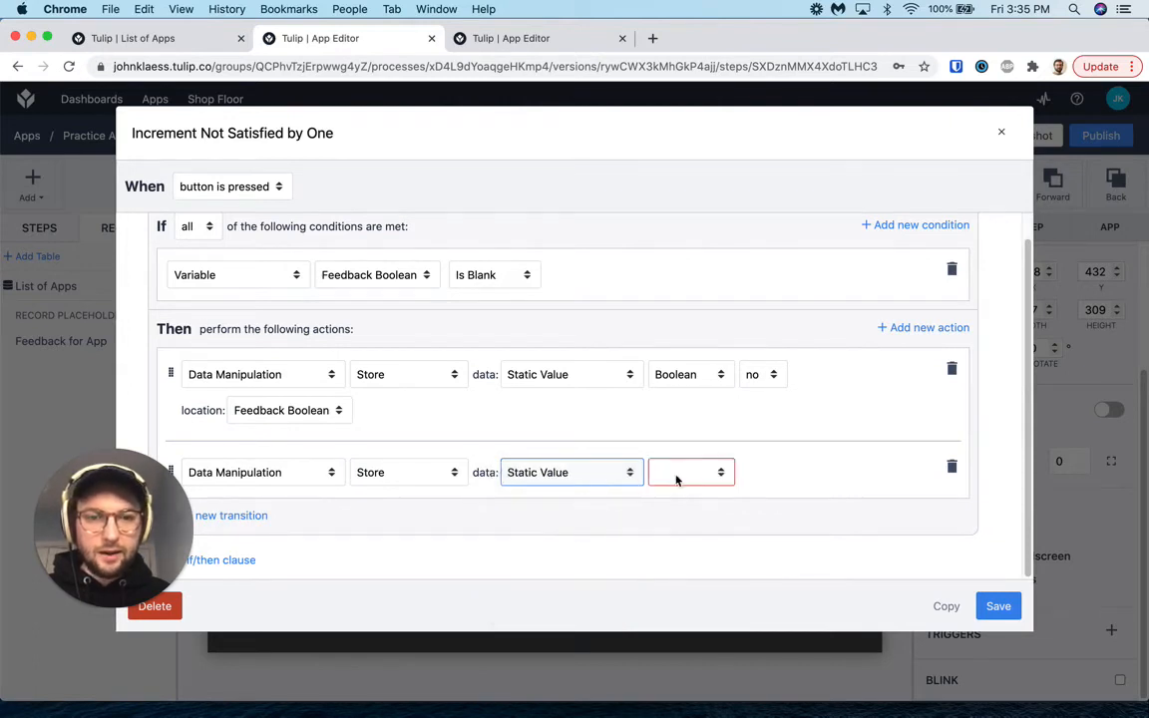
# Set the second action's stored value to a red Color with location unsatisfied, and save the sad face trigger.
pyautogui.click(688, 472)
pyautogui.click(668, 592)
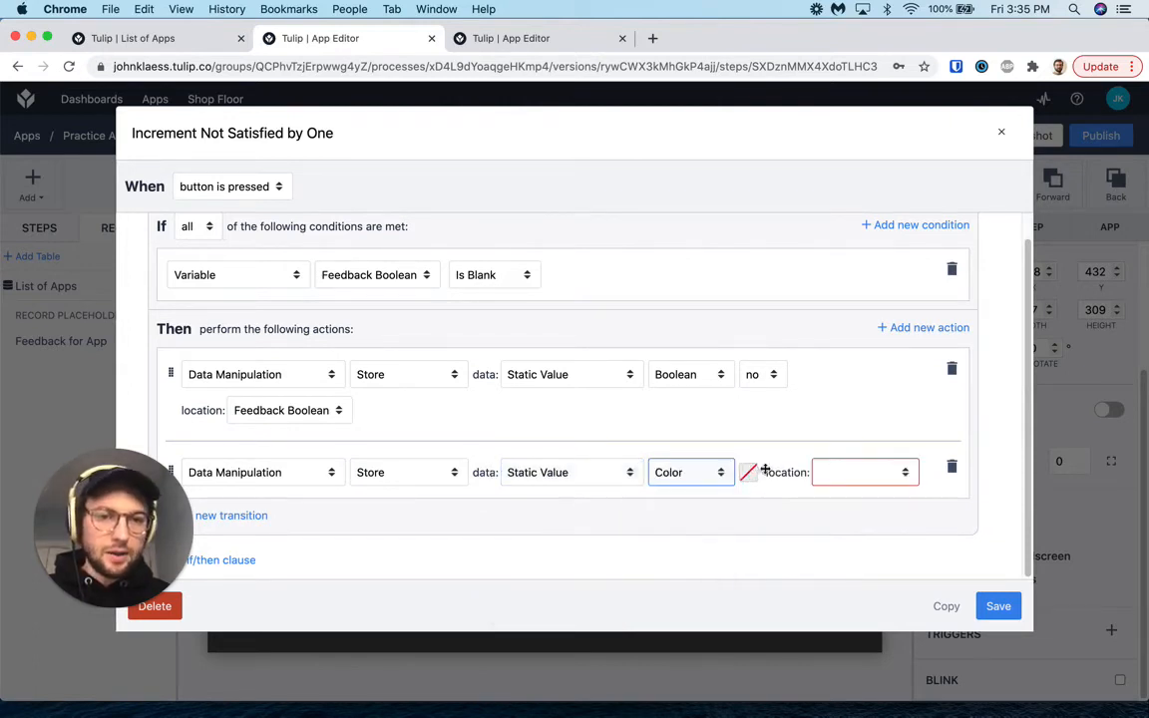
pyautogui.click(750, 472)
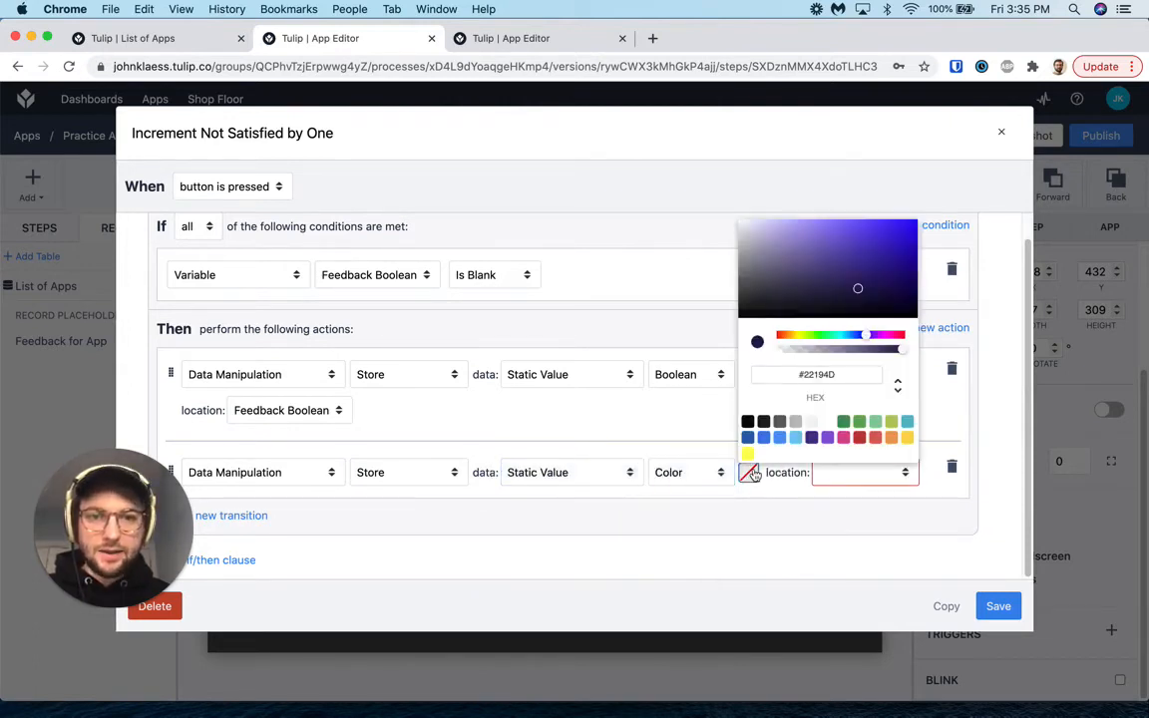
pyautogui.click(859, 439)
pyautogui.click(871, 480)
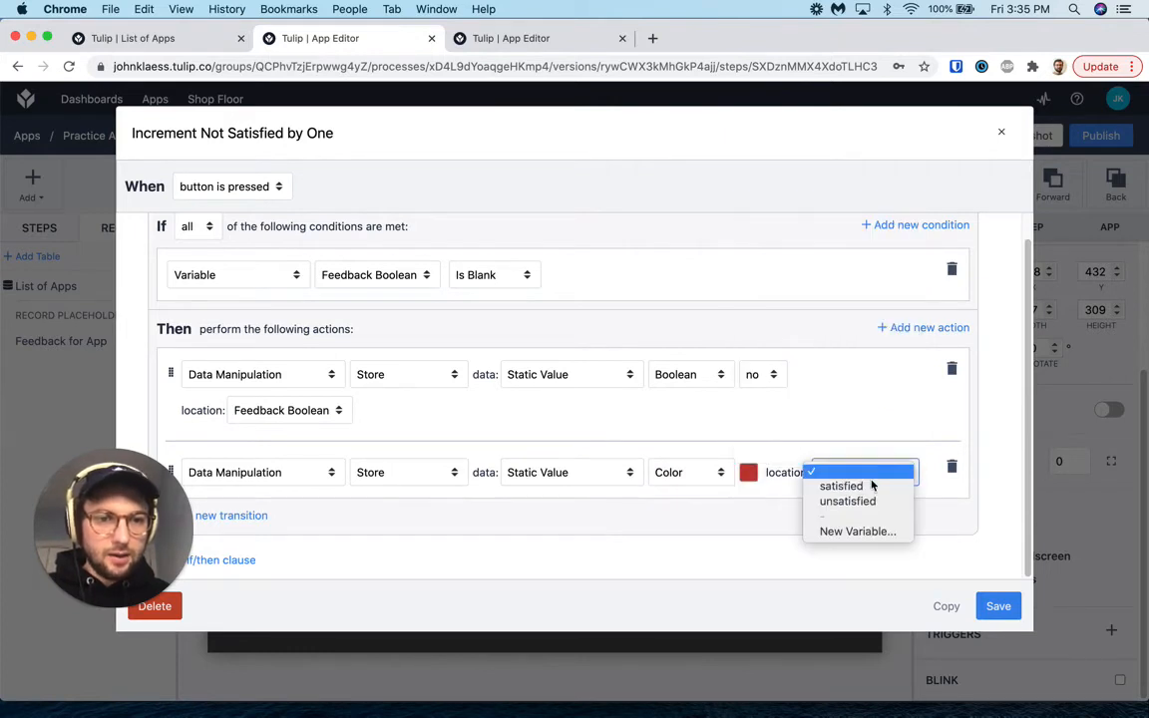
pyautogui.click(870, 499)
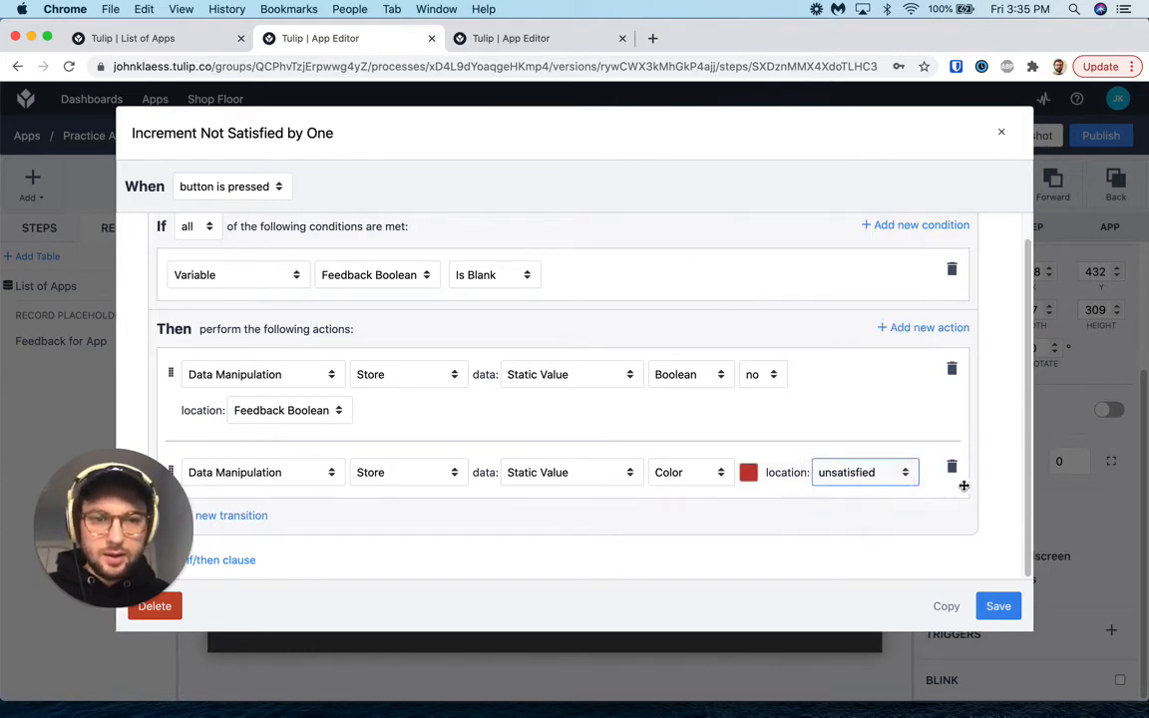
pyautogui.click(998, 606)
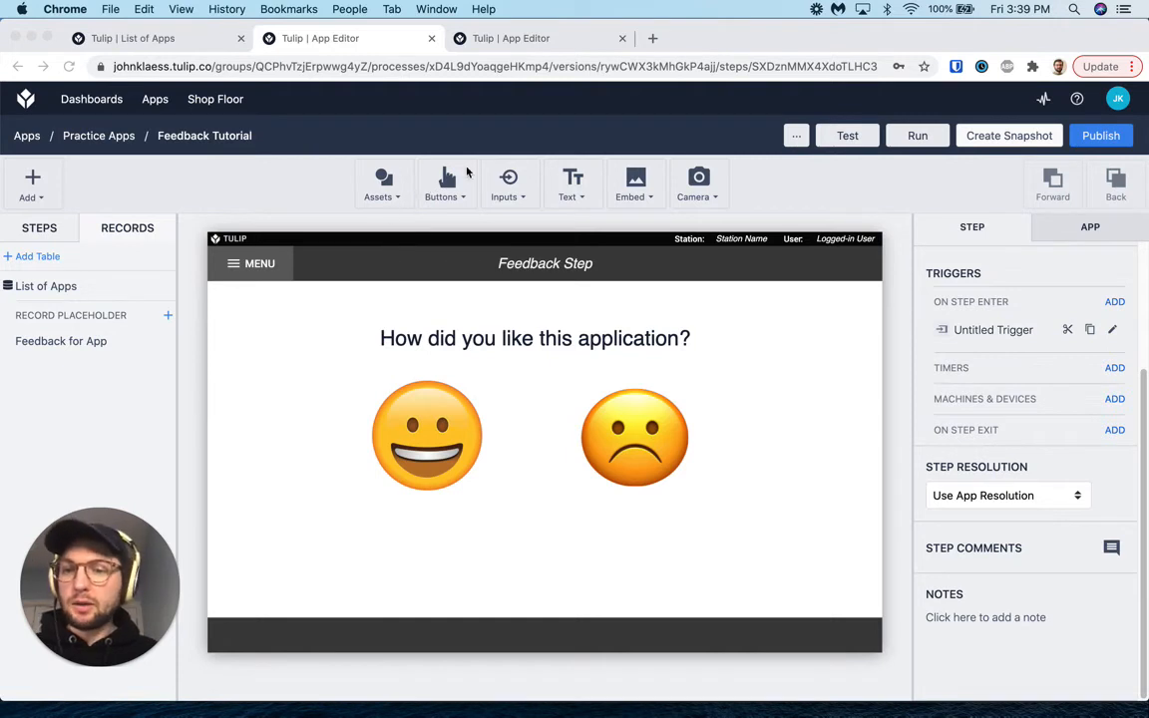
# Add a Complete button to the Feedback Step and place it at the right end of the footer bar.
pyautogui.click(460, 198)
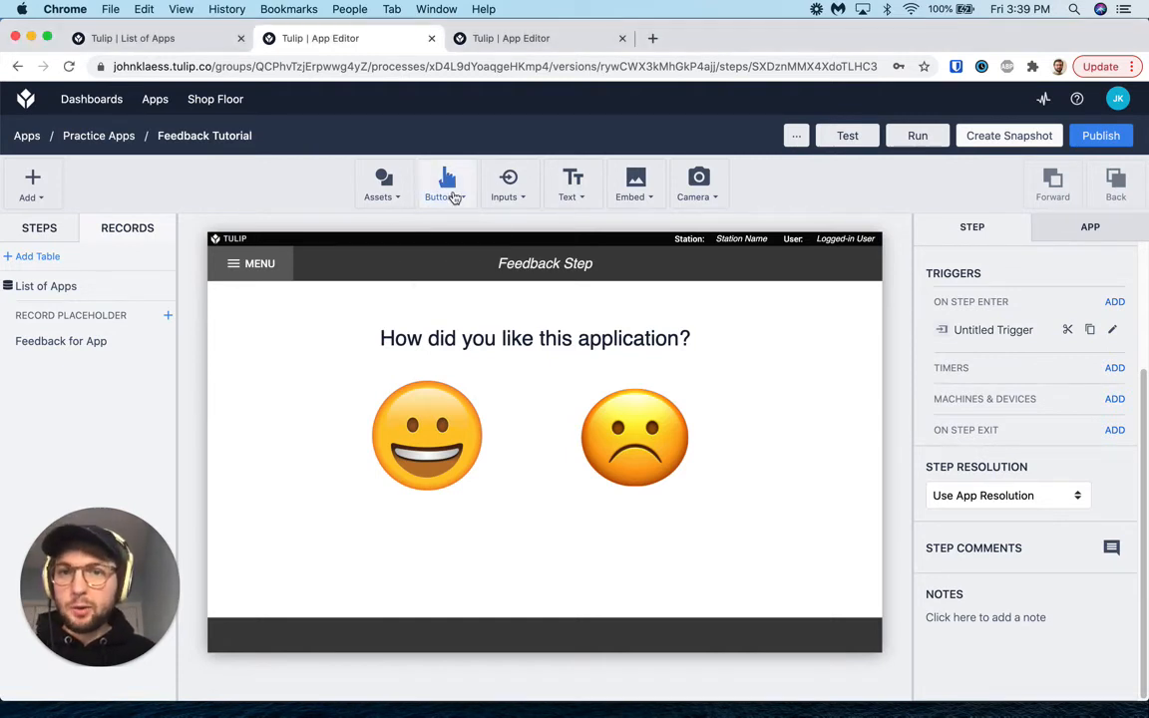
pyautogui.click(456, 197)
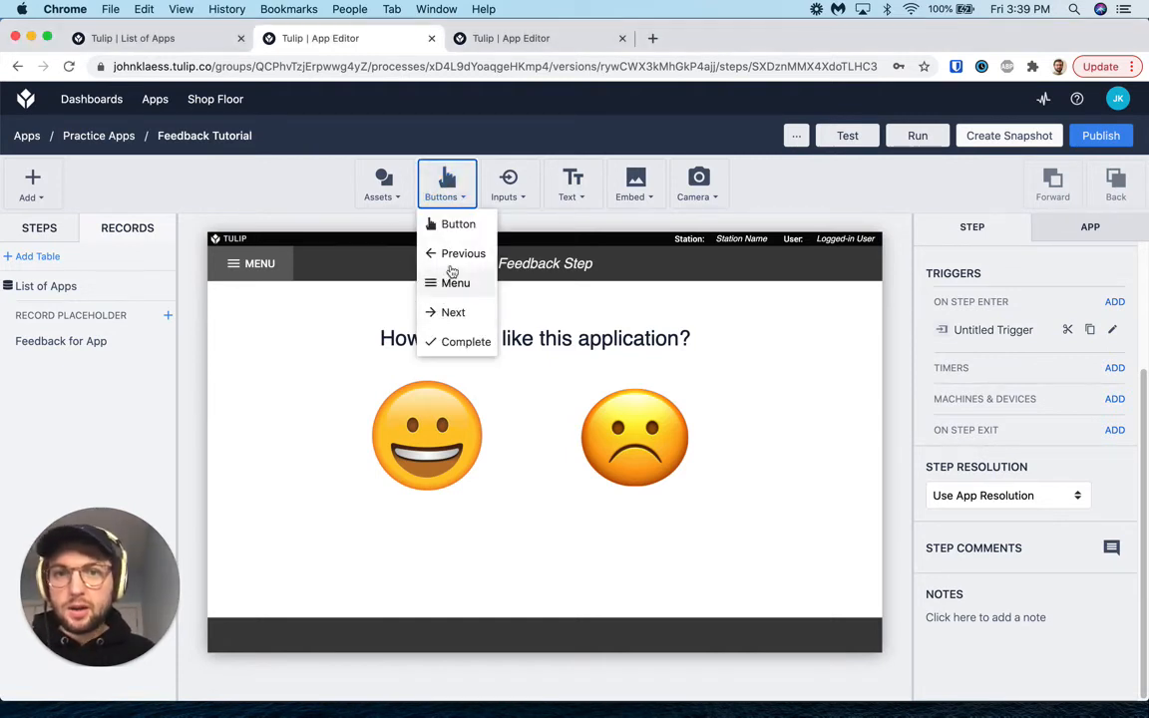
pyautogui.click(462, 342)
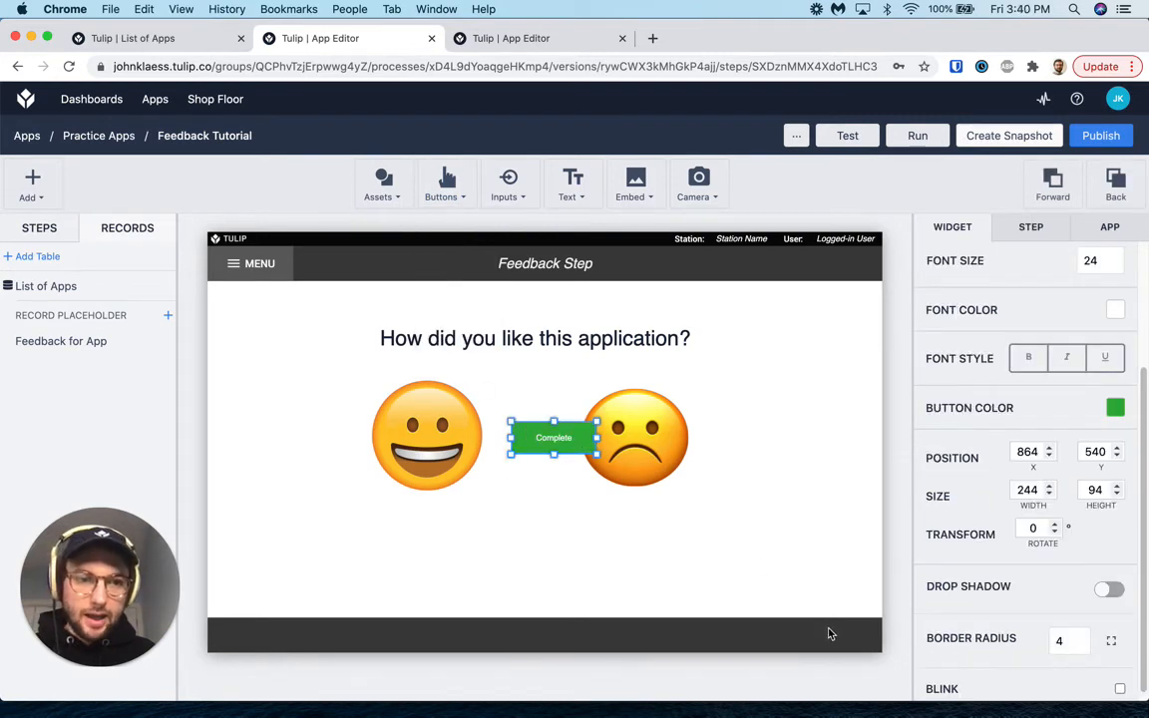
pyautogui.moveTo(536, 440); pyautogui.dragTo(791, 656)
# Add a condition to the Complete button's Complete App trigger requiring that the variable Feedback Boolean Is True.
pyautogui.scroll(-1, 980, 487)
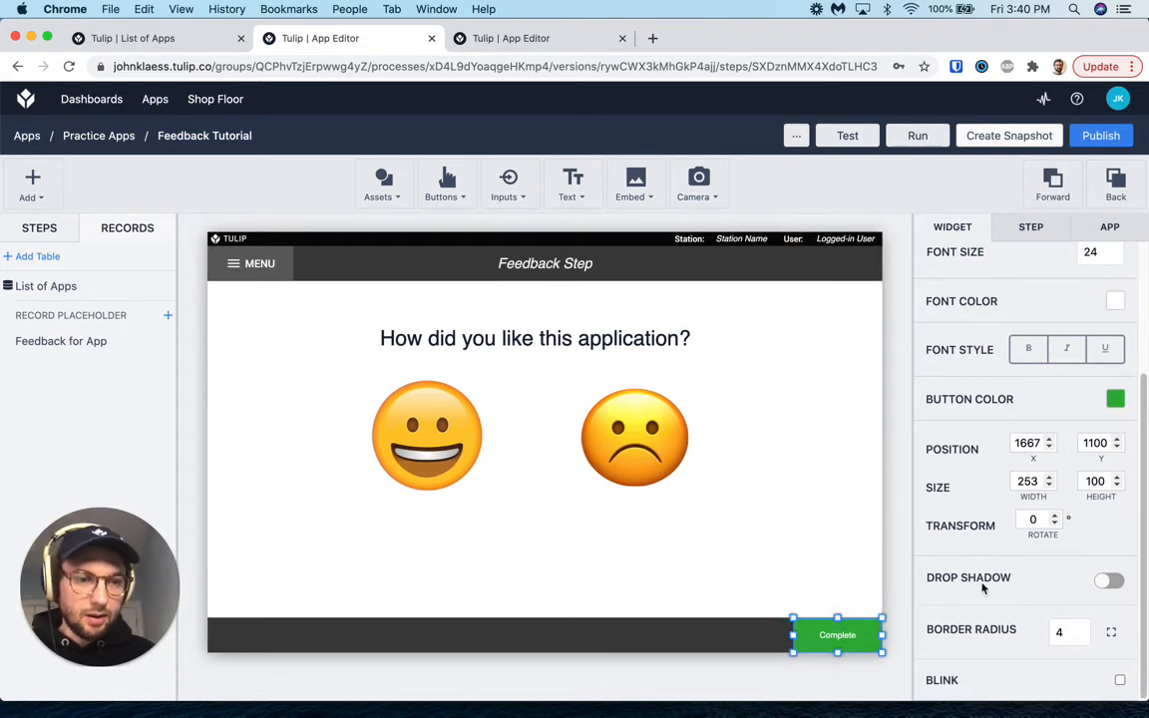
pyautogui.scroll(3, 977, 485)
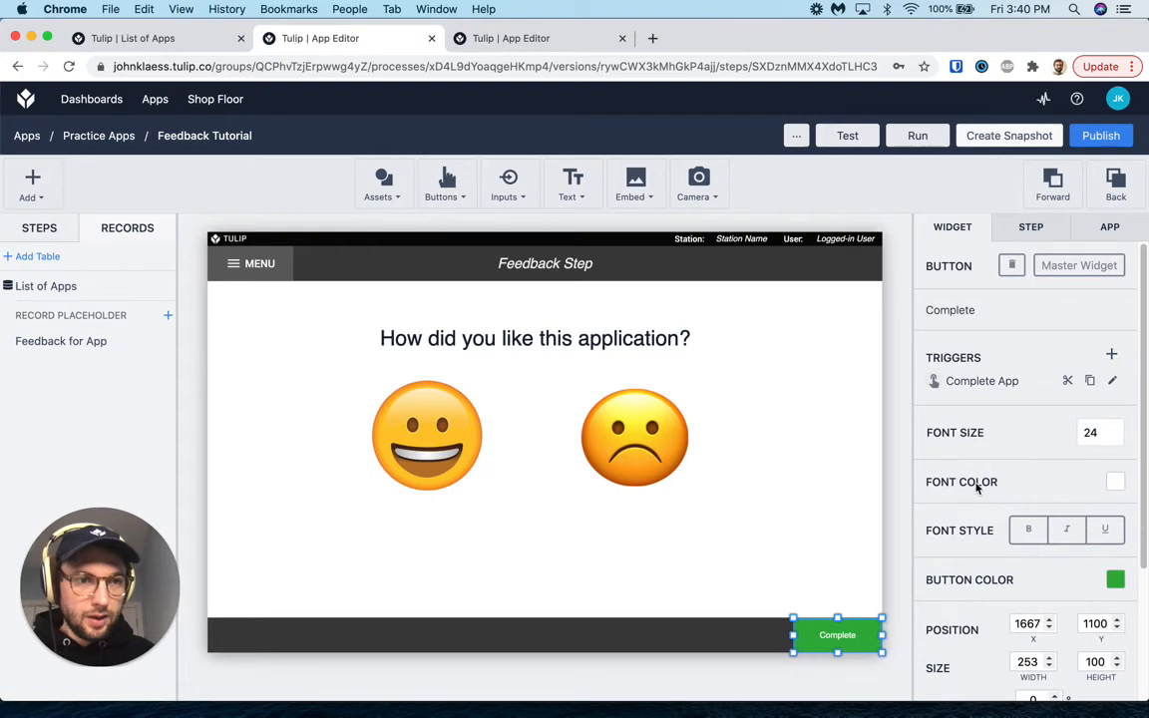
pyautogui.click(1113, 381)
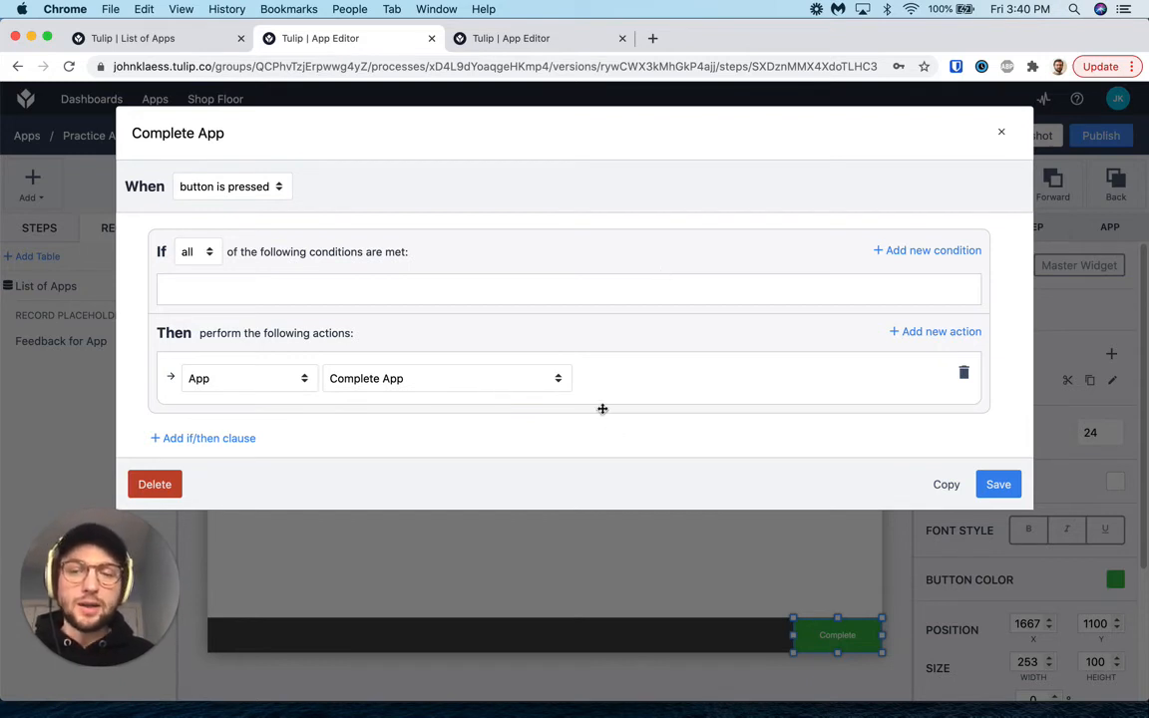
pyautogui.click(942, 251)
pyautogui.click(271, 311)
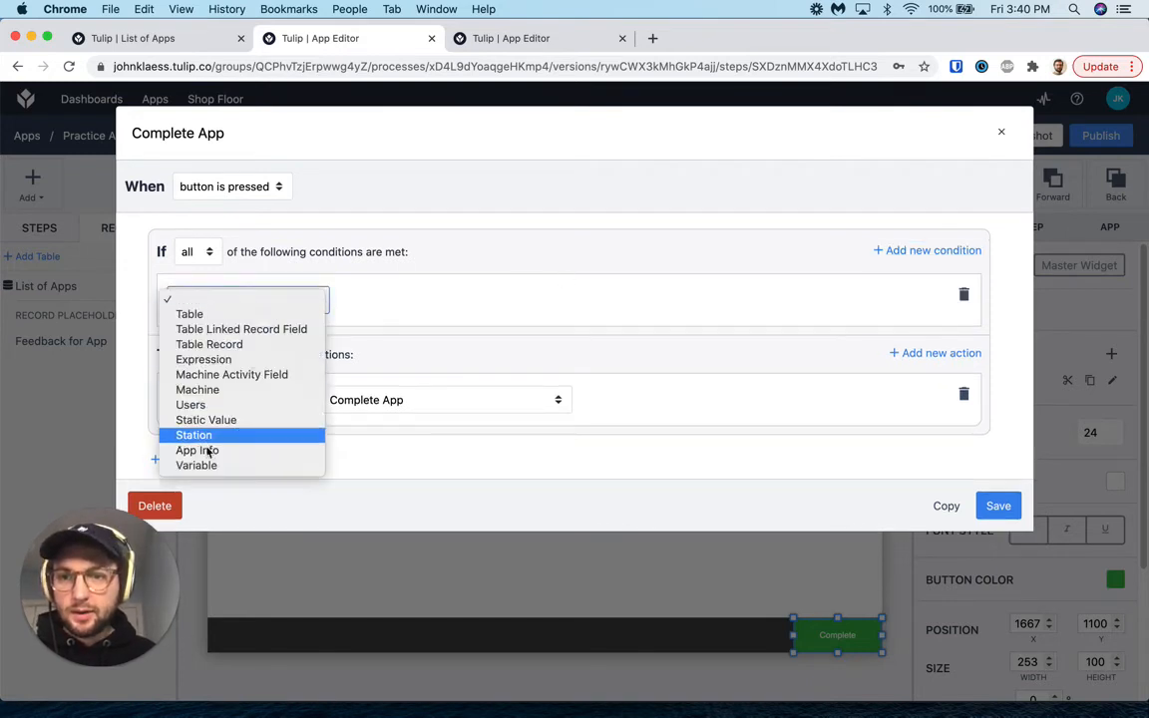
pyautogui.click(215, 464)
pyautogui.click(396, 305)
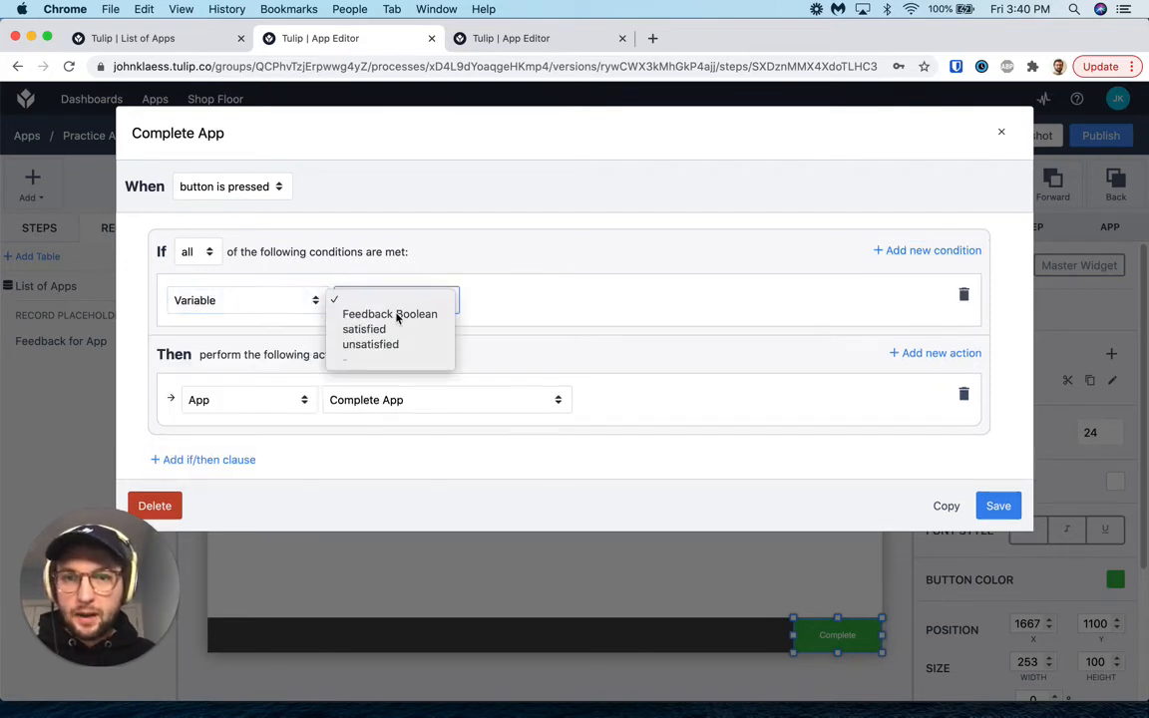
pyautogui.click(398, 314)
pyautogui.click(514, 301)
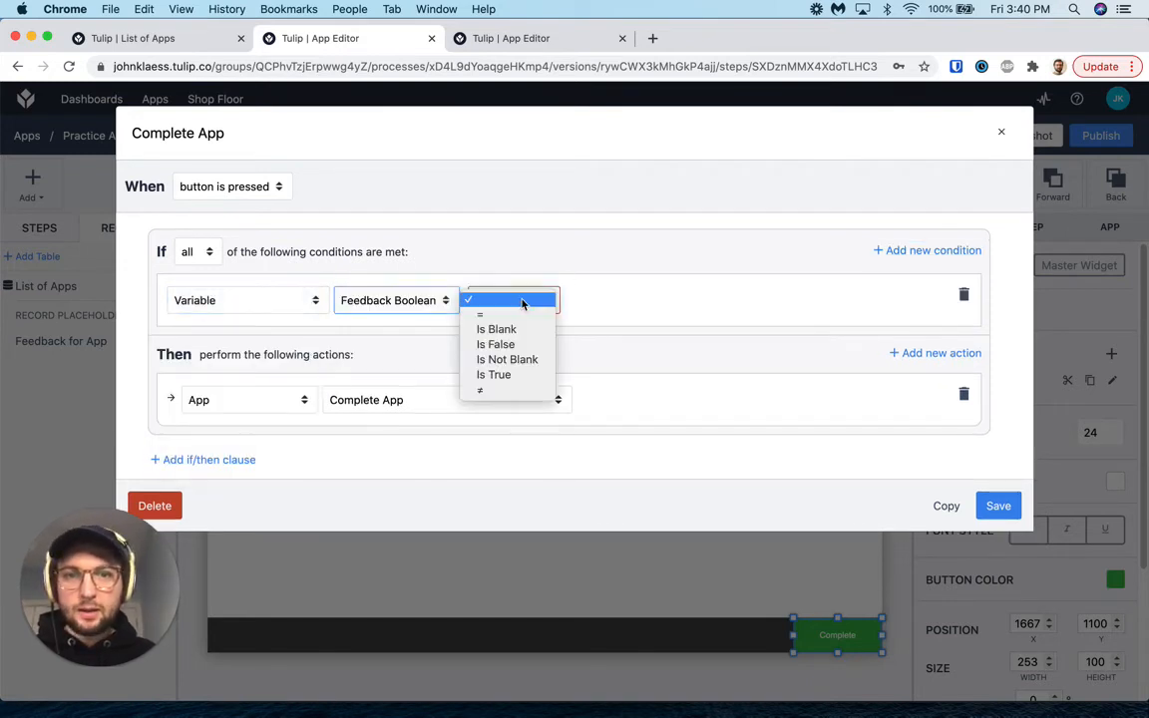
pyautogui.click(518, 376)
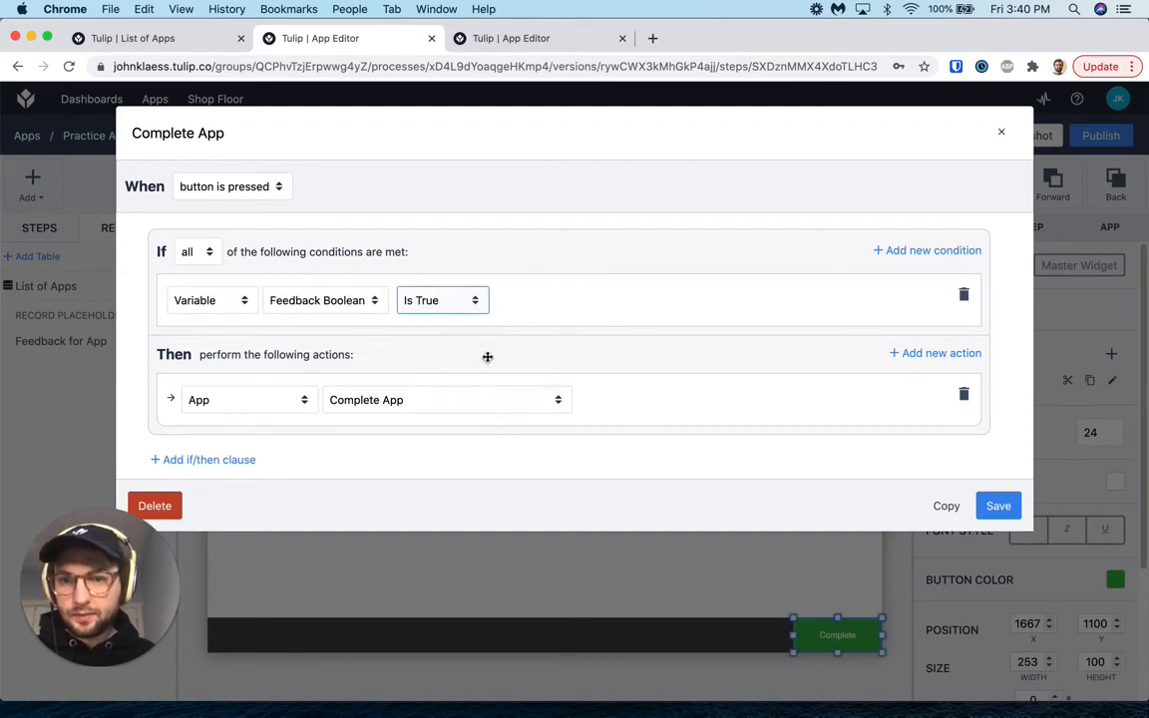
# Add a Data Manipulation action with Increment Value to the Complete App trigger's first clause.
pyautogui.click(903, 355)
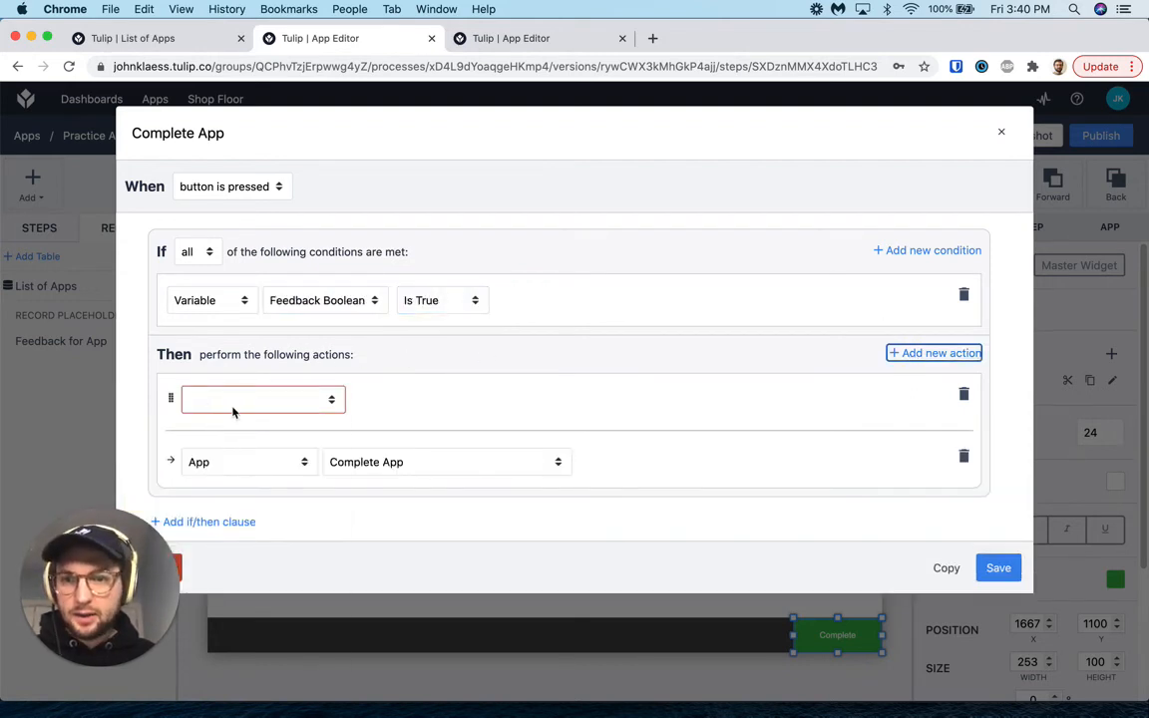
pyautogui.click(232, 407)
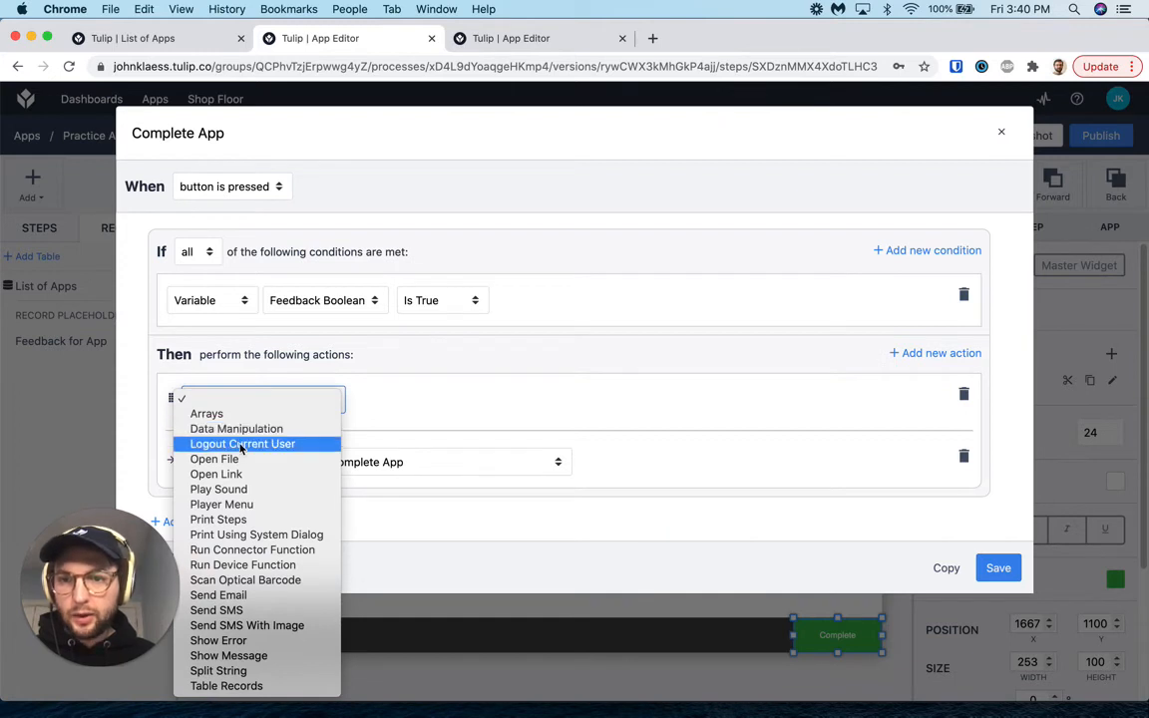
pyautogui.click(227, 428)
pyautogui.click(387, 409)
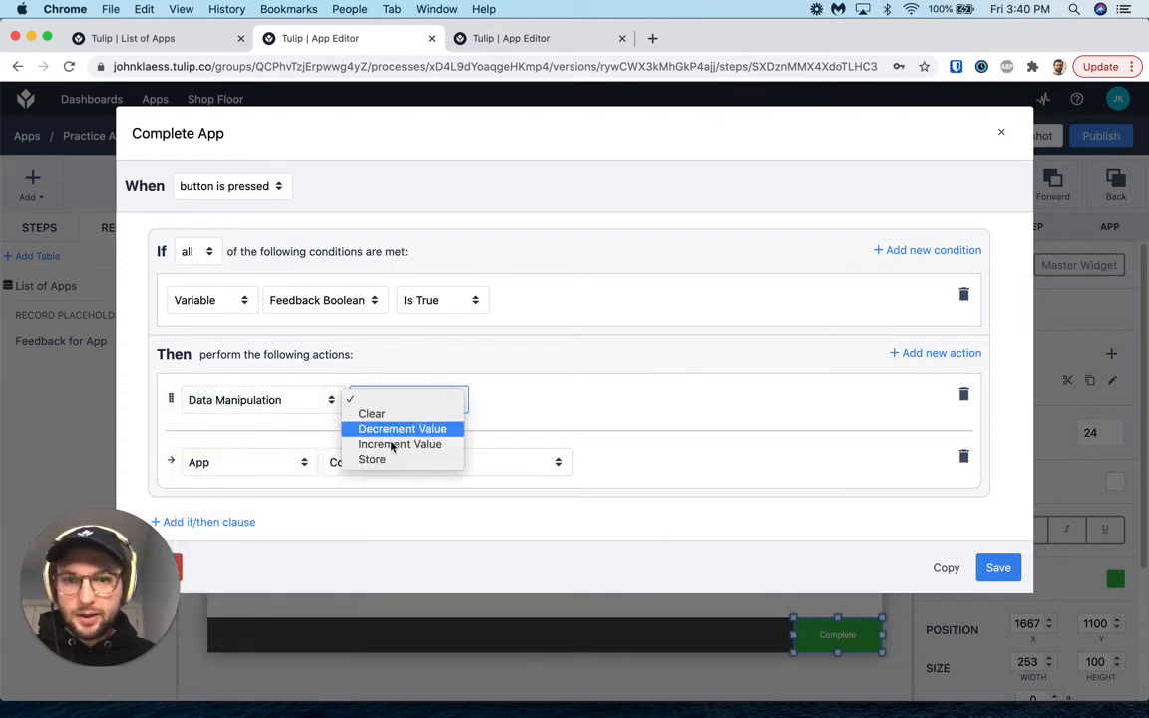
pyautogui.click(424, 444)
# Target the increment action at the Liked App field of the table record Feedback for App.
pyautogui.click(513, 404)
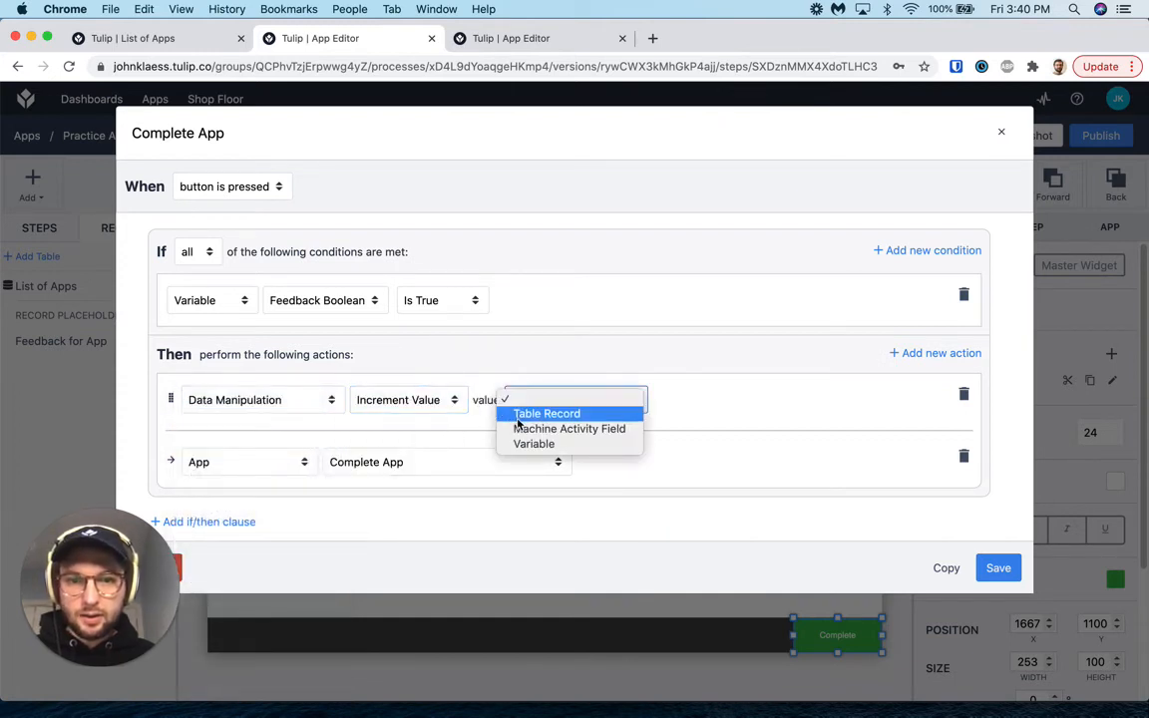
pyautogui.click(533, 413)
pyautogui.click(704, 404)
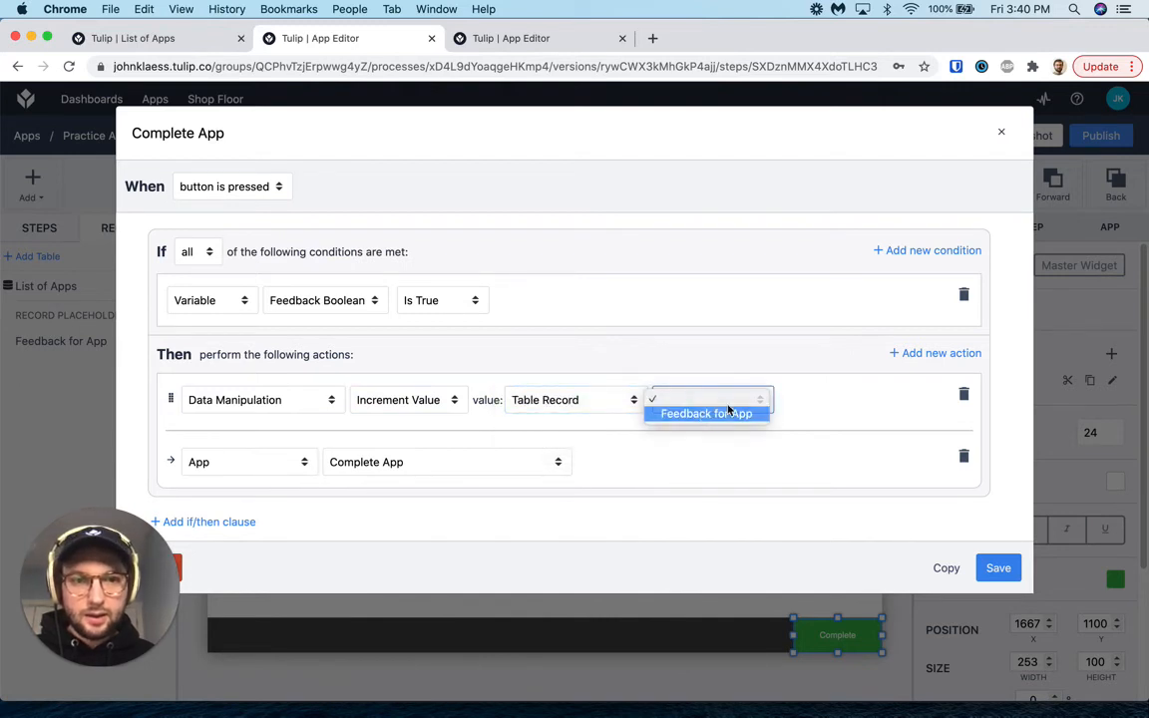
pyautogui.click(710, 413)
pyautogui.click(803, 401)
pyautogui.click(808, 413)
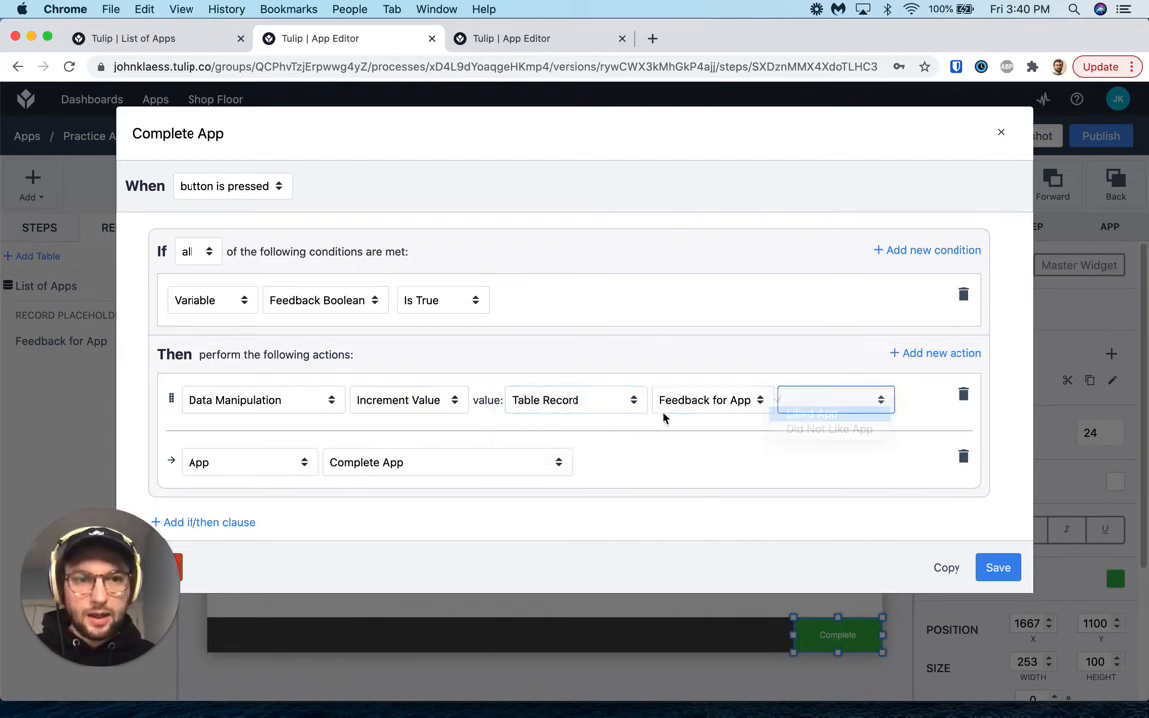
# Set the Liked App increment amount to a Static Value of type Number equal to 1.
pyautogui.click(226, 437)
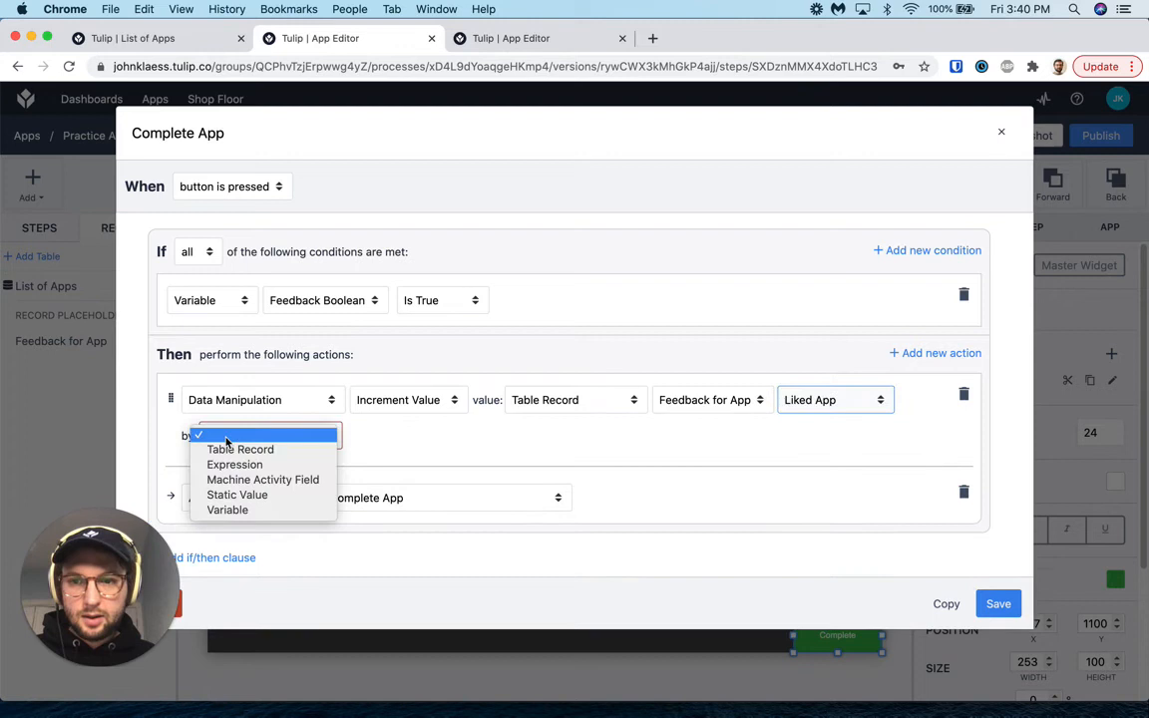
pyautogui.click(236, 495)
pyautogui.click(375, 436)
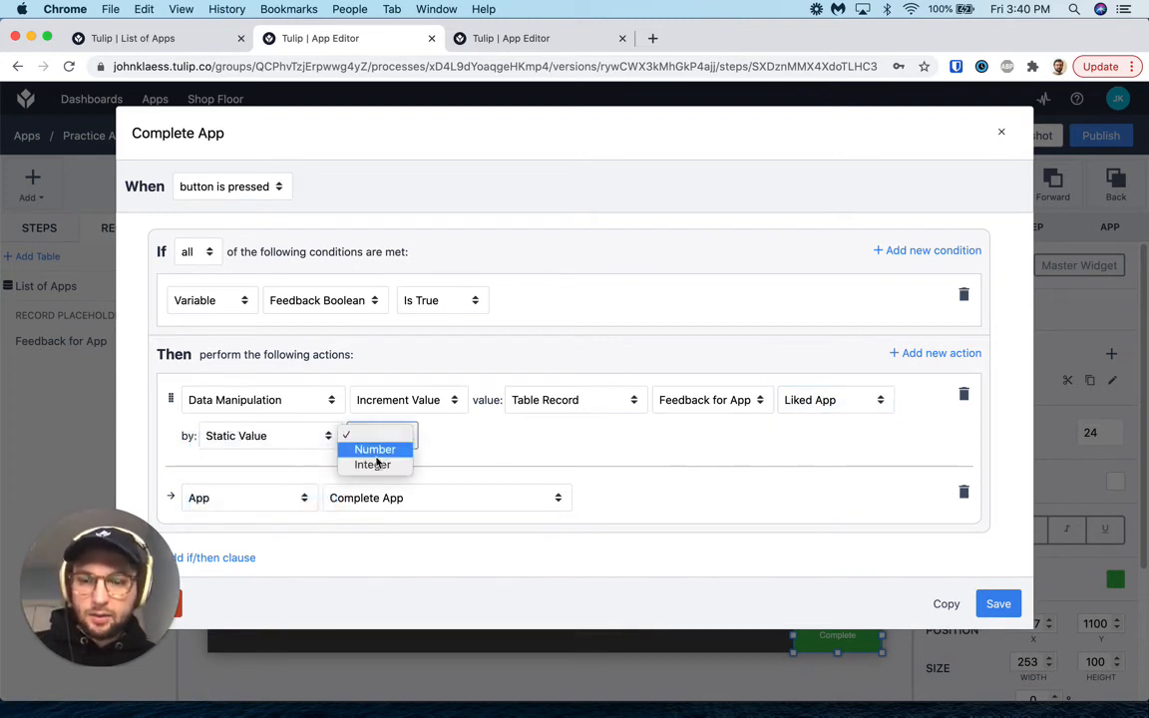
pyautogui.click(369, 448)
pyautogui.click(516, 442)
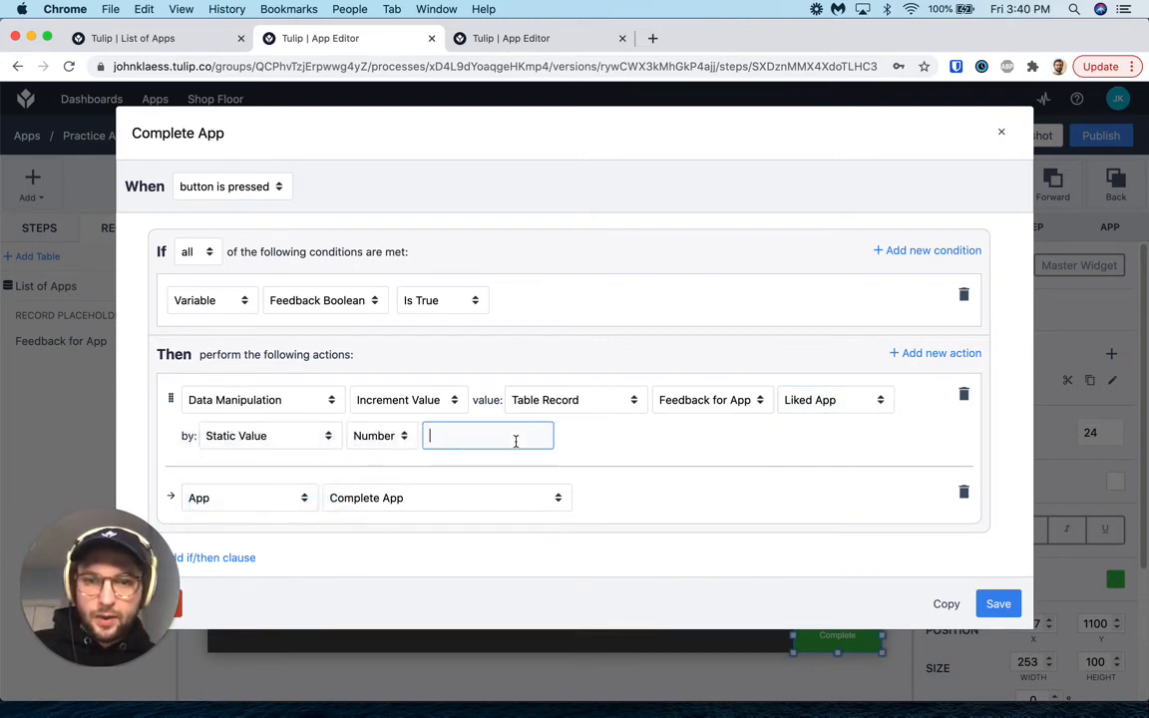
pyautogui.click(571, 412)
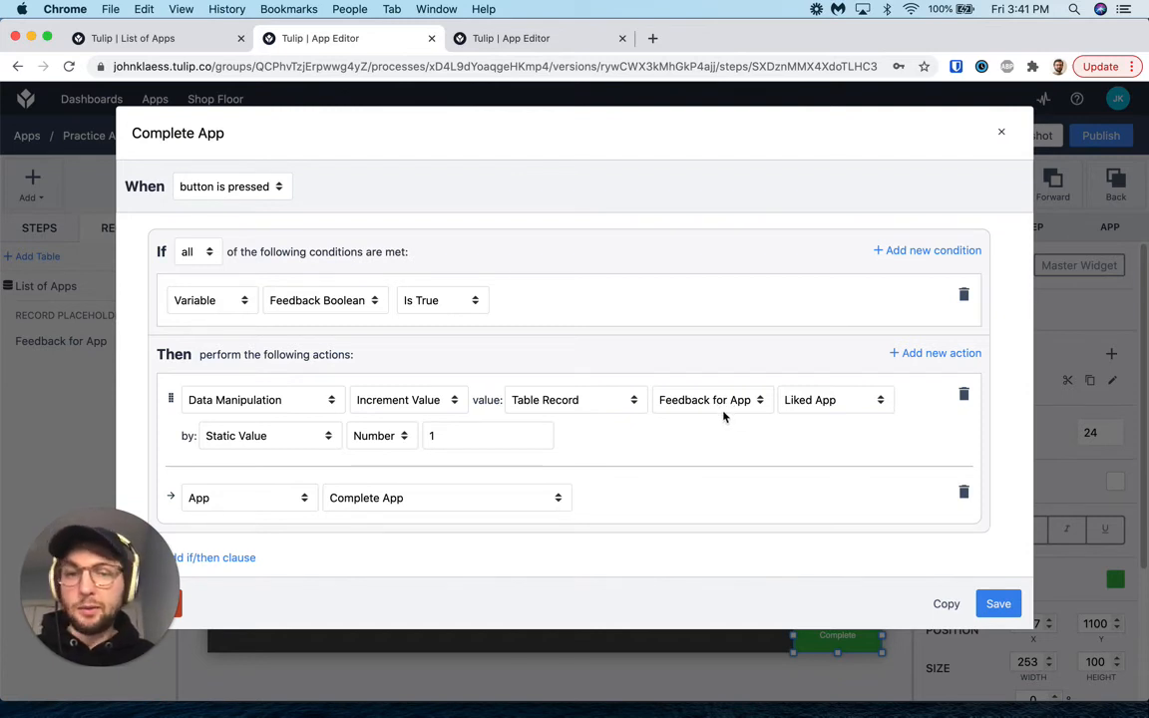
# Add an else-if clause to the Complete App trigger with the condition that the variable Feedback Boolean Is False.
pyautogui.click(238, 559)
pyautogui.scroll(-3, 420, 385)
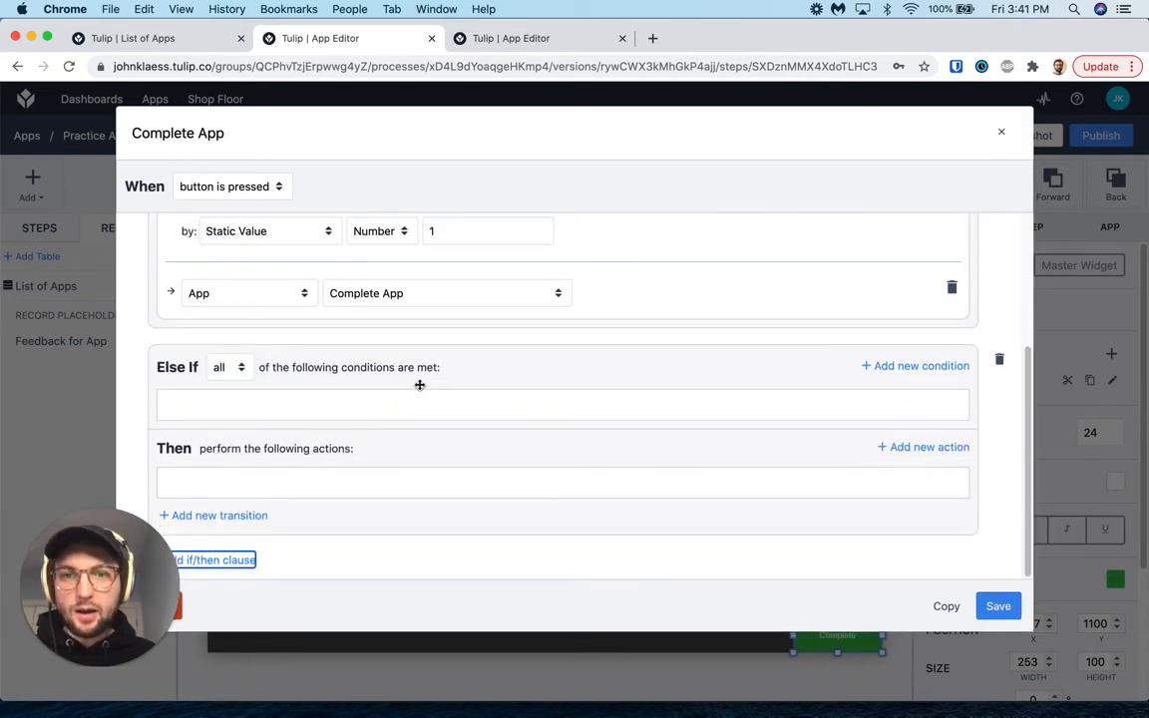
pyautogui.click(912, 366)
pyautogui.click(244, 415)
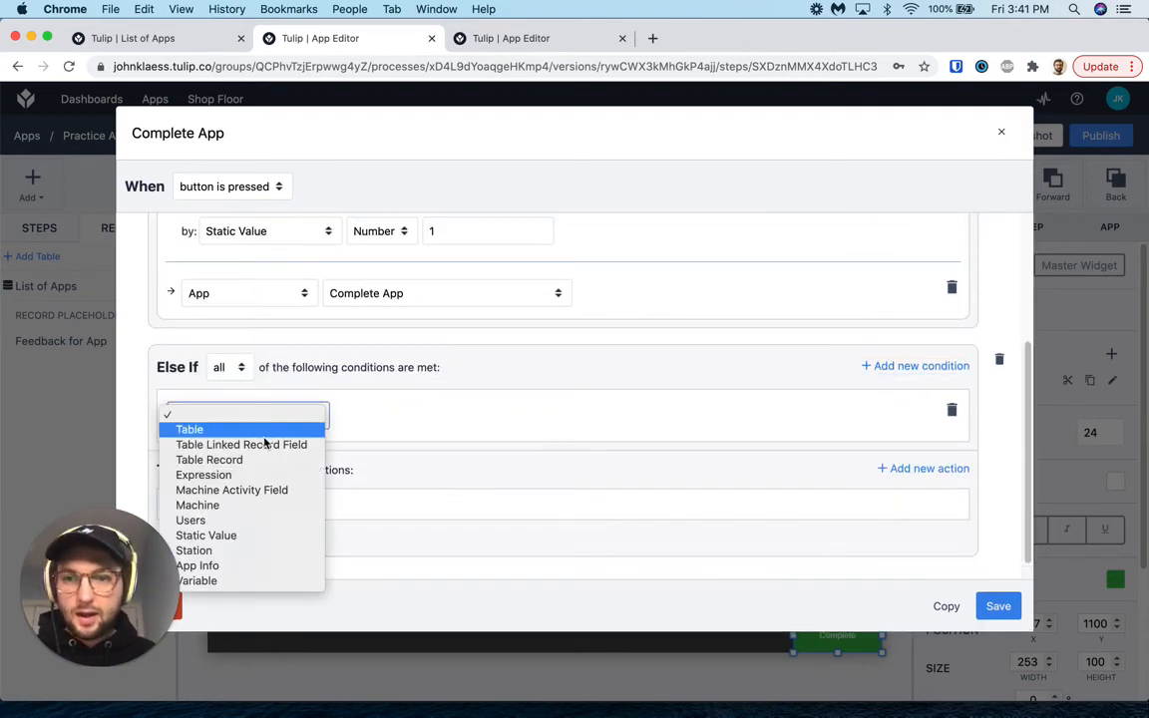
pyautogui.click(249, 580)
pyautogui.click(372, 419)
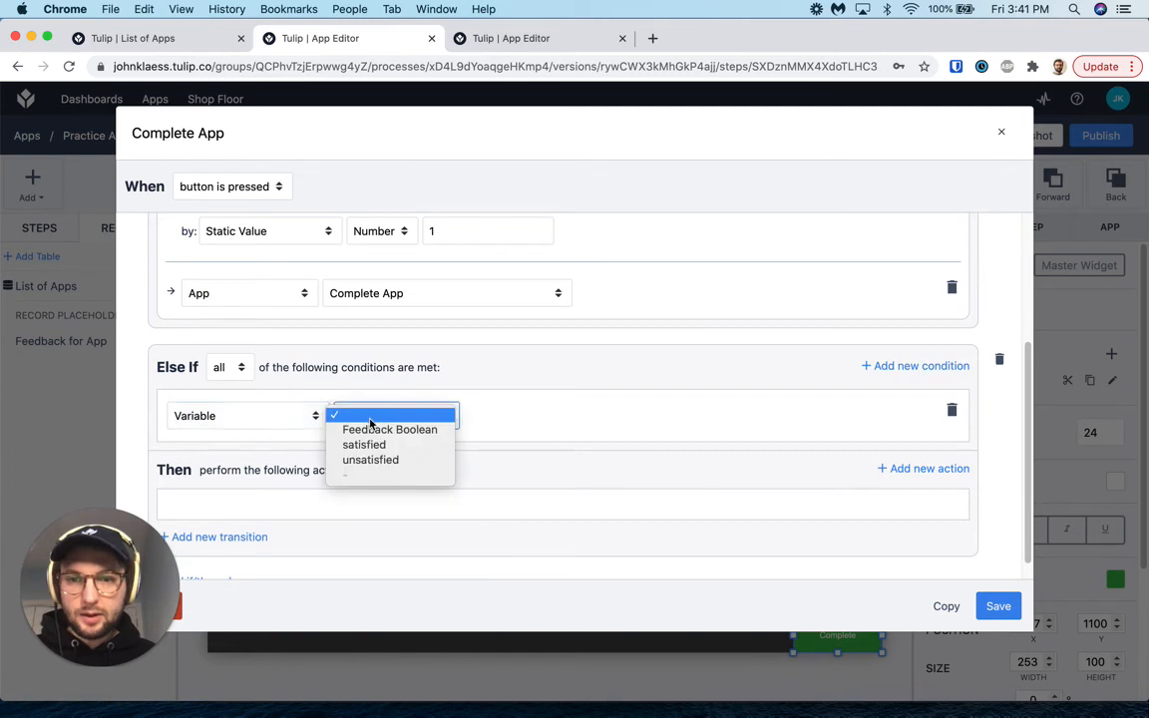
pyautogui.click(423, 430)
pyautogui.click(489, 412)
pyautogui.click(481, 459)
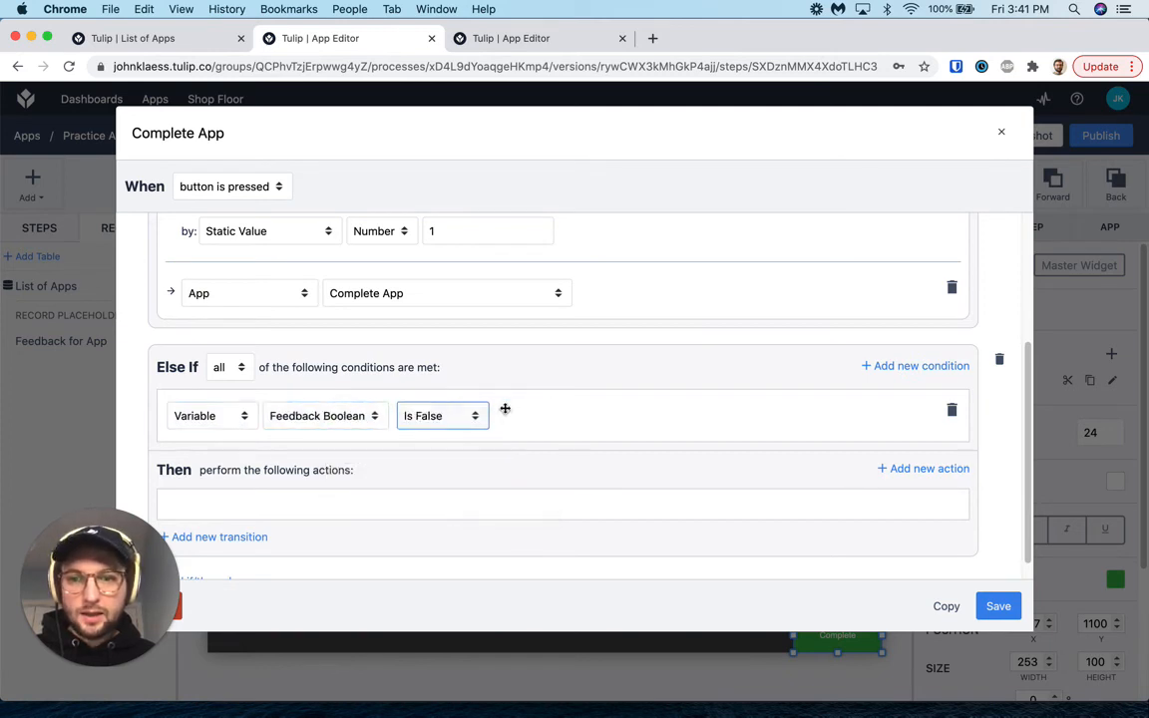
# Add a Data Manipulation action with Decrement Value to the Complete App trigger's else-if clause.
pyautogui.scroll(-1, 545, 423)
pyautogui.click(924, 449)
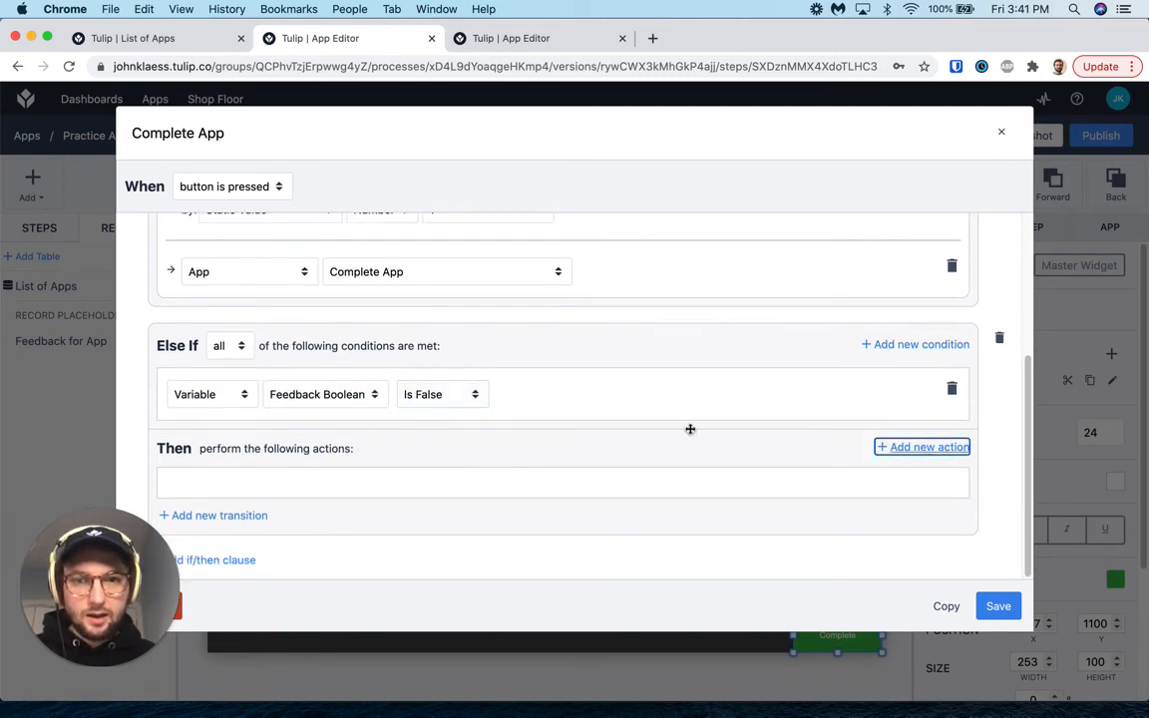
pyautogui.click(263, 494)
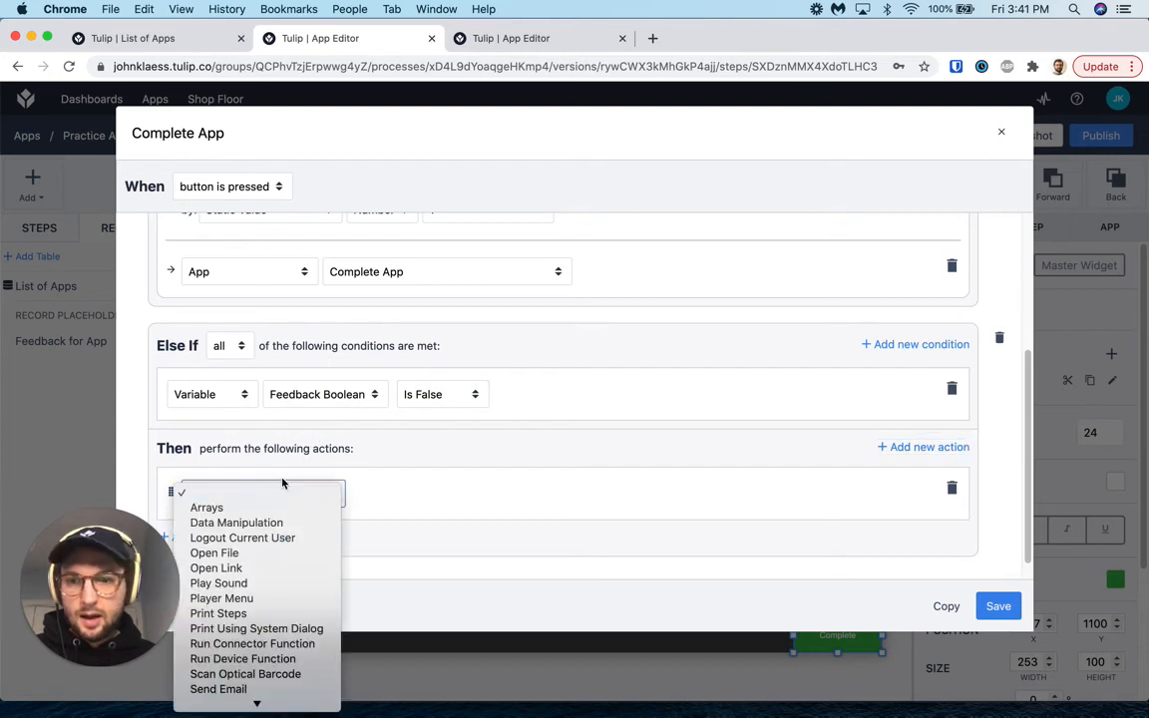
pyautogui.click(236, 523)
pyautogui.click(429, 498)
pyautogui.click(396, 523)
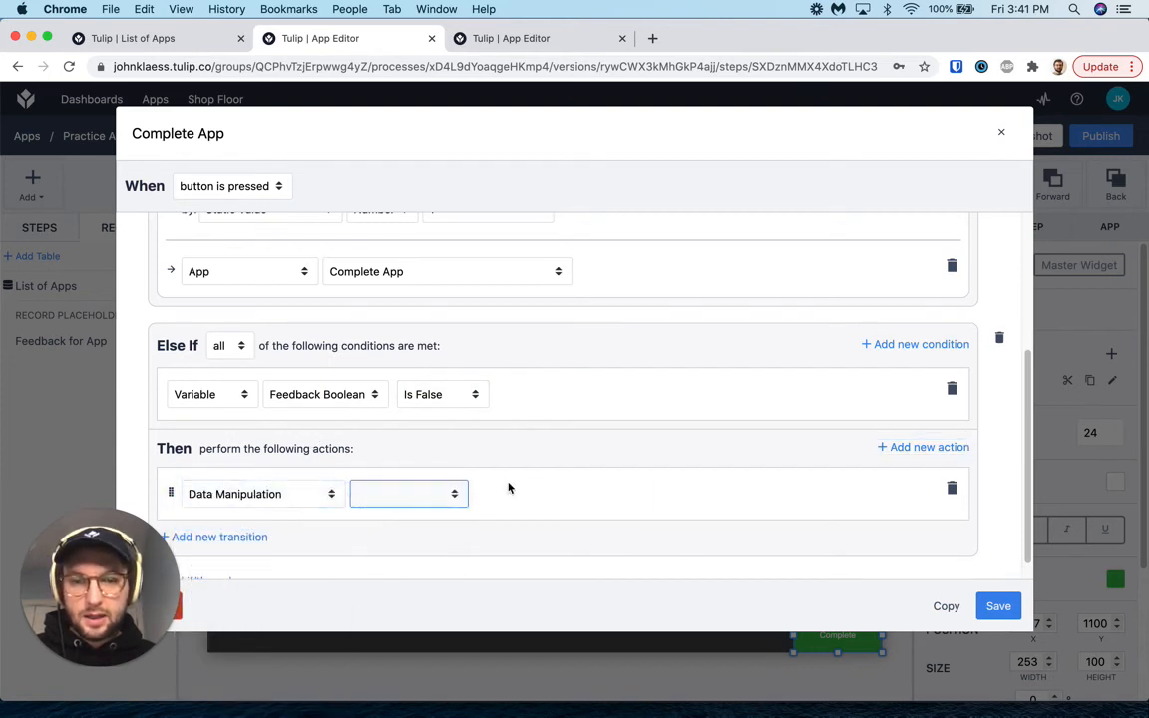
# Target the else-if clause's decrement action at the Did Not Like App field of the table record Feedback for App.
pyautogui.click(523, 494)
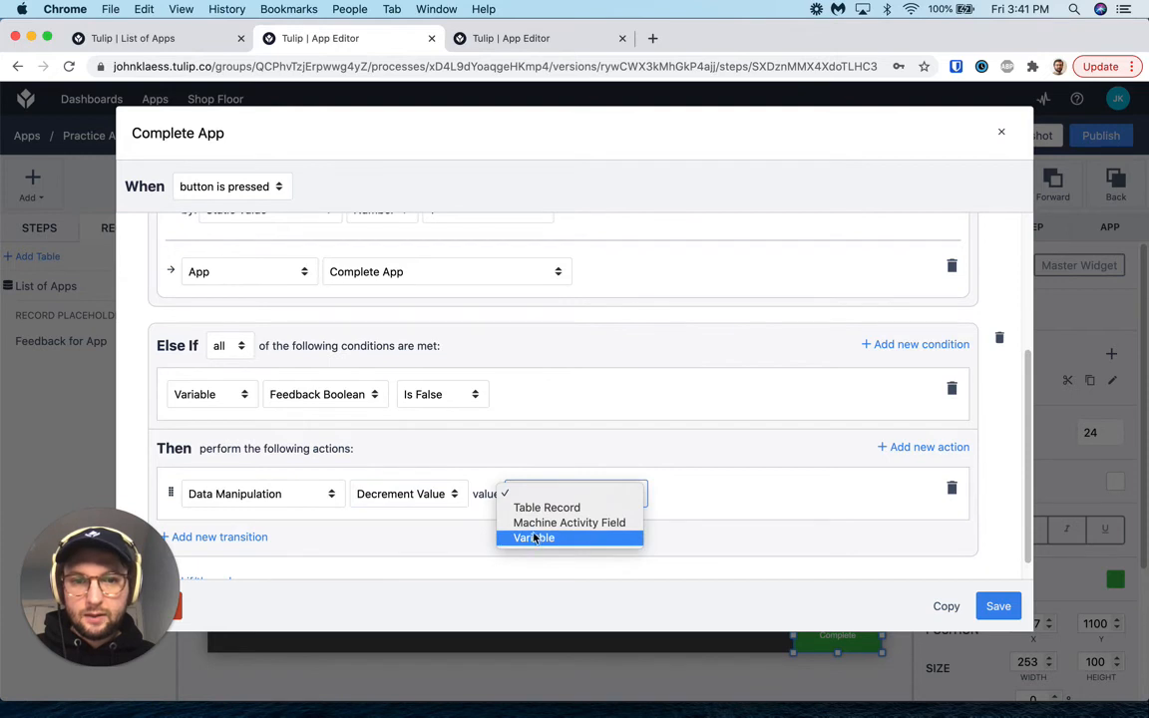
pyautogui.click(675, 497)
pyautogui.click(675, 497)
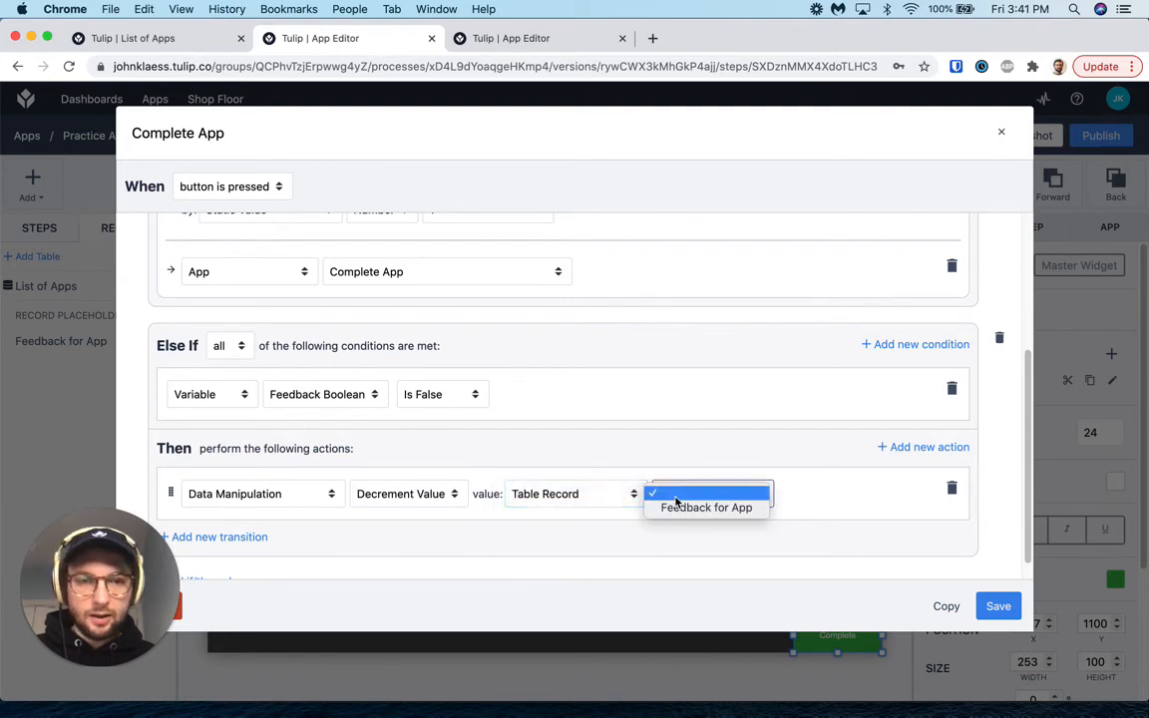
pyautogui.click(706, 506)
pyautogui.click(810, 495)
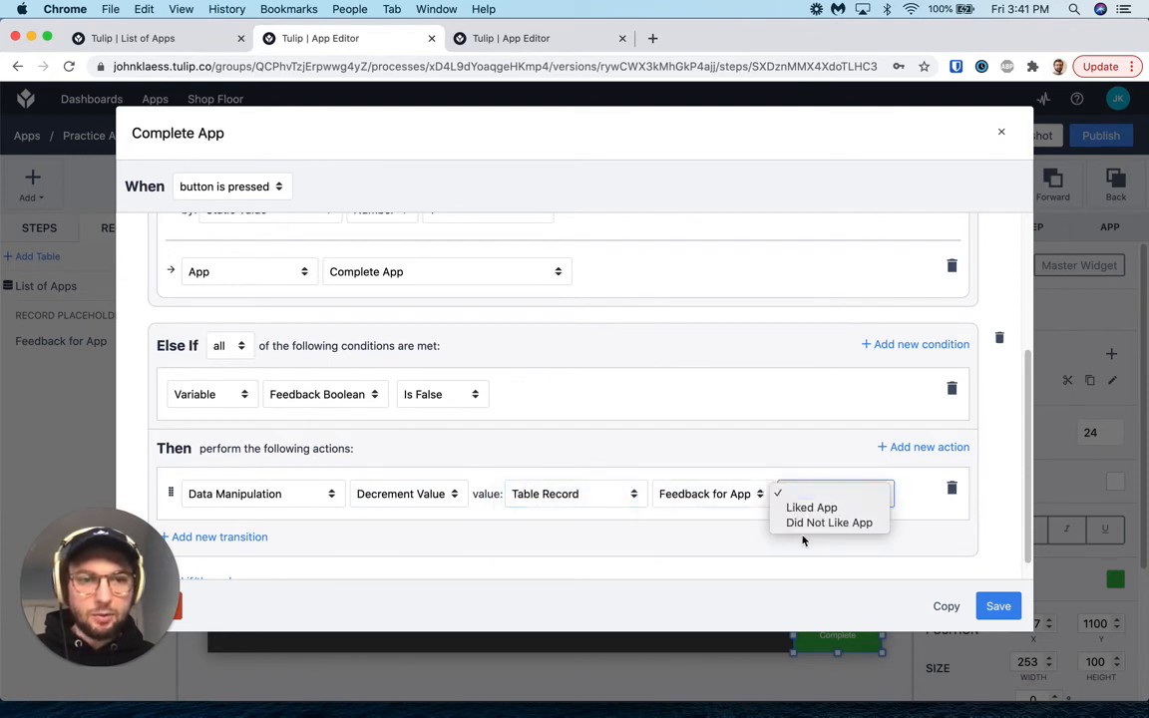
pyautogui.click(805, 521)
# Set the Did Not Like App decrement amount to a Static Value of type Number equal to 1.
pyautogui.scroll(-1, 613, 405)
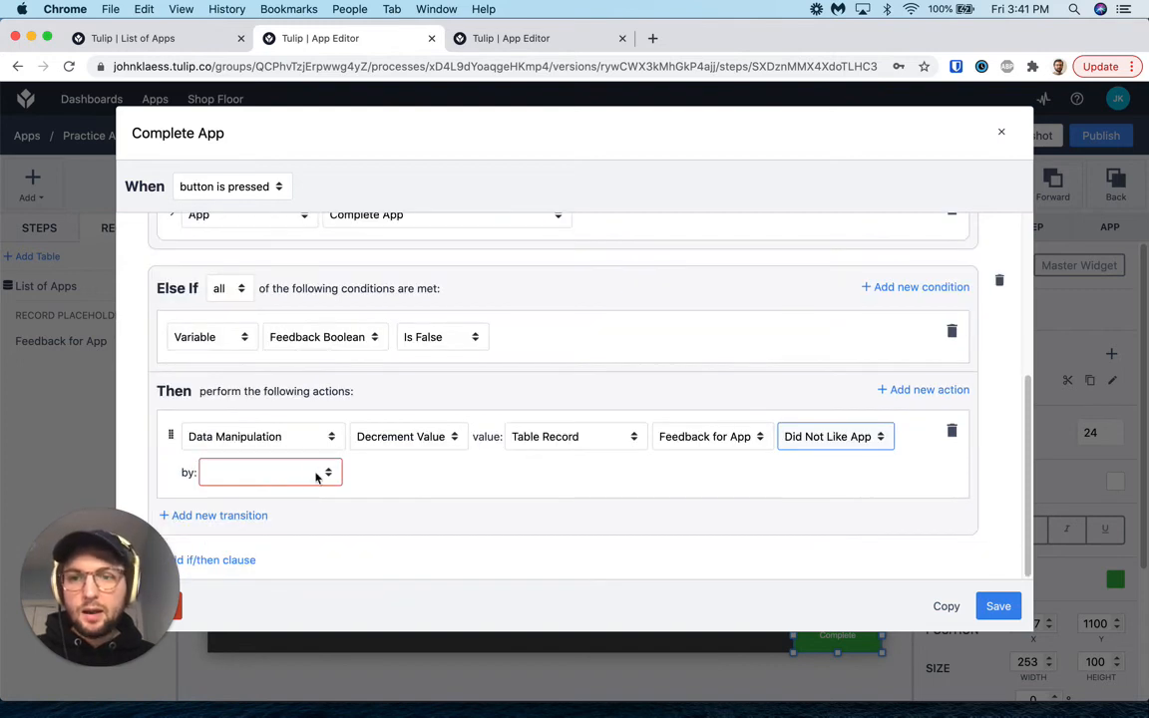
pyautogui.click(317, 475)
pyautogui.click(283, 534)
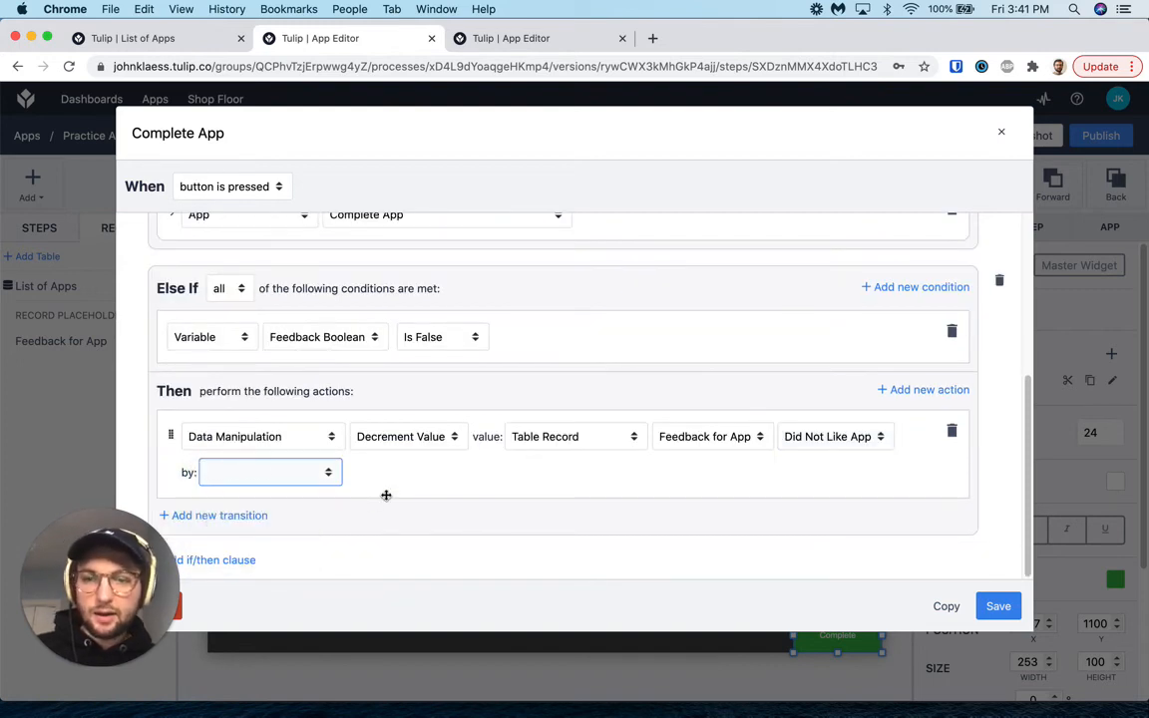
pyautogui.click(389, 477)
pyautogui.click(389, 488)
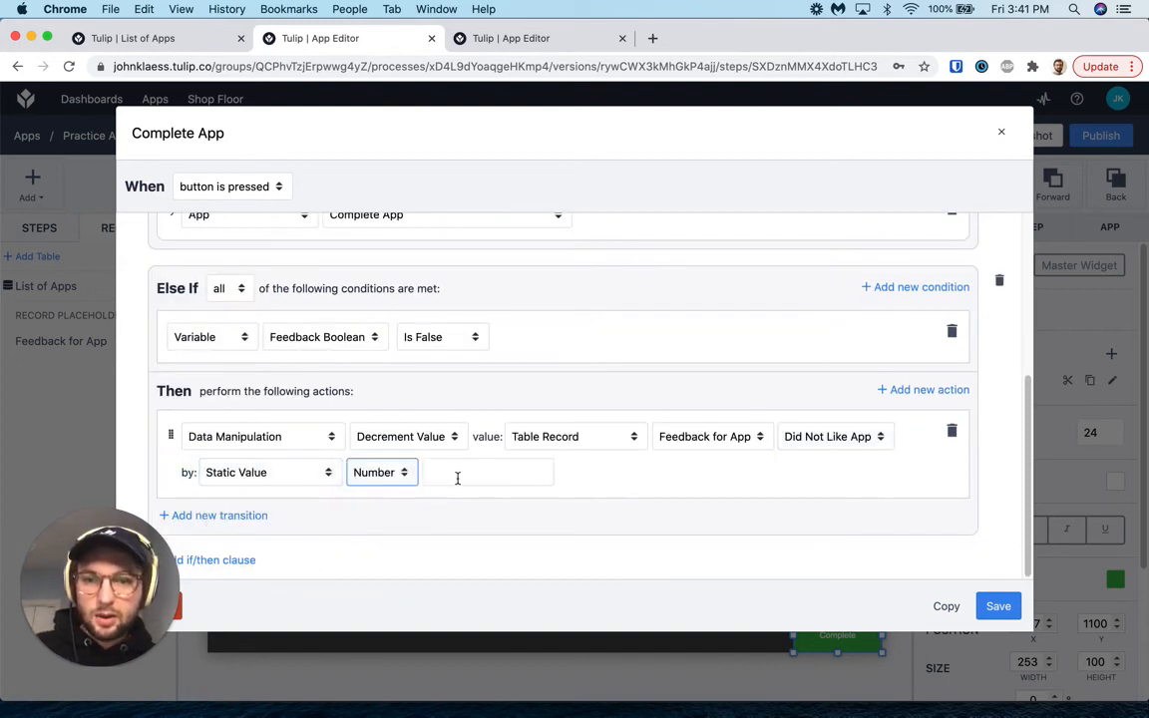
pyautogui.click(456, 476)
pyautogui.write('1')
pyautogui.click(620, 480)
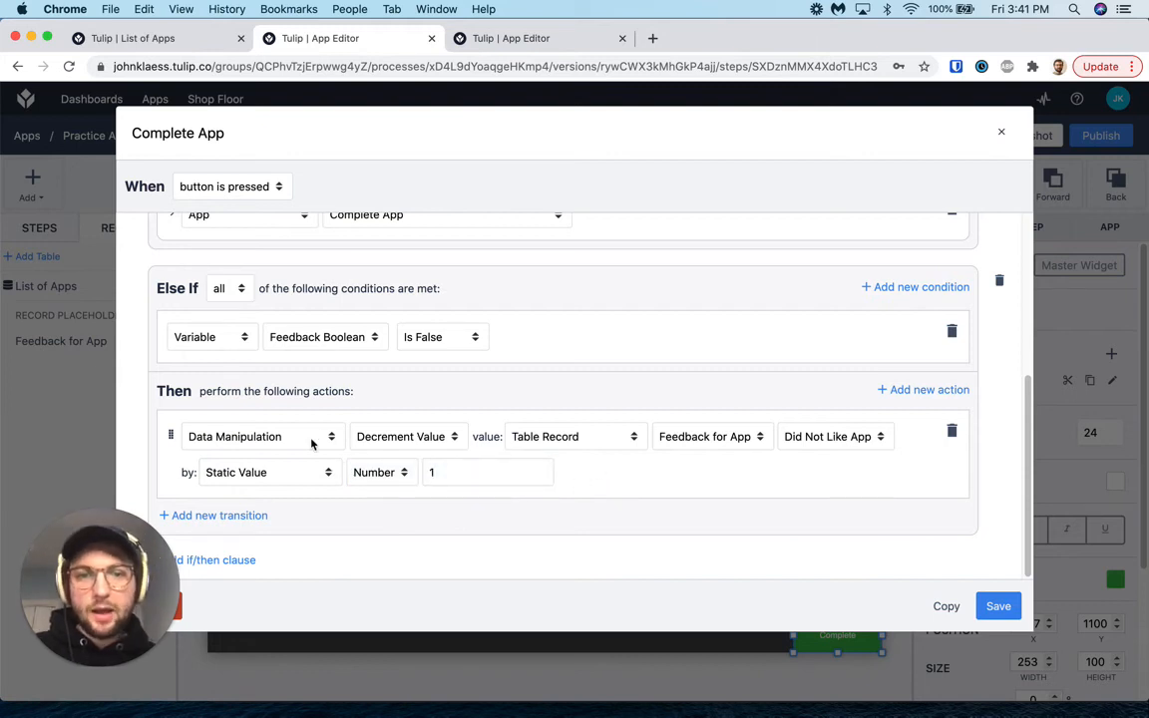
# Add an App transition set to Complete App to the else-if clause.
pyautogui.click(250, 515)
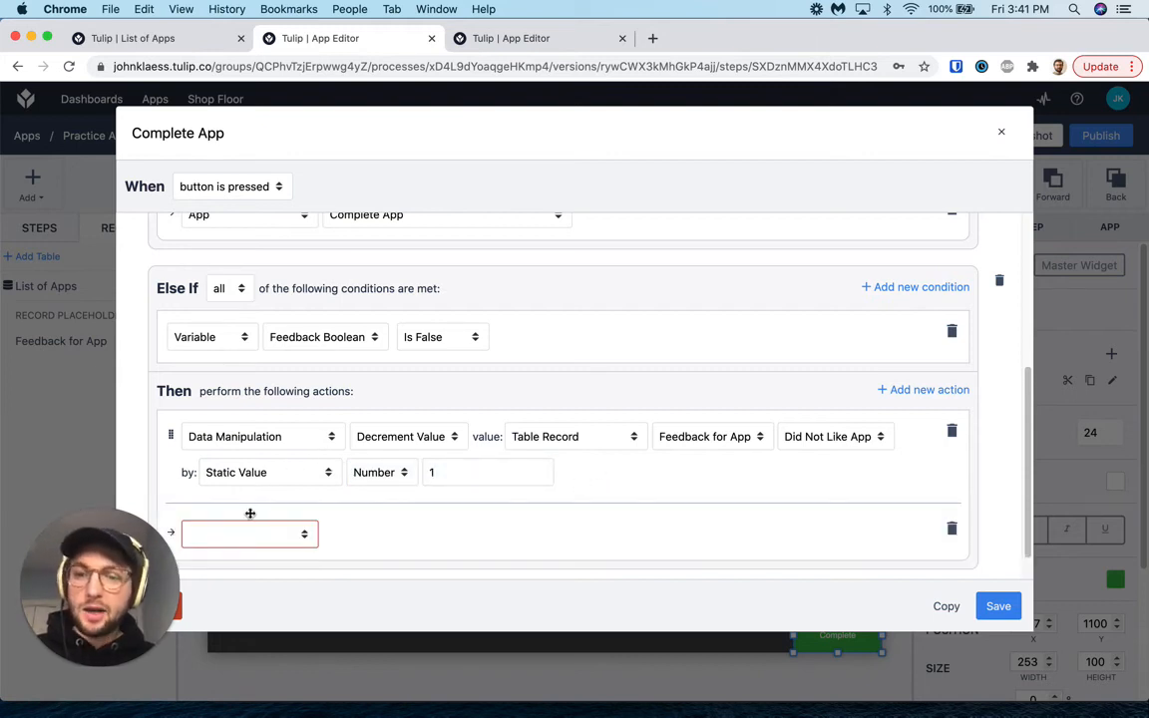
pyautogui.click(305, 534)
pyautogui.click(270, 550)
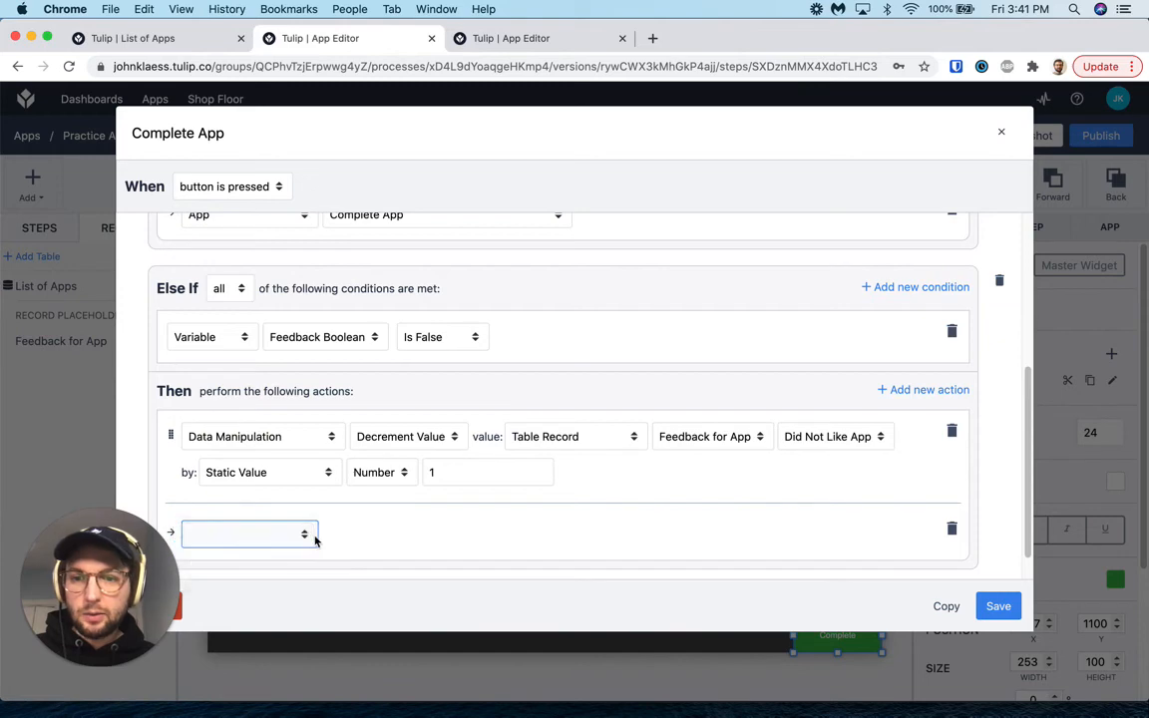
pyautogui.click(397, 535)
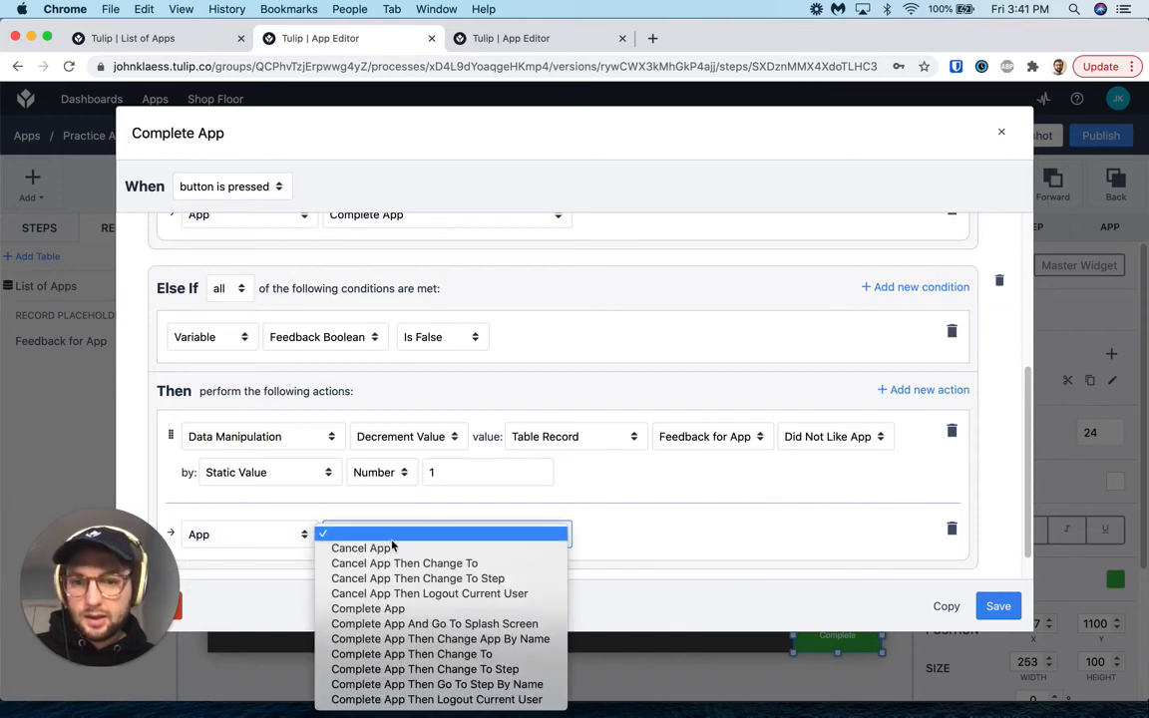
pyautogui.click(419, 593)
pyautogui.click(367, 535)
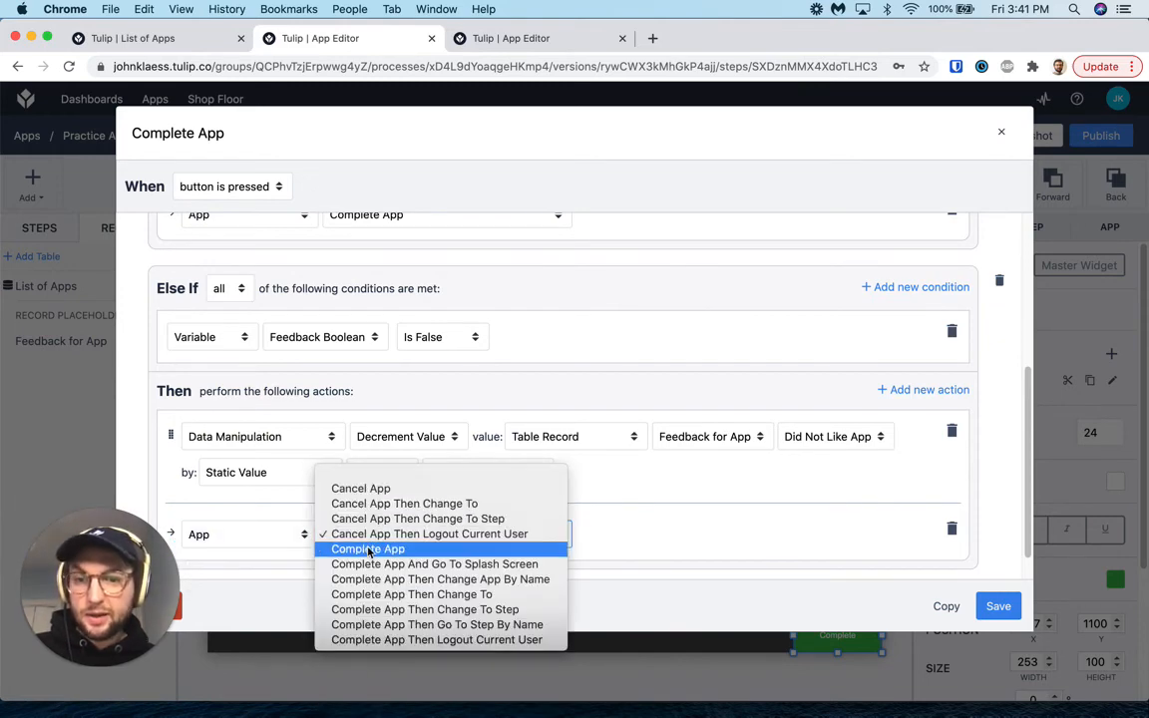
pyautogui.click(367, 549)
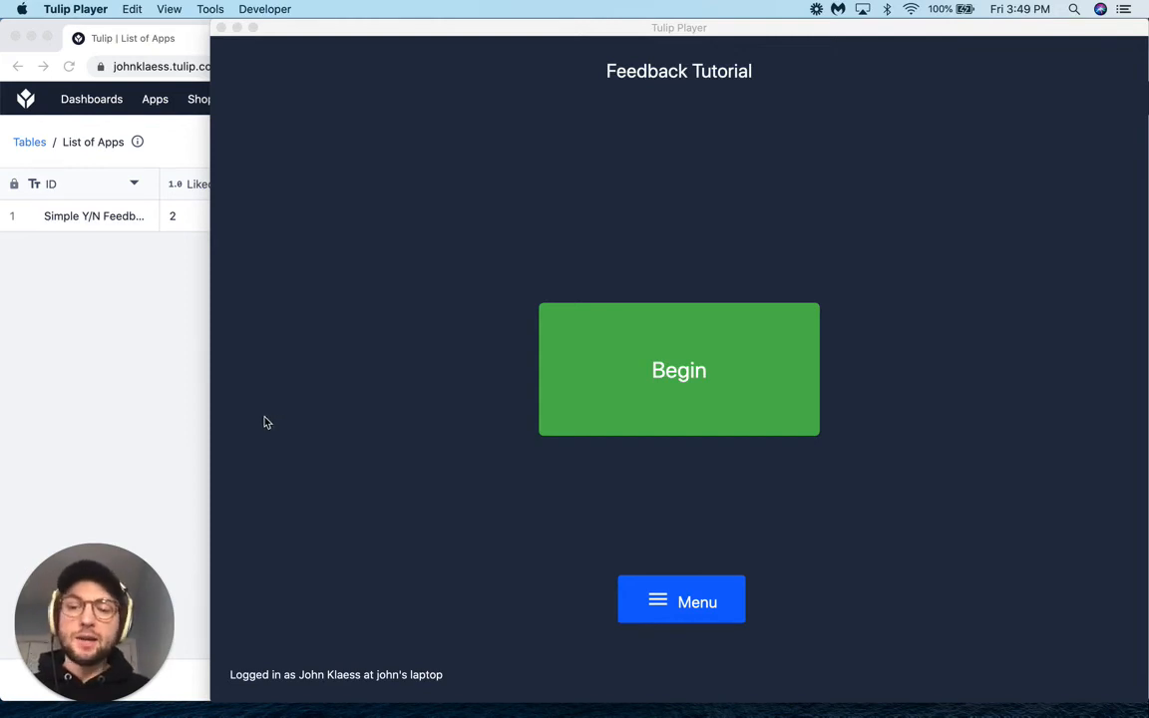
# Begin the Feedback Tutorial app in Tulip Player, checking the List of Apps table in Chrome before and after.
pyautogui.click(164, 364)
pyautogui.click(126, 225)
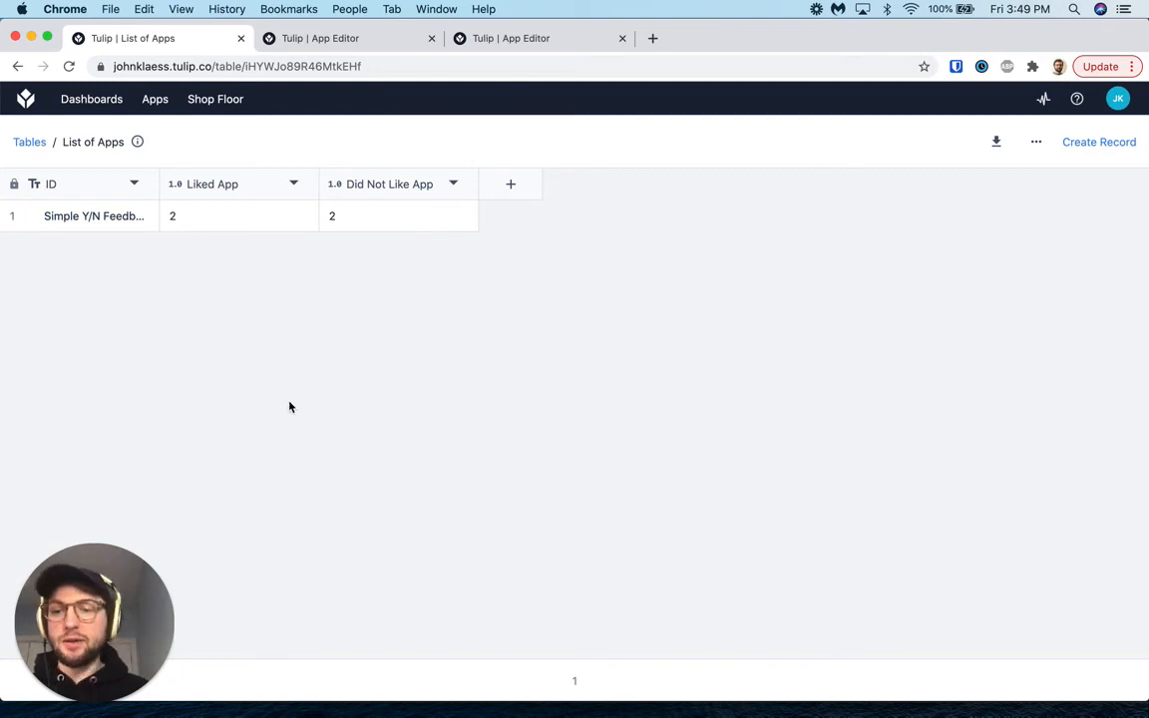
pyautogui.click(630, 698)
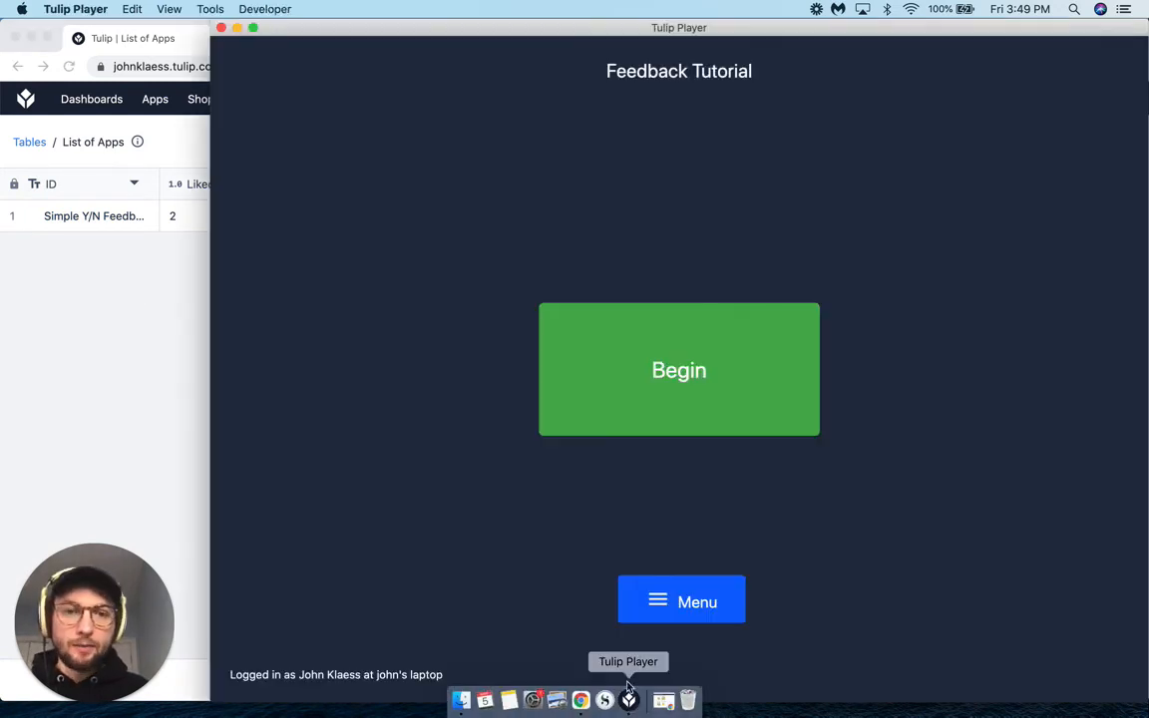
pyautogui.click(632, 376)
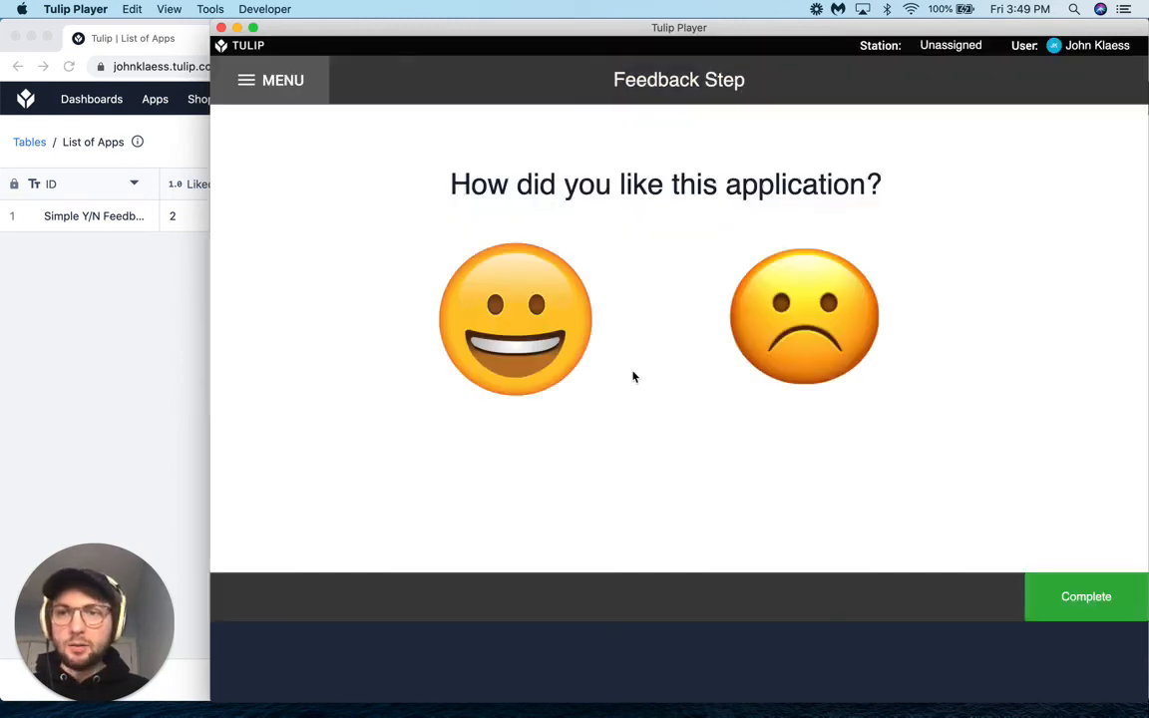
pyautogui.click(99, 260)
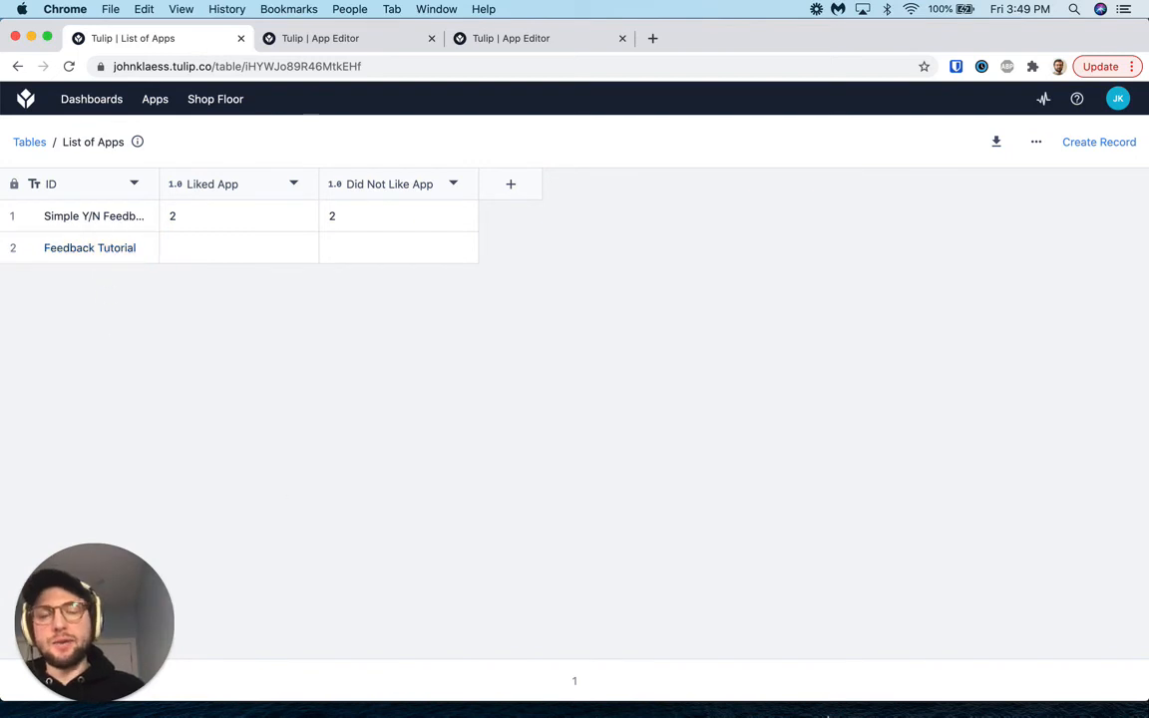
# Submit a smiling-face response in Tulip Player and check the Feedback Tutorial row's Liked App value in Chrome.
pyautogui.moveTo(743, 716)
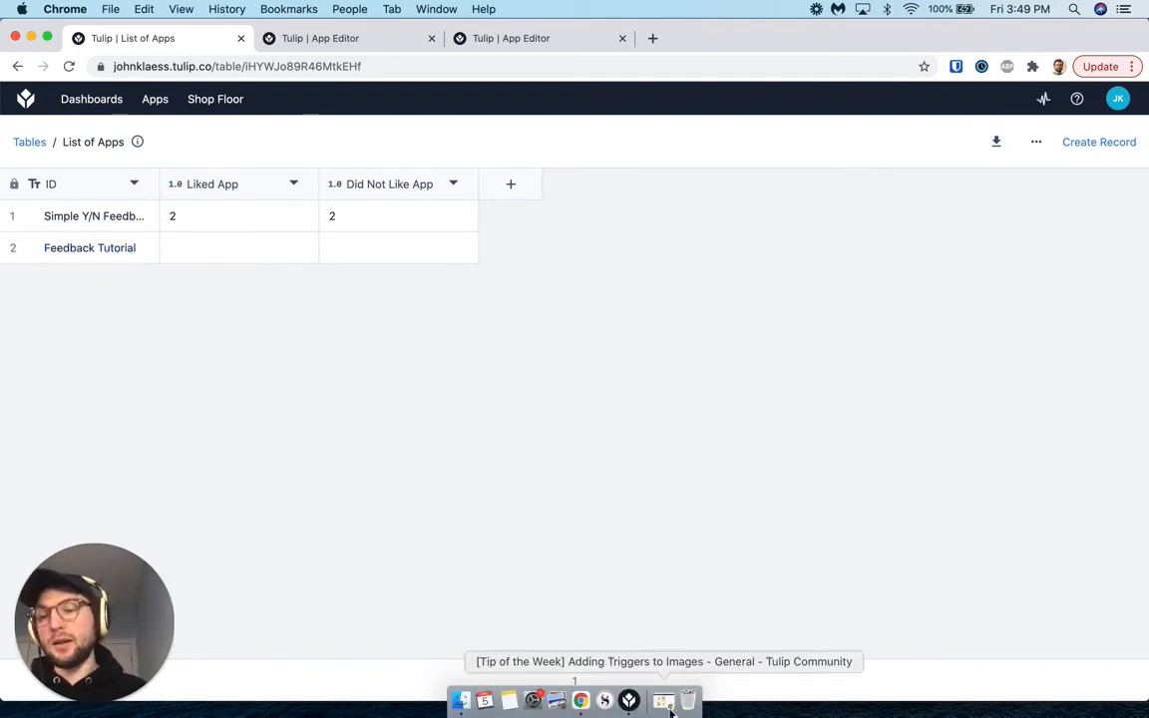
pyautogui.click(630, 701)
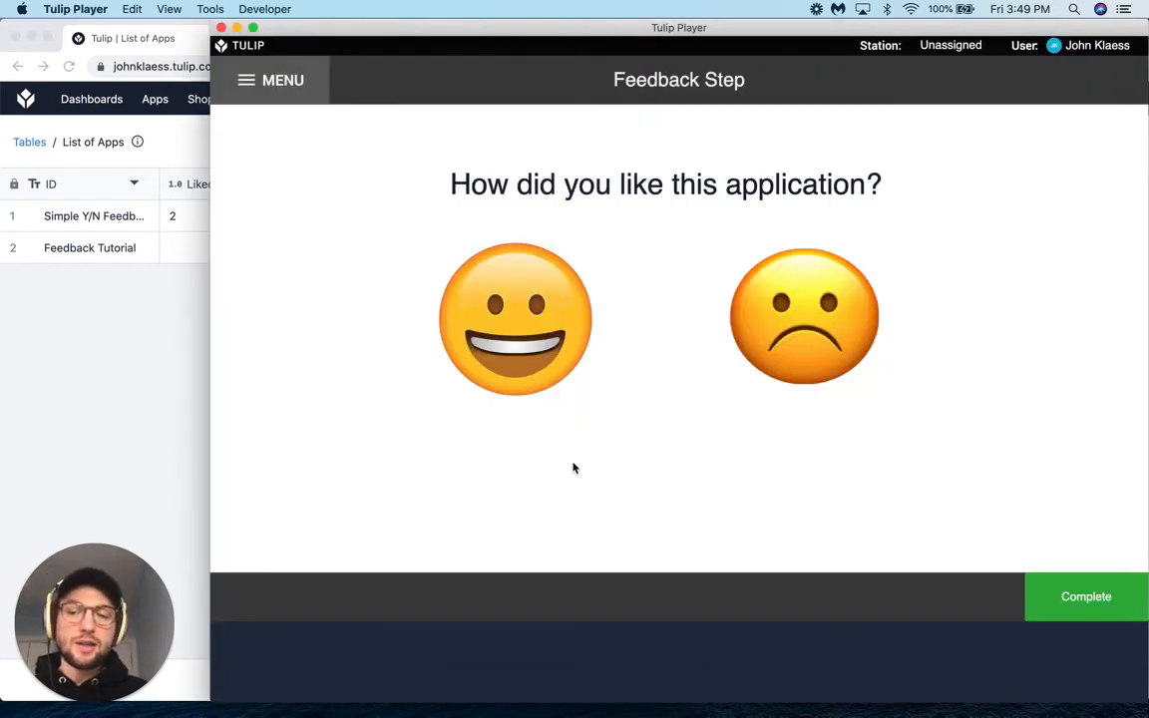
pyautogui.click(532, 327)
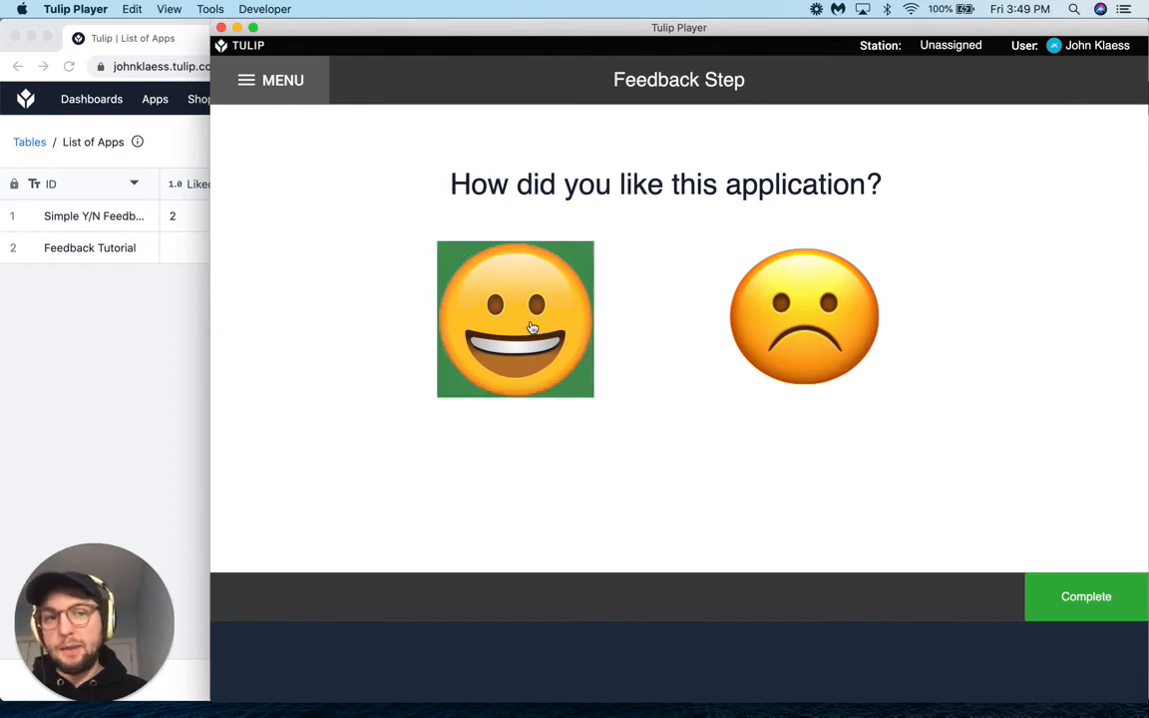
pyautogui.click(1072, 583)
pyautogui.click(149, 286)
pyautogui.click(201, 254)
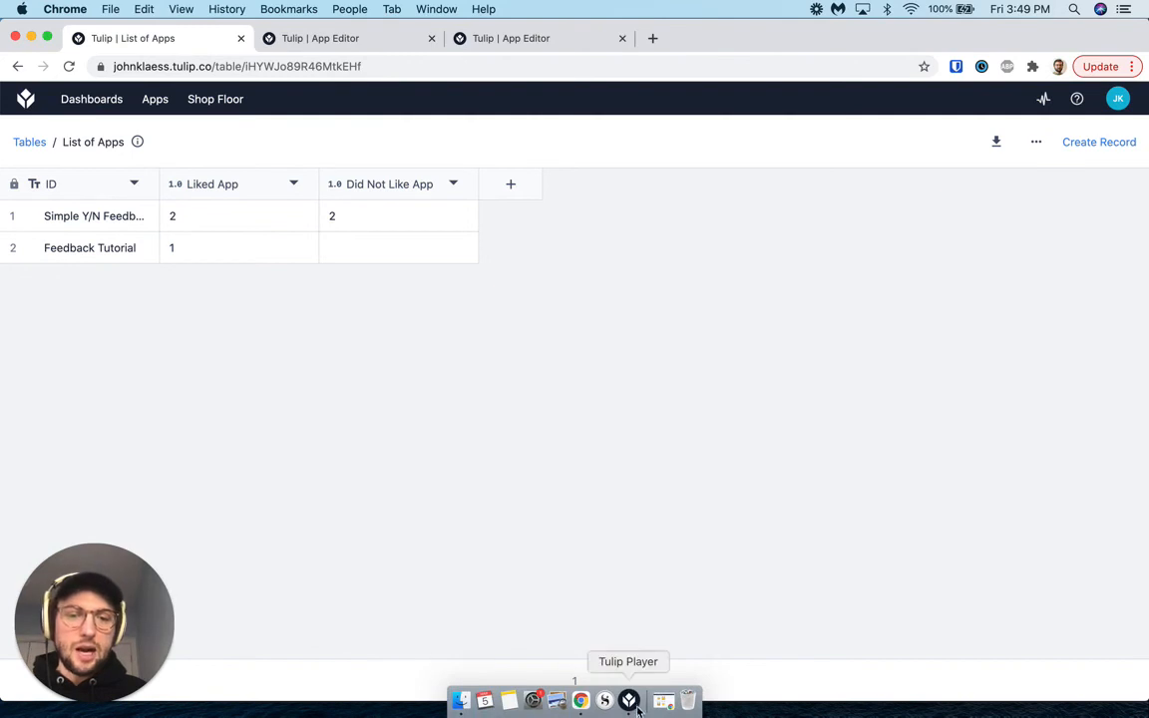
# Submit a second smiling-face response in Tulip Player and check the List of Apps table again in Chrome.
pyautogui.click(628, 700)
pyautogui.click(446, 296)
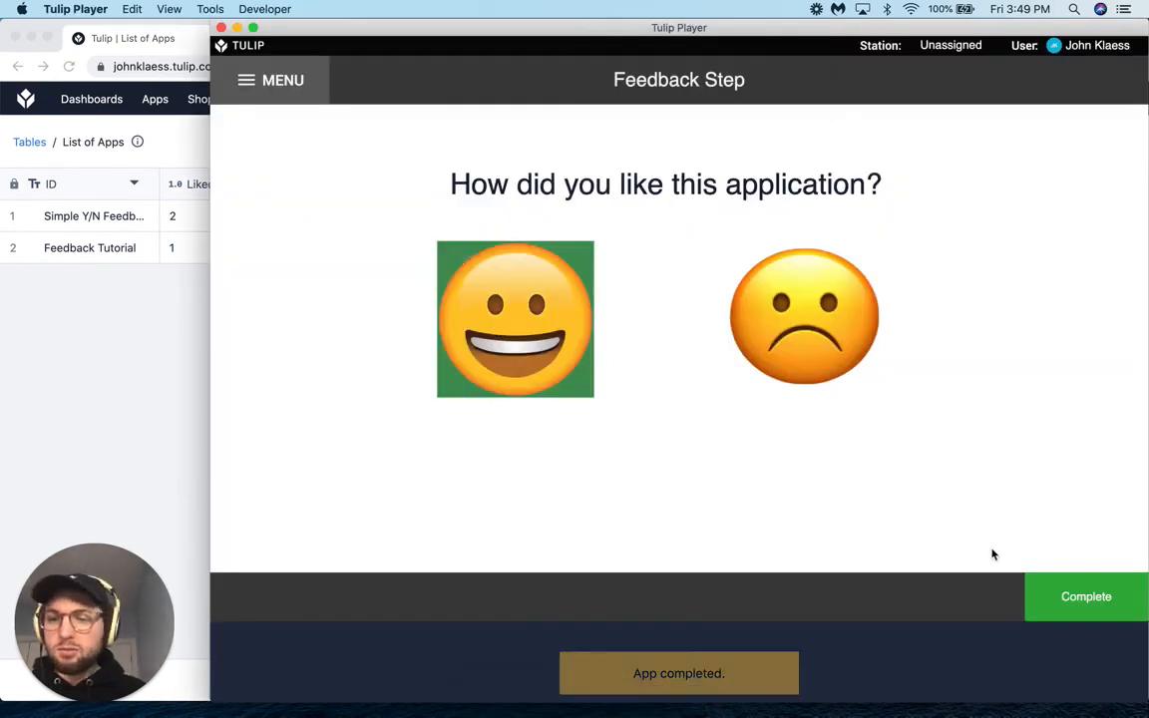
pyautogui.click(1107, 597)
pyautogui.click(78, 339)
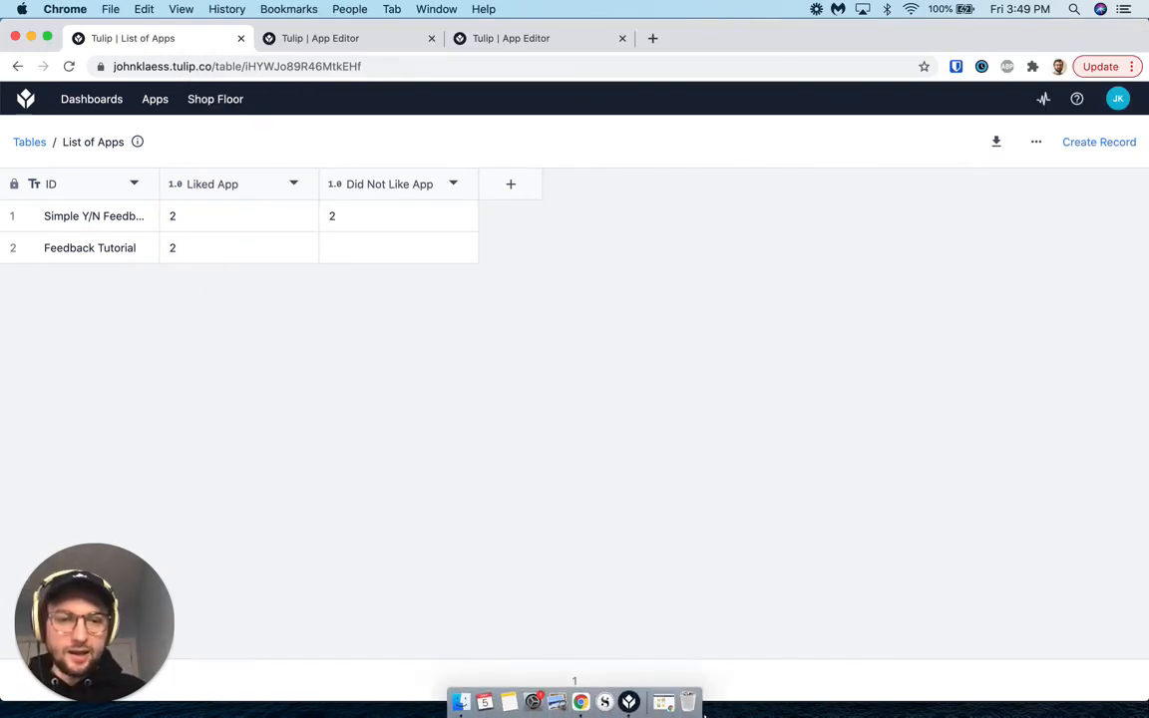
# Submit a frowning-face response in Tulip Player and check the Feedback Tutorial row's Did Not Like App value in Chrome.
pyautogui.click(629, 708)
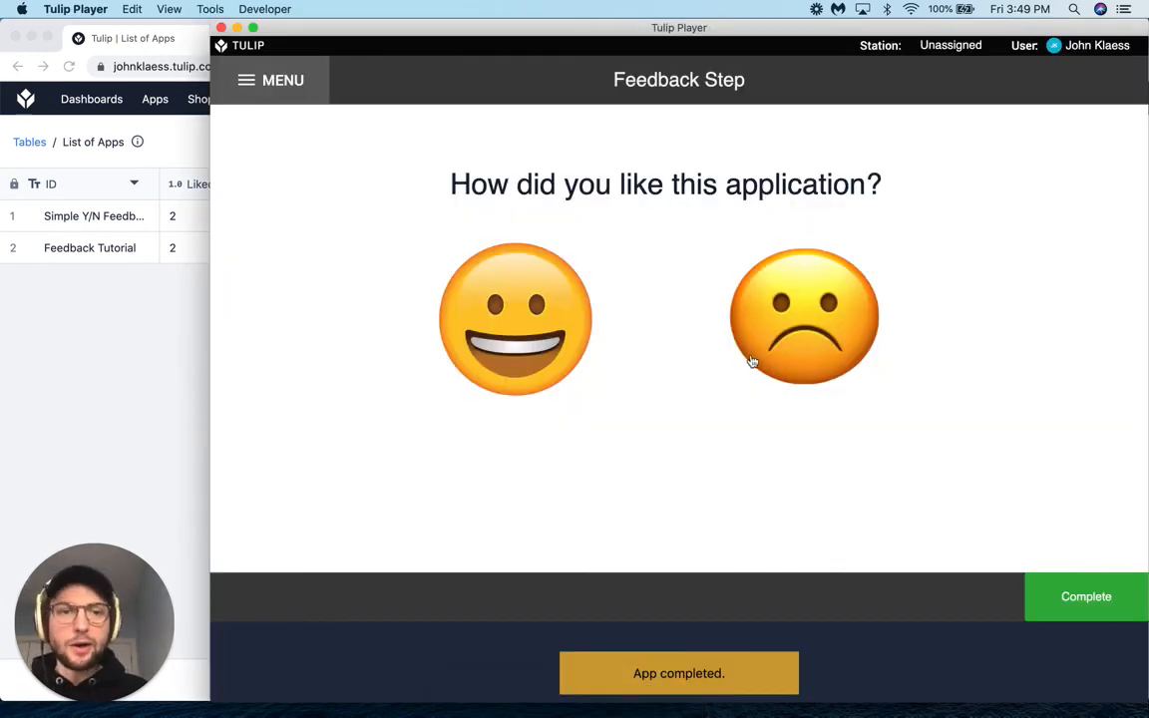
pyautogui.click(798, 319)
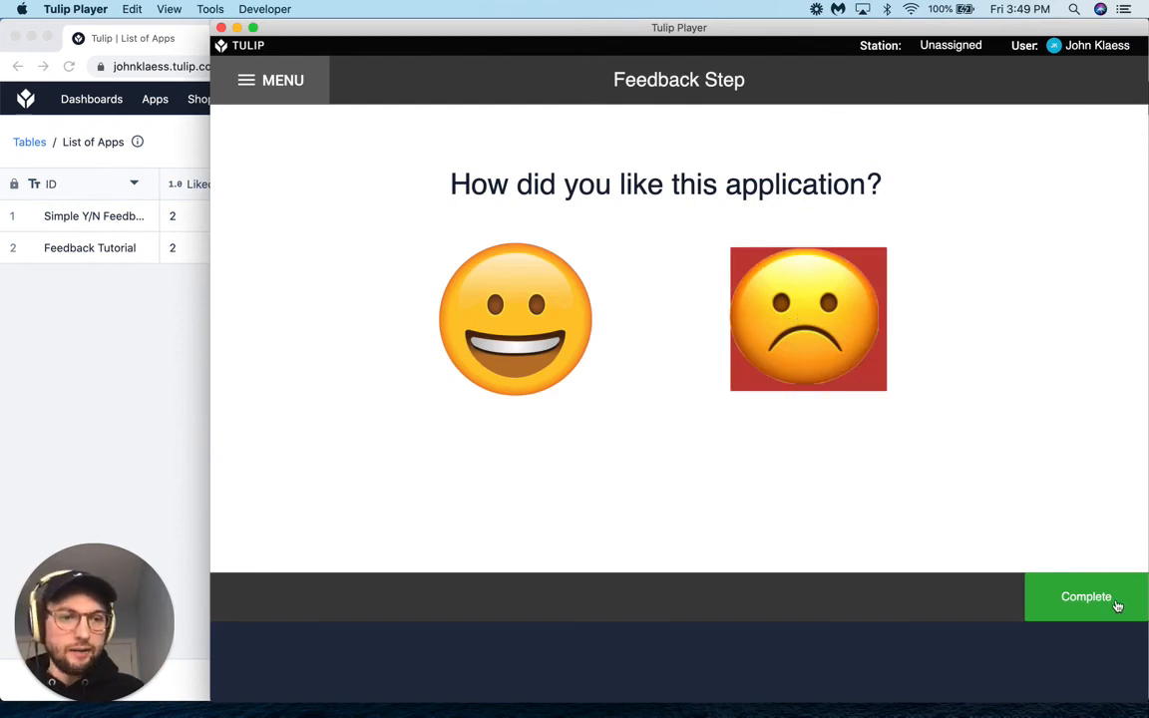
pyautogui.click(1117, 605)
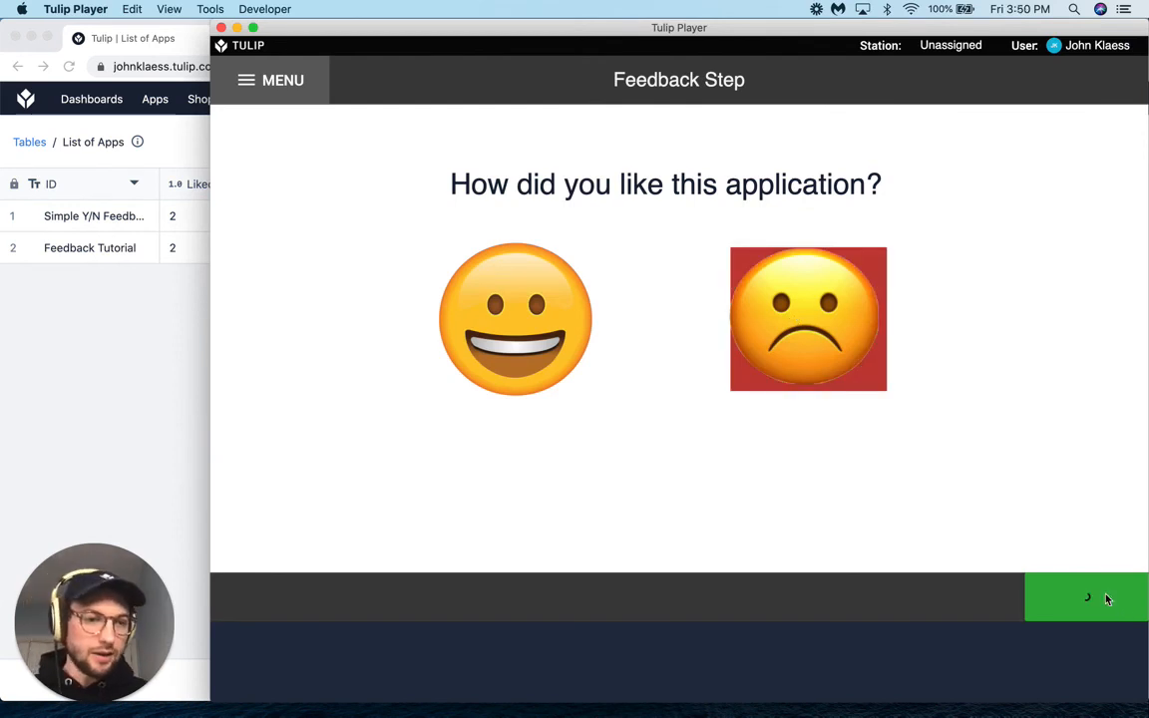
pyautogui.click(33, 299)
pyautogui.click(357, 257)
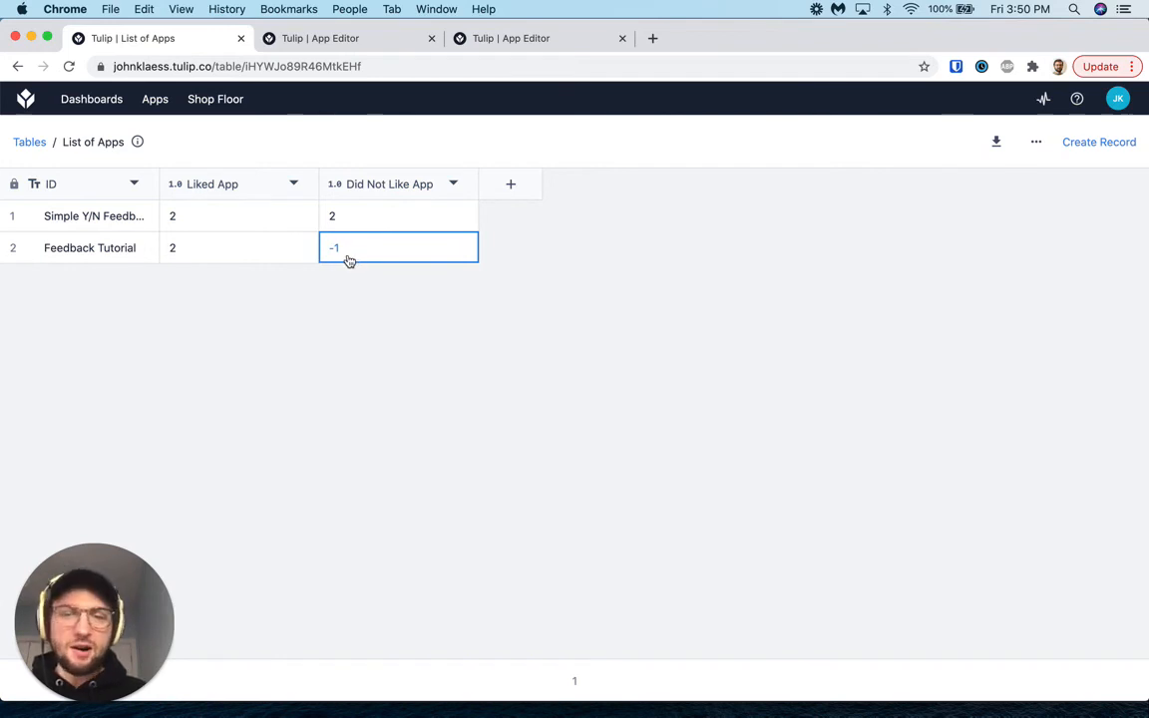
# Change the else-if action for Did Not Like App in the Complete App trigger to Increment Value and save the trigger.
pyautogui.click(328, 41)
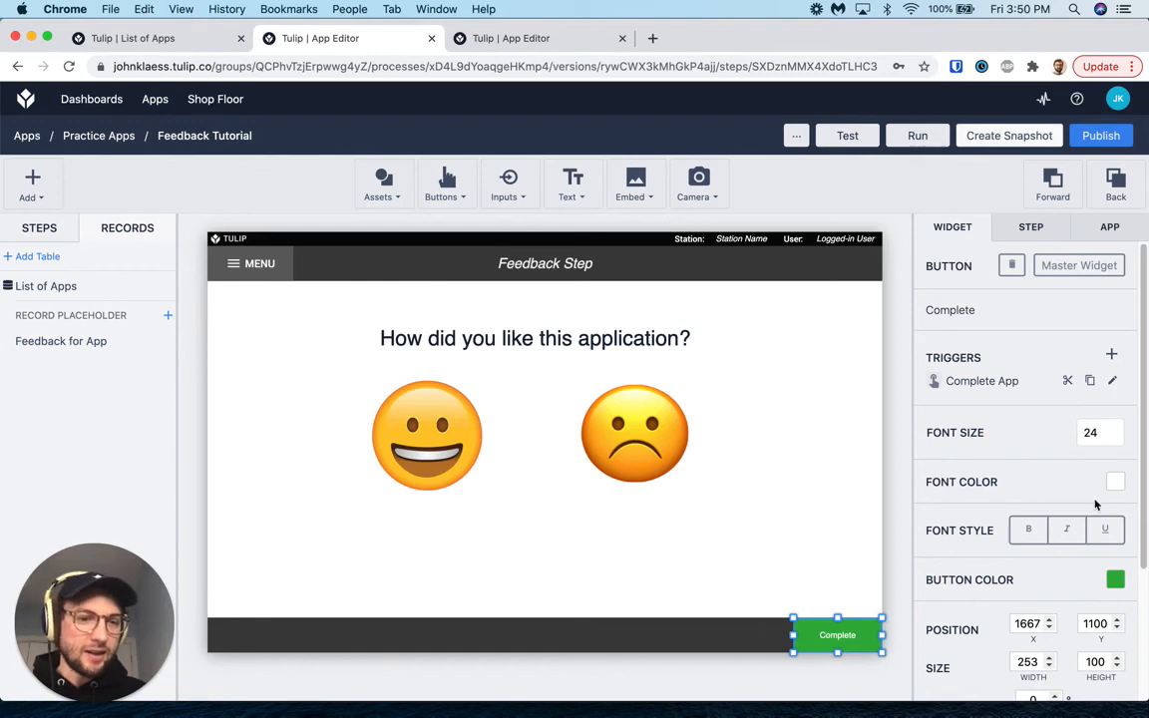
pyautogui.click(1112, 382)
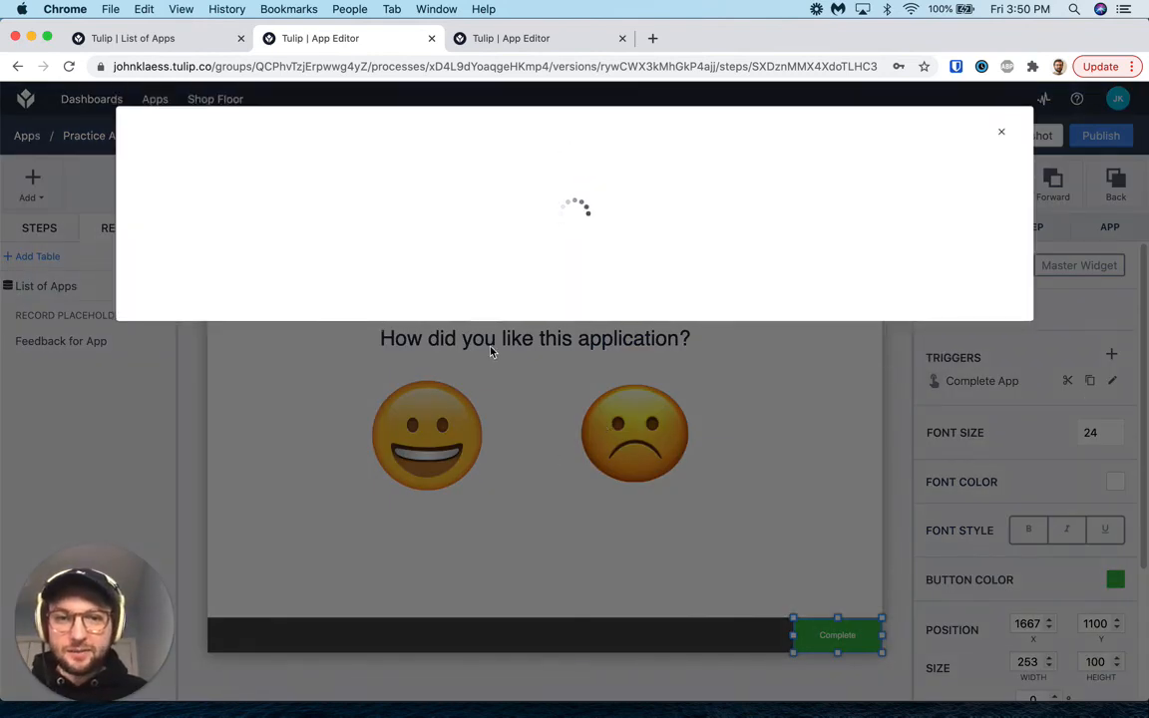
pyautogui.scroll(-5, 505, 385)
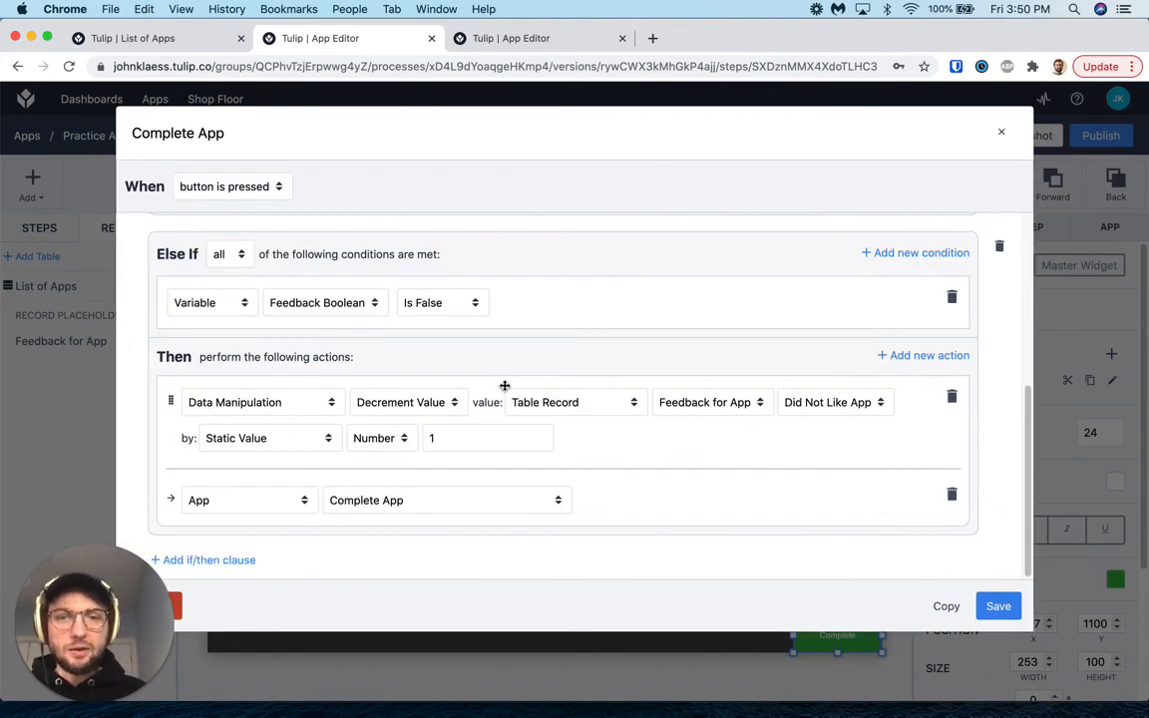
pyautogui.click(401, 411)
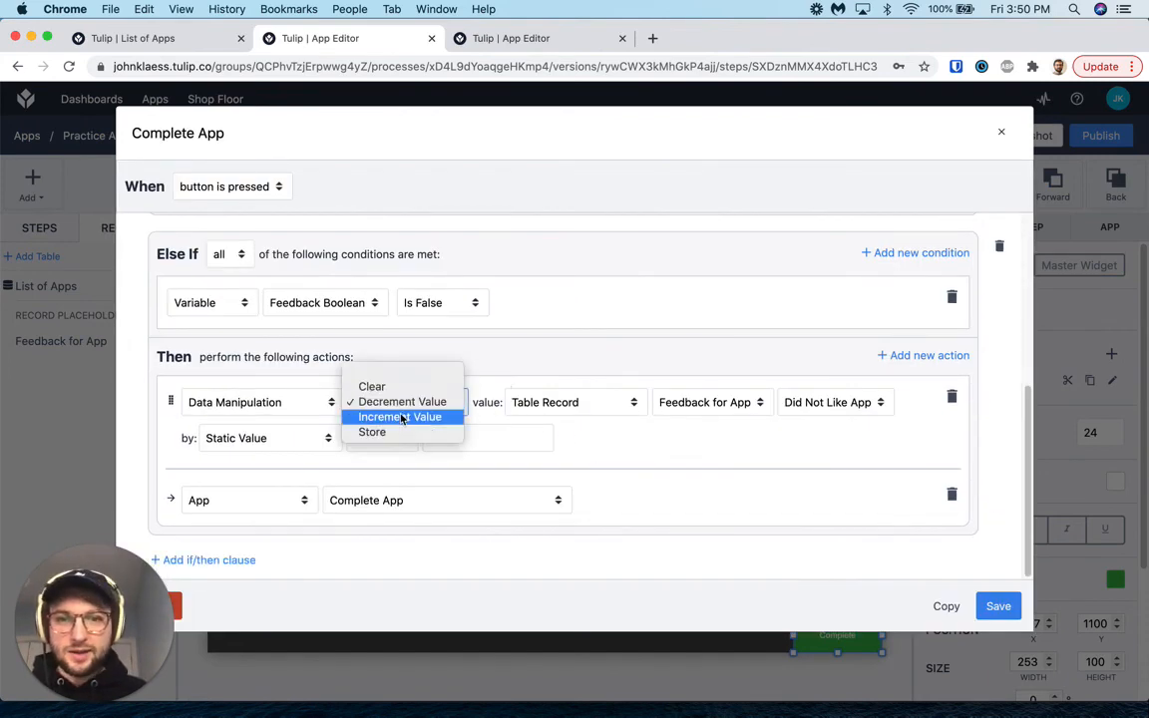
pyautogui.click(401, 417)
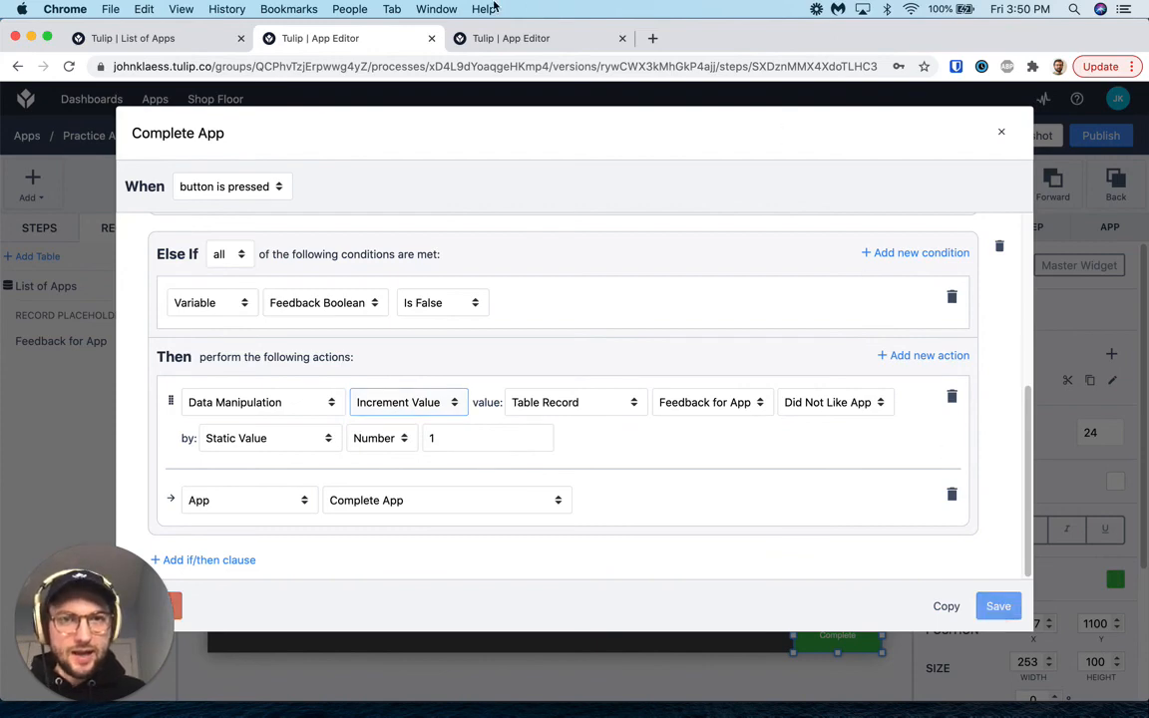
pyautogui.moveTo(671, 698)
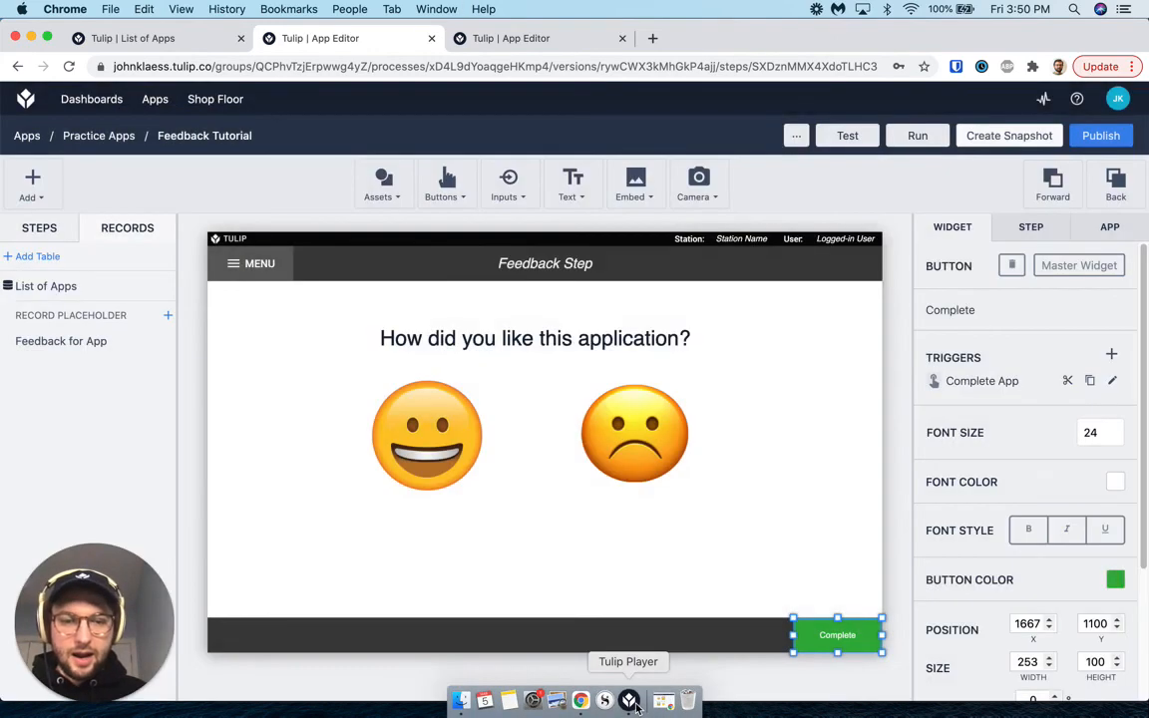
# Switch to Tulip Player, submit a frowning-face response, and check the Feedback Tutorial row of the List of Apps table in Chrome.
pyautogui.click(630, 701)
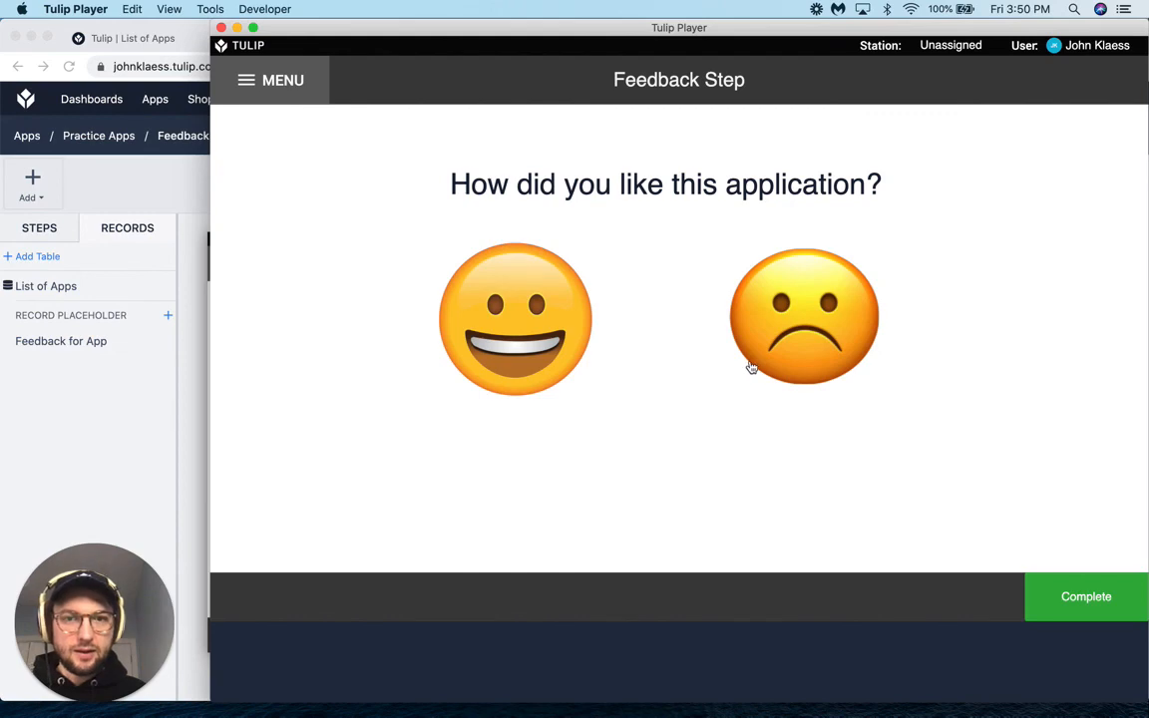
pyautogui.click(764, 312)
pyautogui.click(1041, 584)
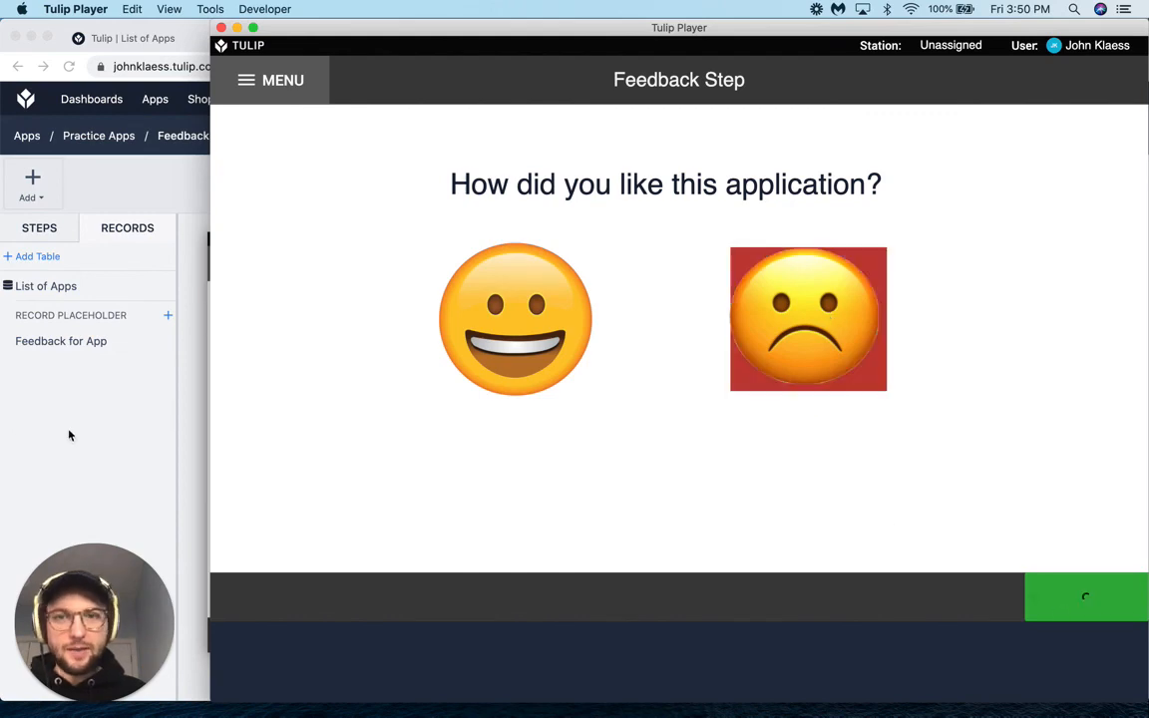
pyautogui.click(63, 386)
pyautogui.click(112, 40)
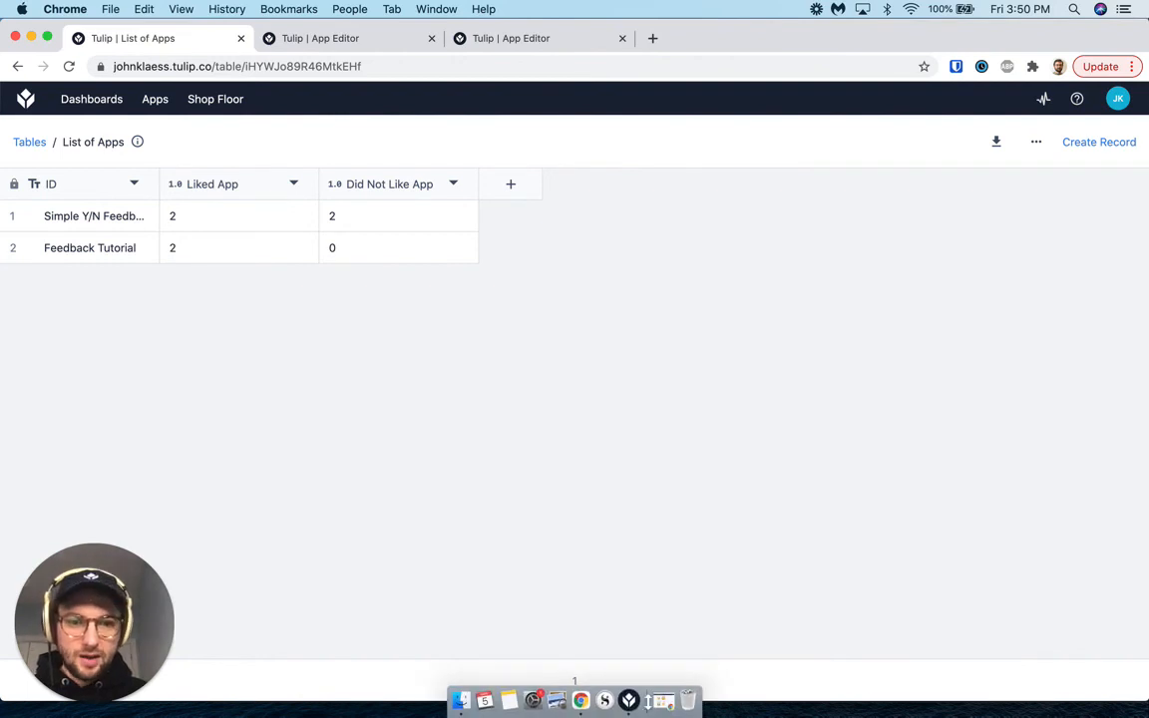
# Submit another frowning-face response in Tulip Player and recheck the Feedback Tutorial row's Did Not Like App value in Chrome.
pyautogui.click(628, 701)
pyautogui.click(797, 294)
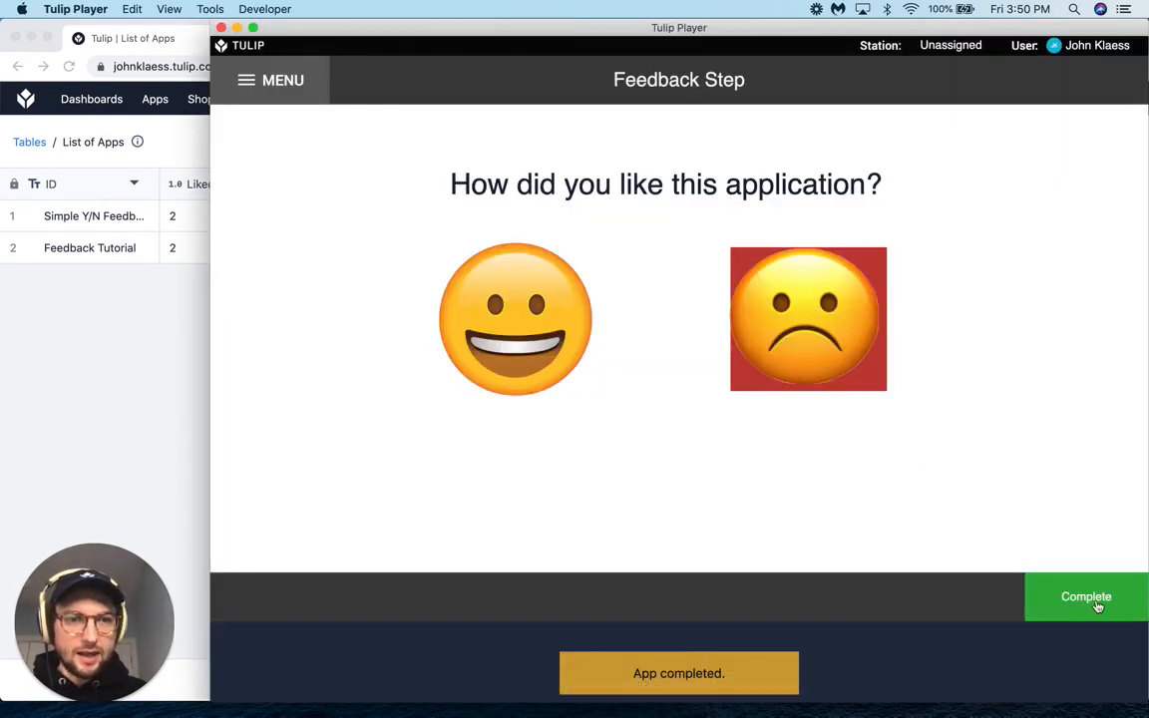
pyautogui.click(1100, 590)
pyautogui.click(97, 354)
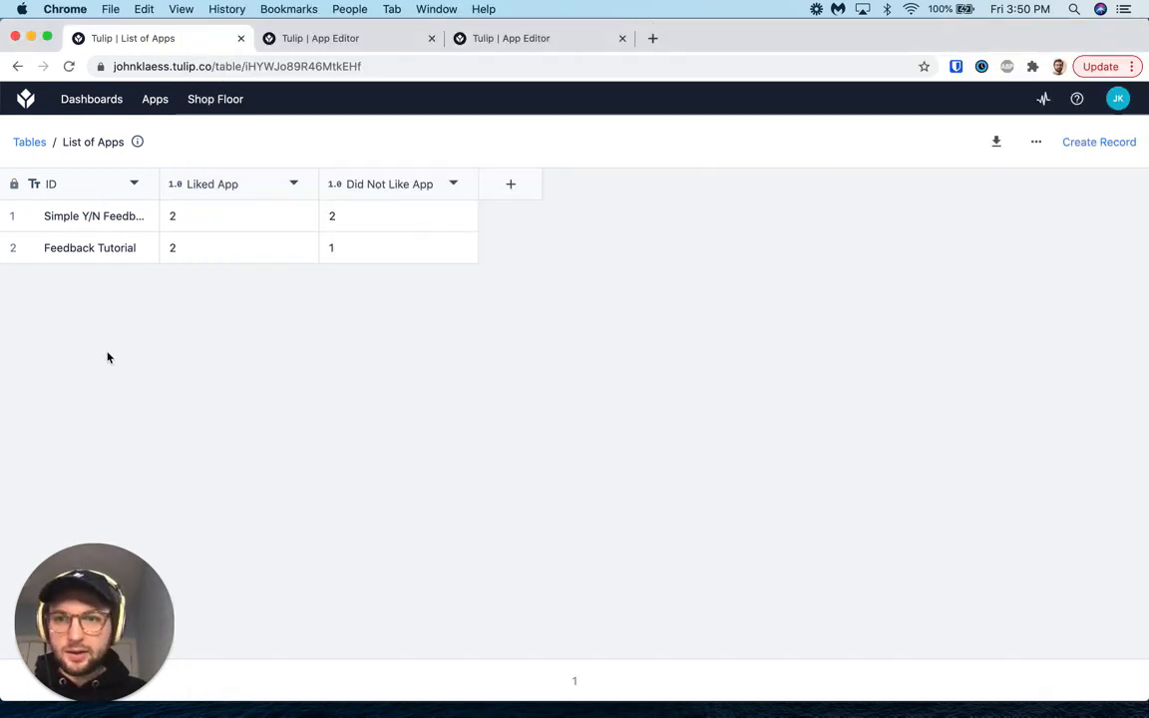
# Submit one more smiling-face response in Tulip Player and recheck the Feedback Tutorial row's Liked App value in Chrome.
pyautogui.moveTo(534, 708)
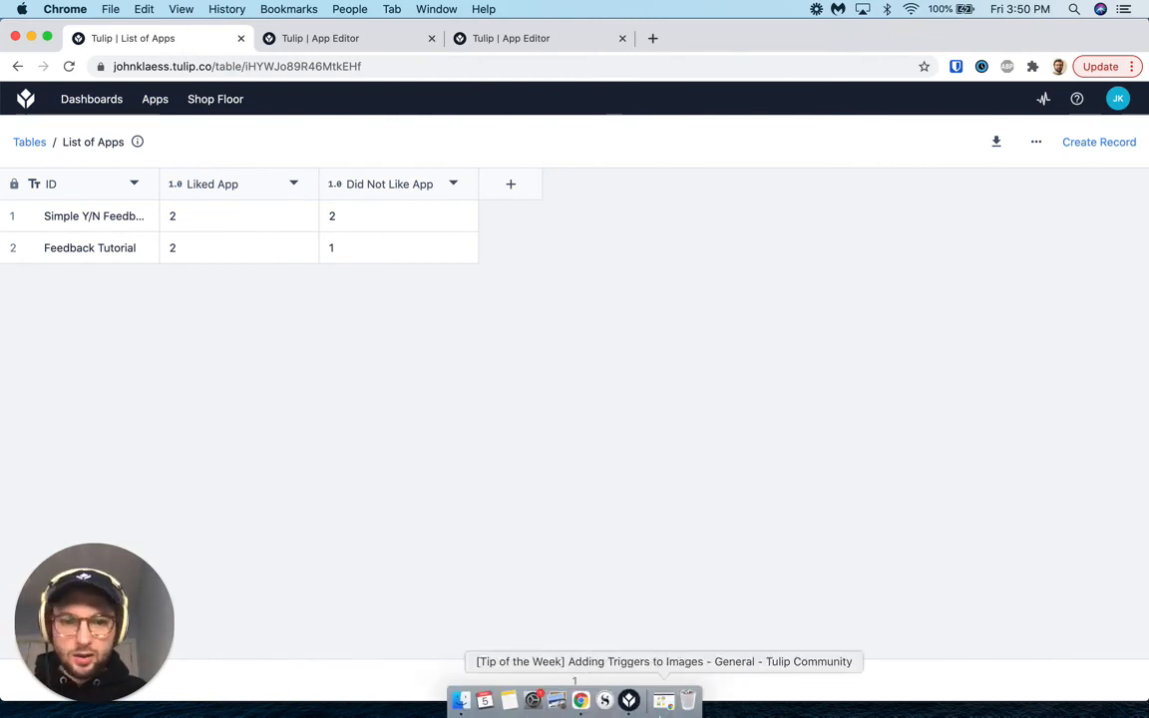
pyautogui.click(628, 701)
pyautogui.click(448, 296)
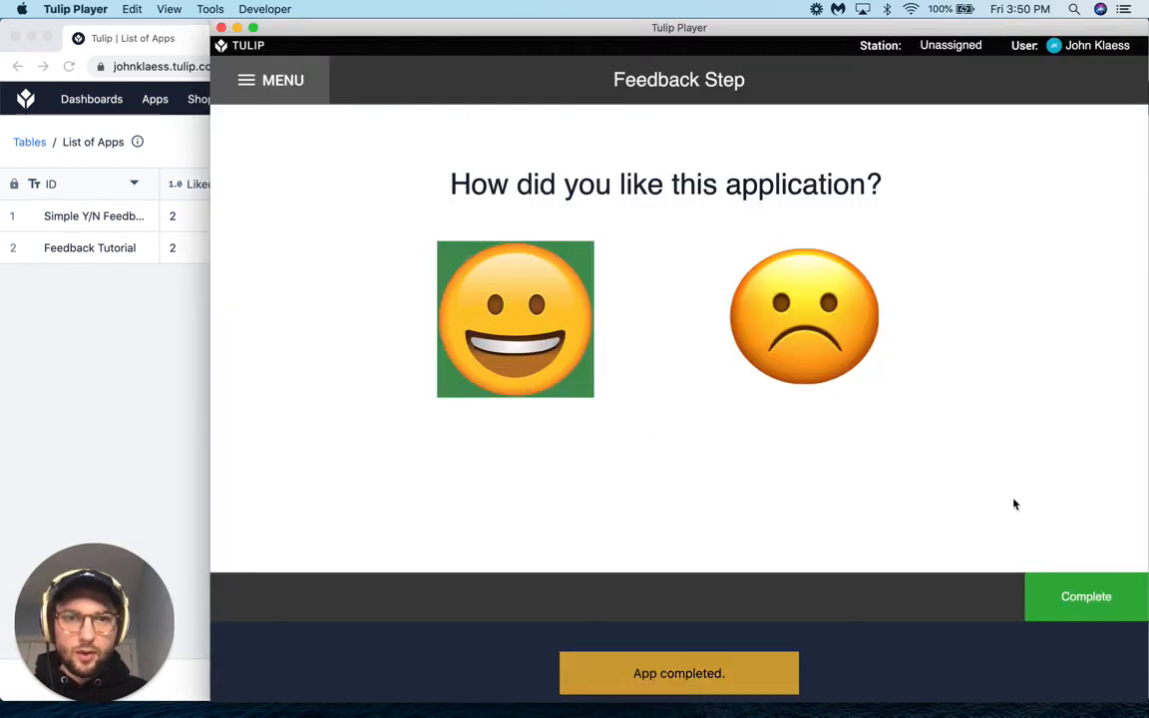
pyautogui.click(1082, 597)
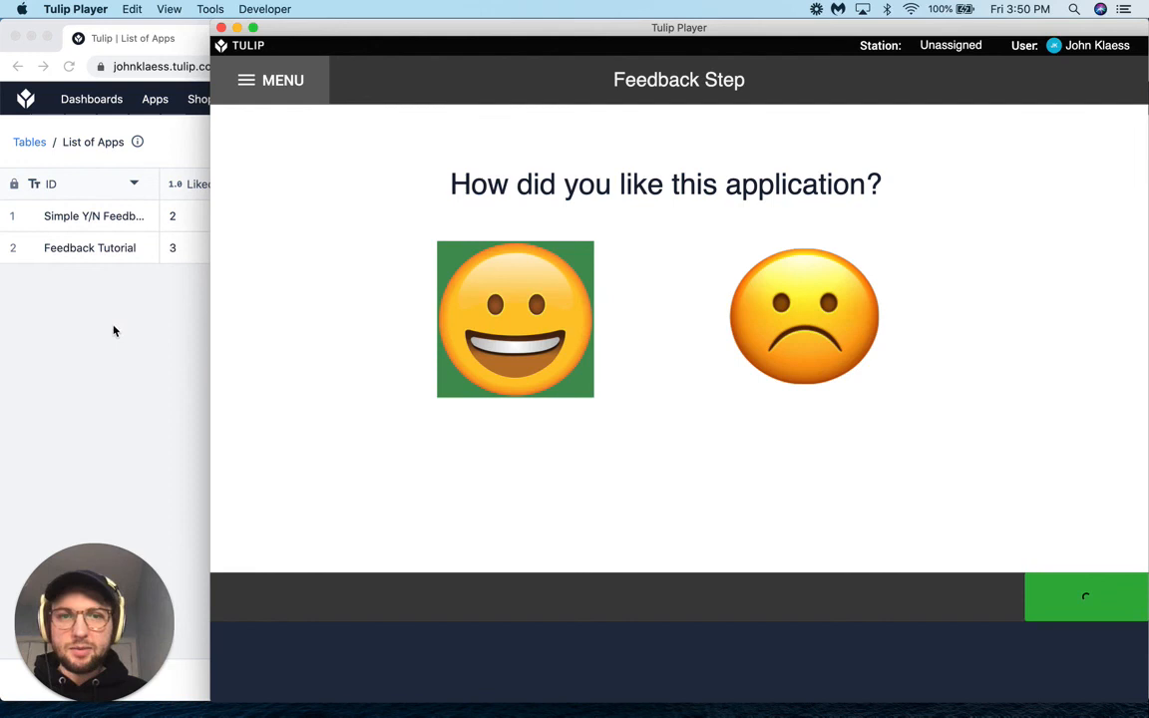
pyautogui.click(96, 380)
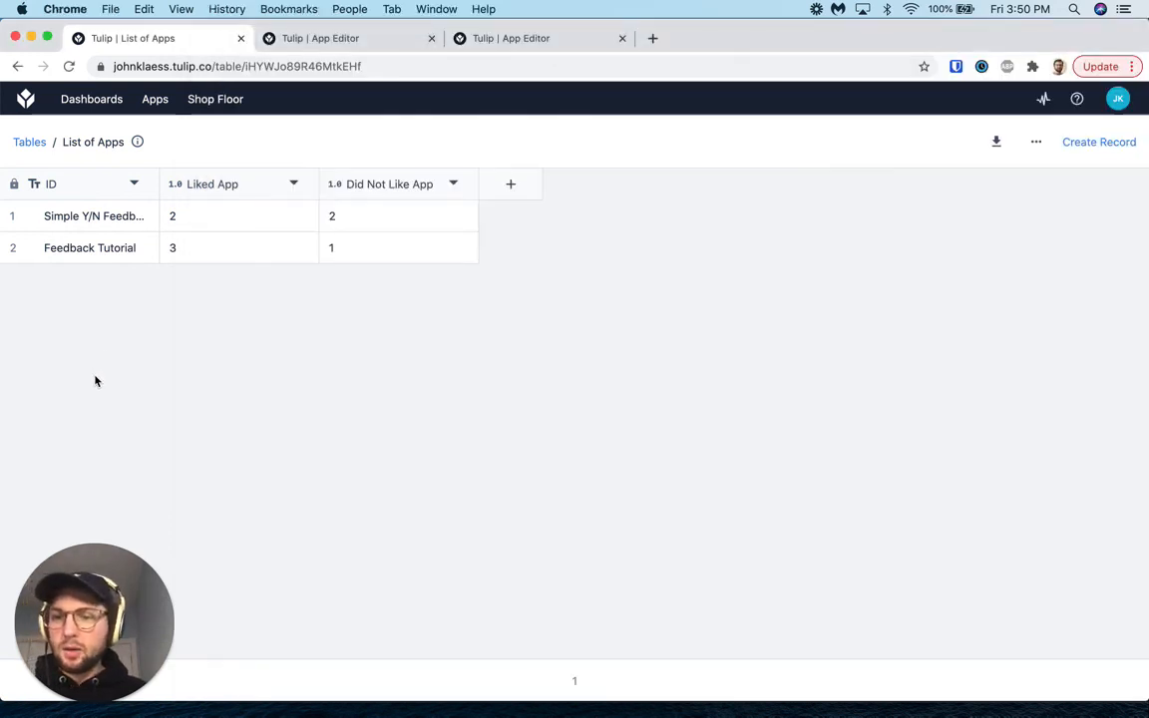
# Rename the Feedback Step's untitled On Step Enter trigger to "Create or Load a Record" and save it.
pyautogui.click(347, 40)
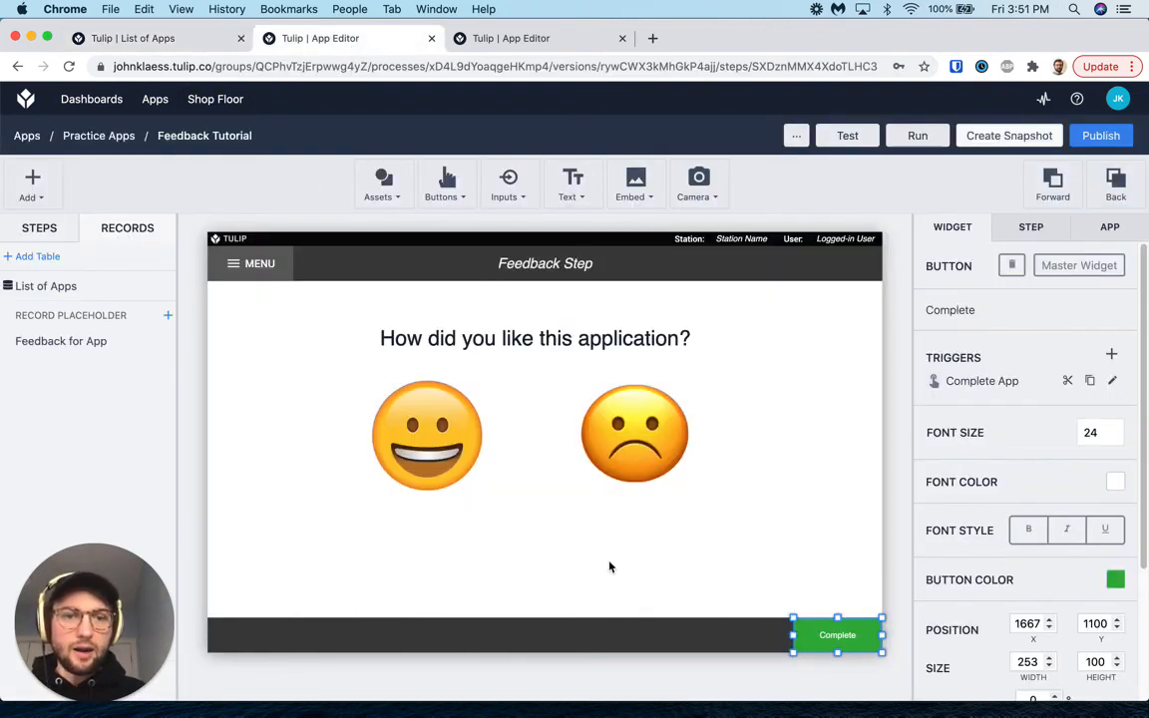
pyautogui.click(815, 519)
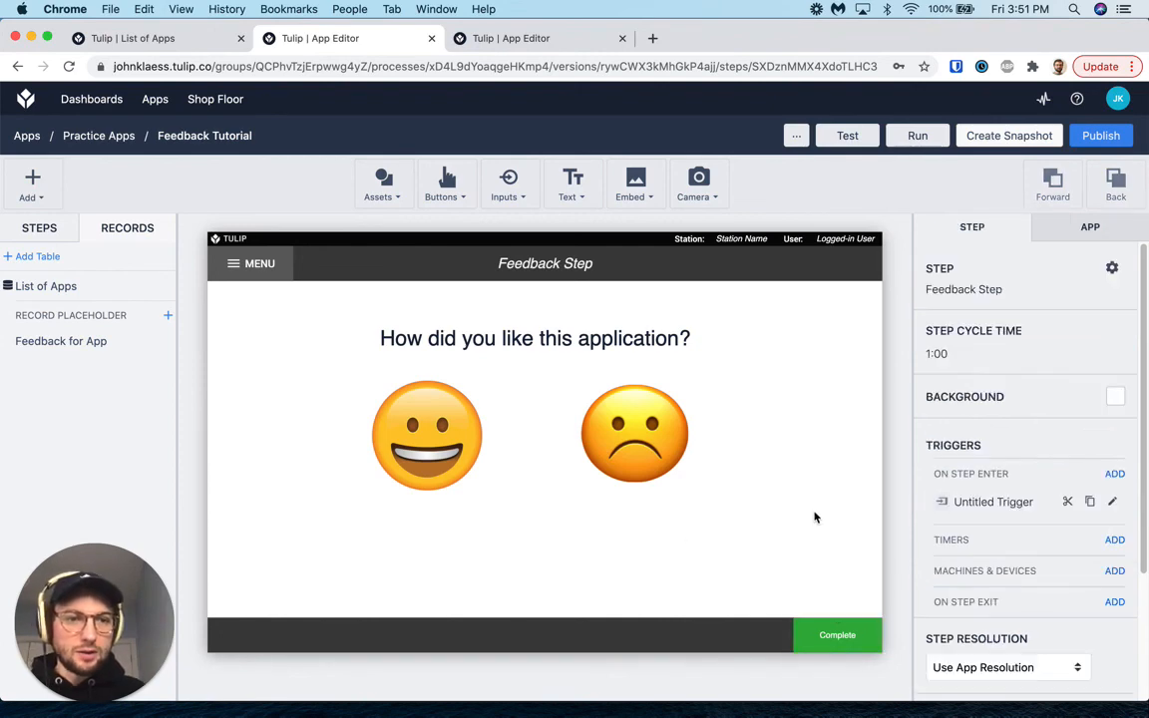
pyautogui.click(1116, 502)
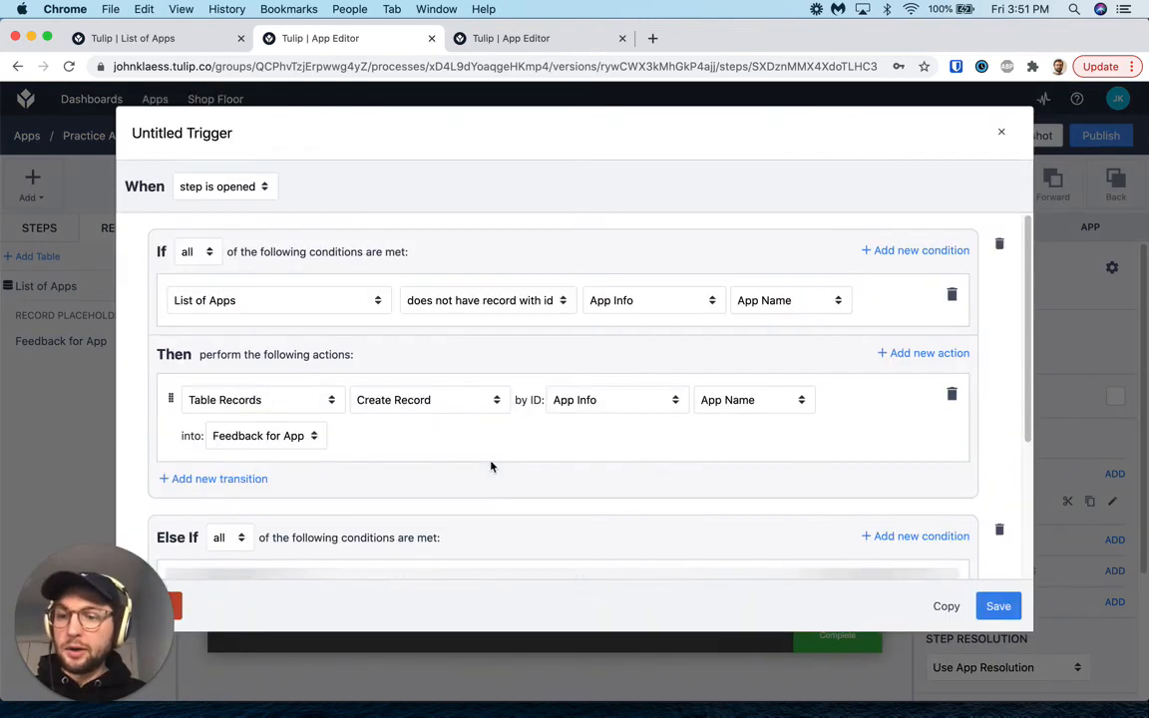
pyautogui.click(223, 135)
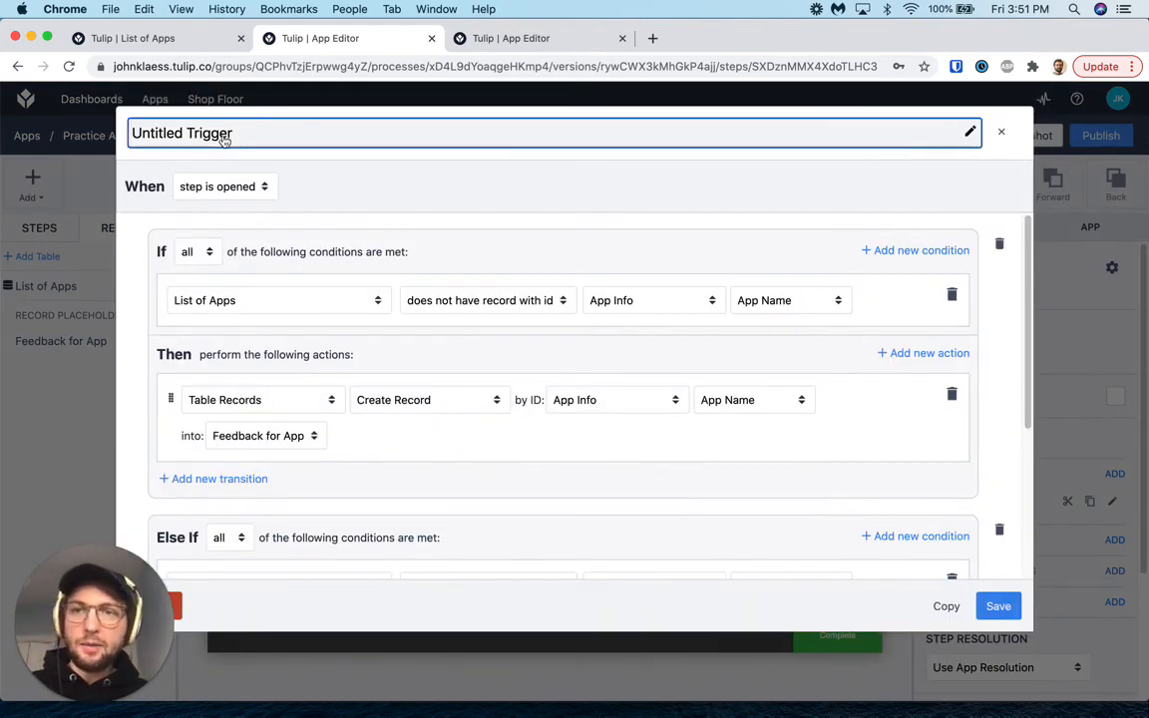
pyautogui.press('BackSpace')
pyautogui.write('Create or')
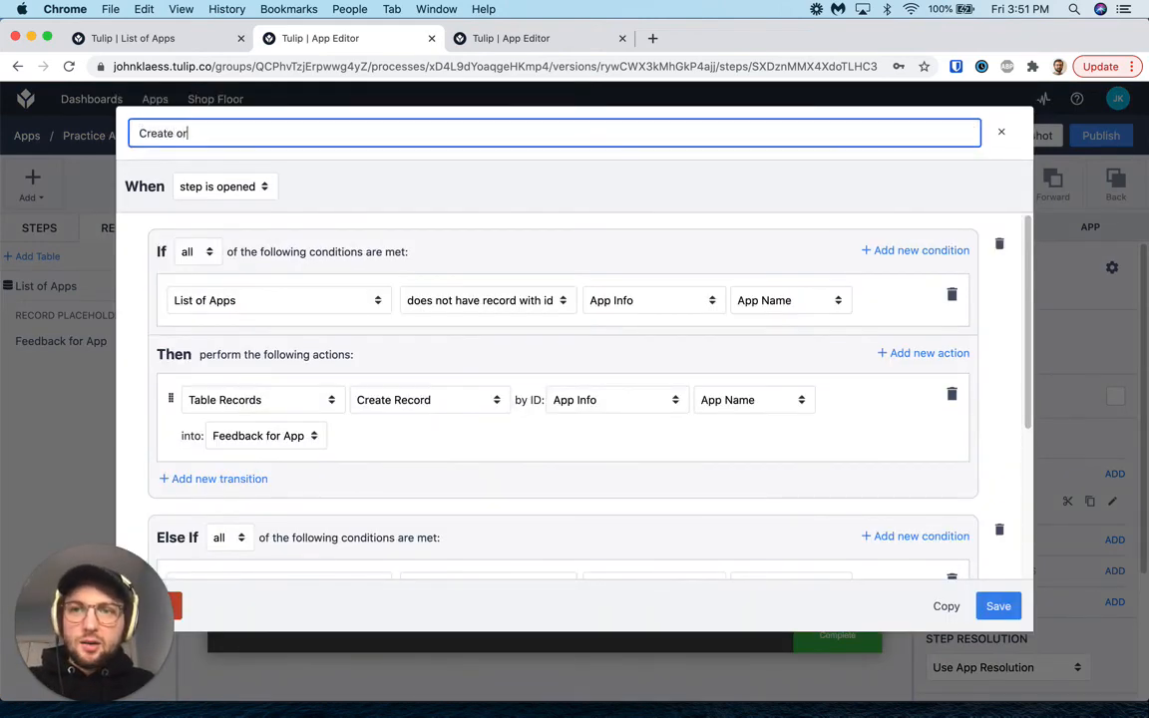
pyautogui.write(' oa')
pyautogui.write('Load a ')
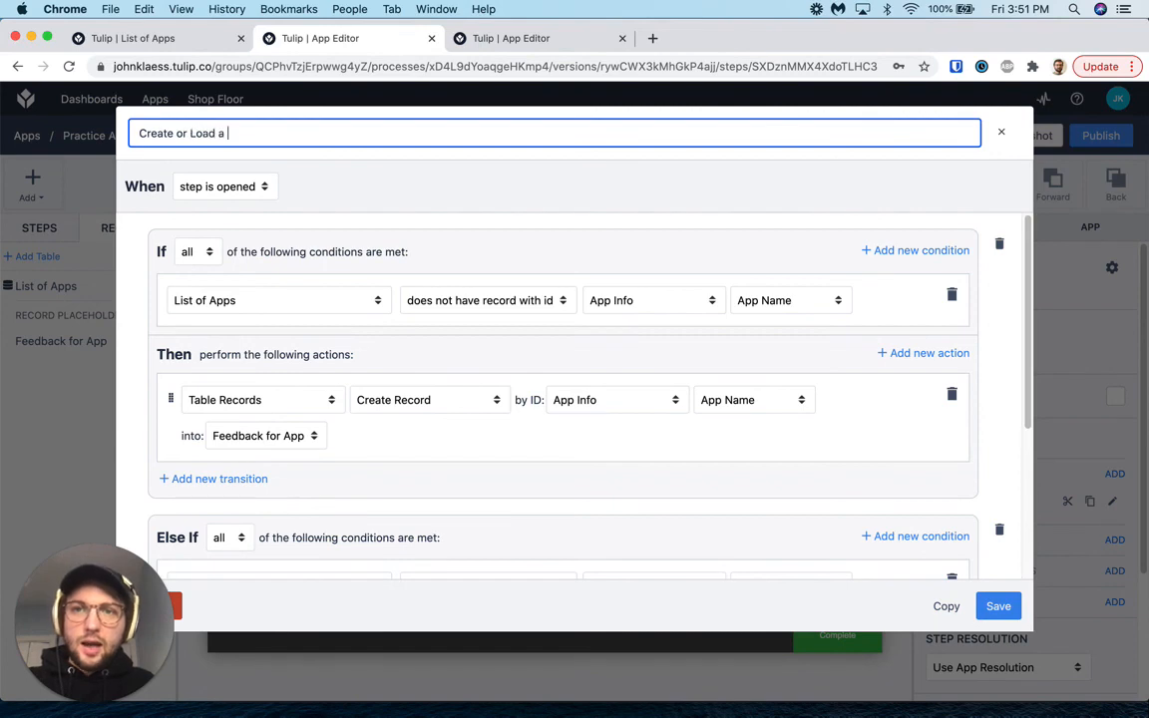
pyautogui.write('Record')
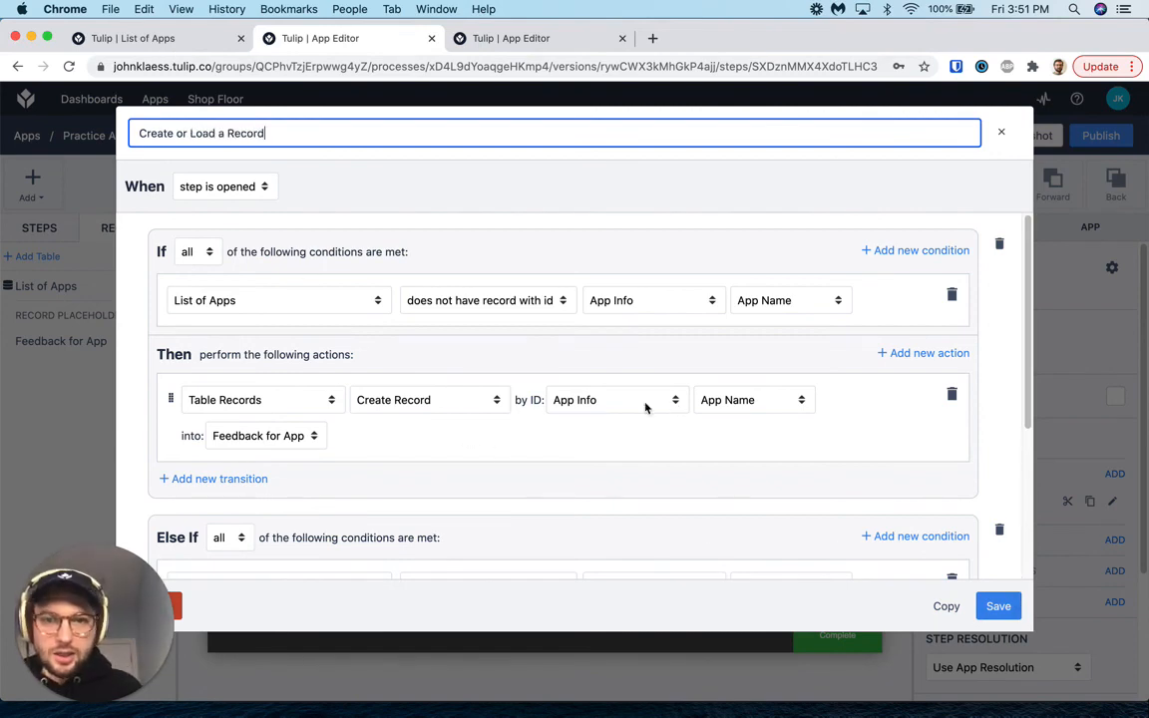
pyautogui.click(1000, 607)
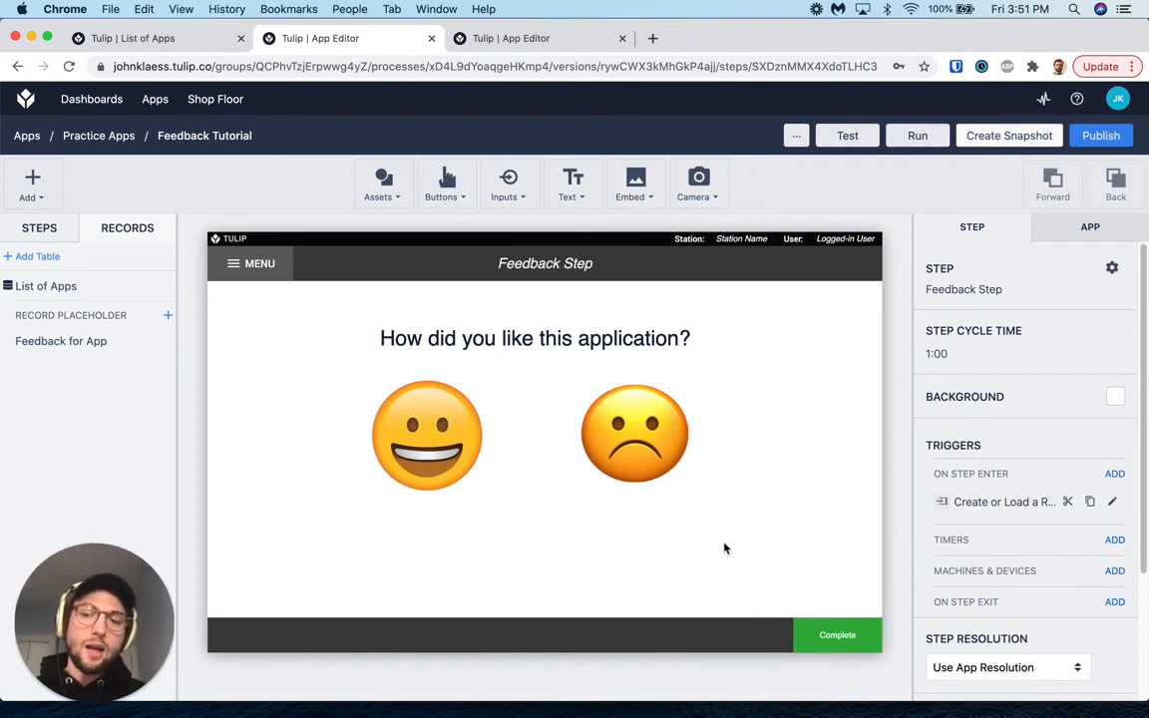
pyautogui.click(833, 638)
pyautogui.click(79, 39)
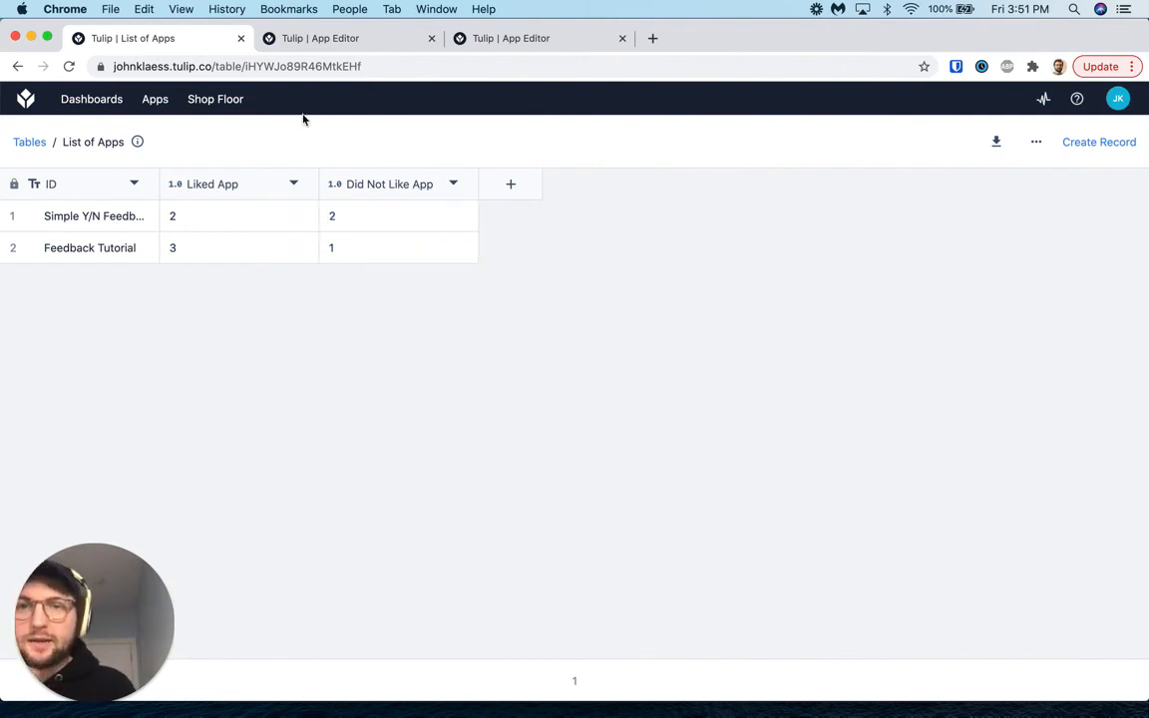
pyautogui.click(309, 40)
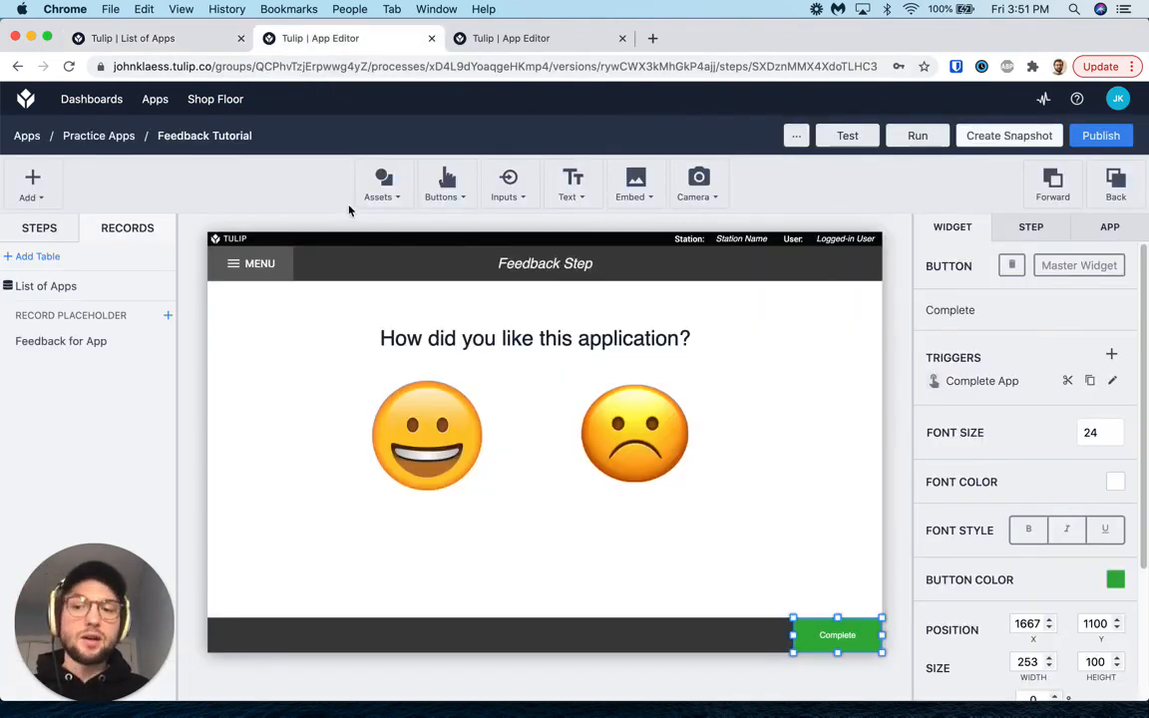